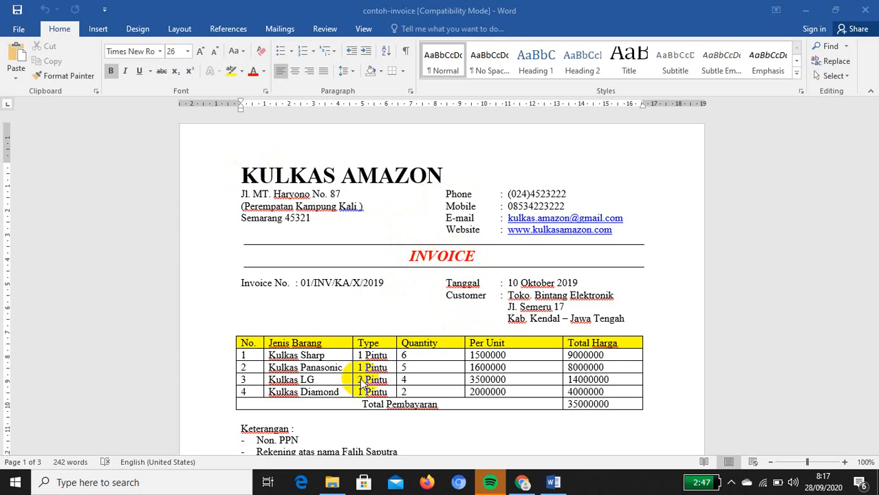
Scroll the document and briefly select the top KULKAS AMAZON heading to inspect it
{"action": "scroll", "coordinate": [272, 366], "scroll_direction": "down", "scroll_amount": 1}
{"action": "scroll", "coordinate": [363, 379], "scroll_direction": "down", "scroll_amount": 4}
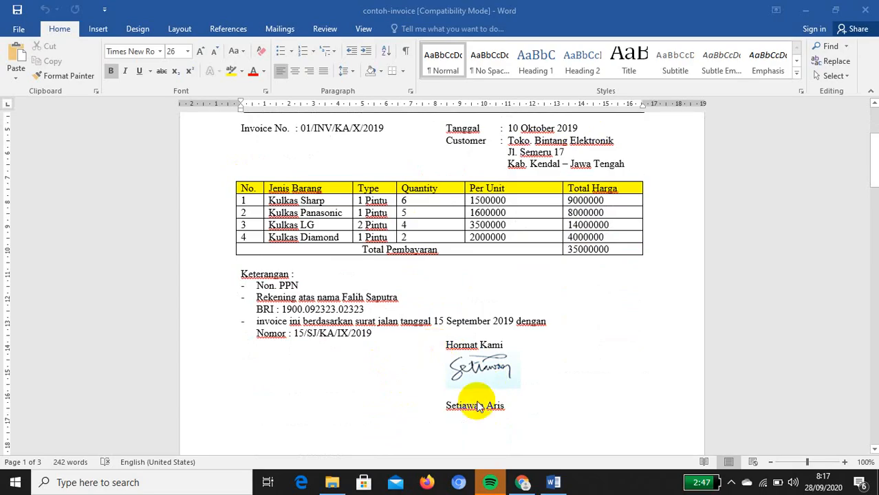
{"action": "scroll", "coordinate": [482, 384], "scroll_direction": "up", "scroll_amount": 5}
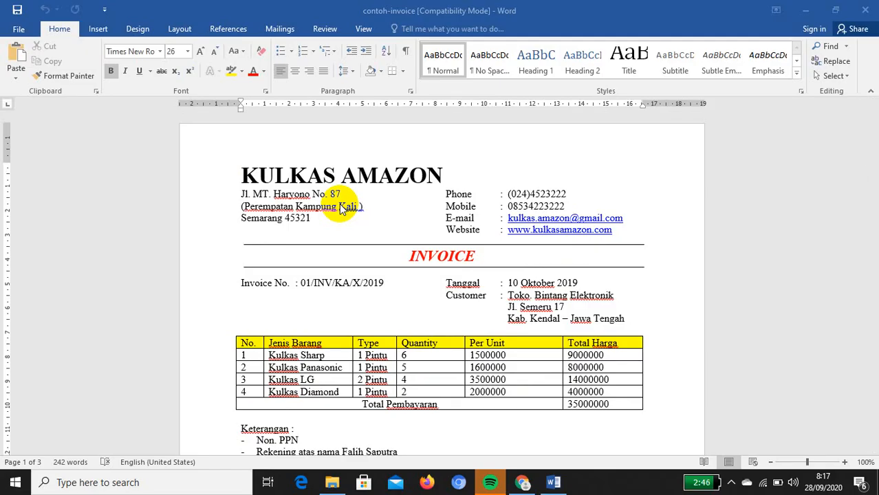
{"action": "left_click", "coordinate": [242, 173]}
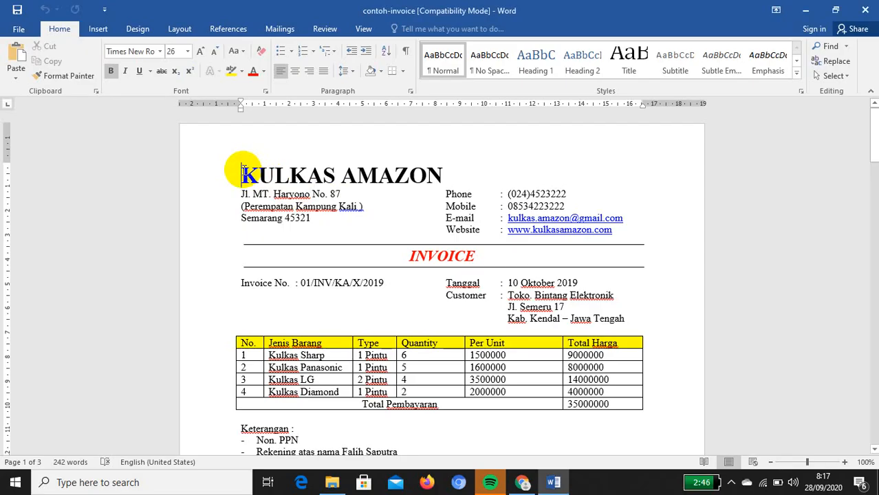
{"action": "left_click_drag", "start_coordinate": [243, 173], "coordinate": [435, 178]}
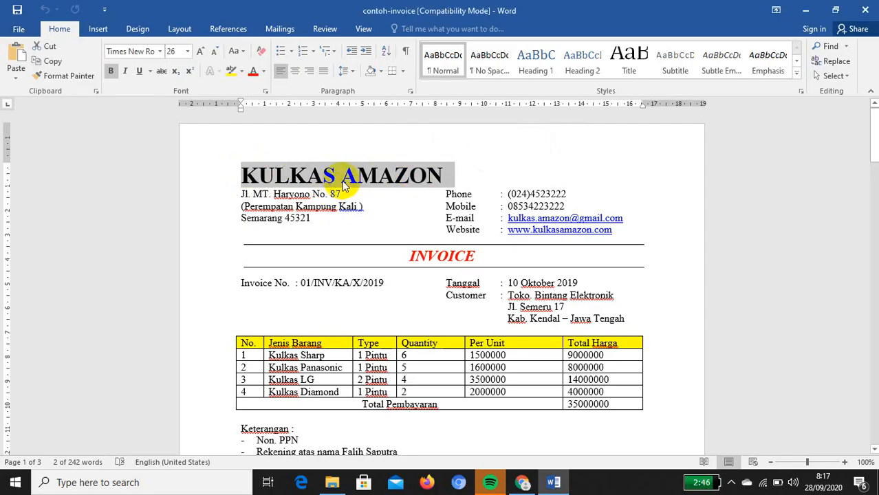
{"action": "left_click", "coordinate": [502, 196]}
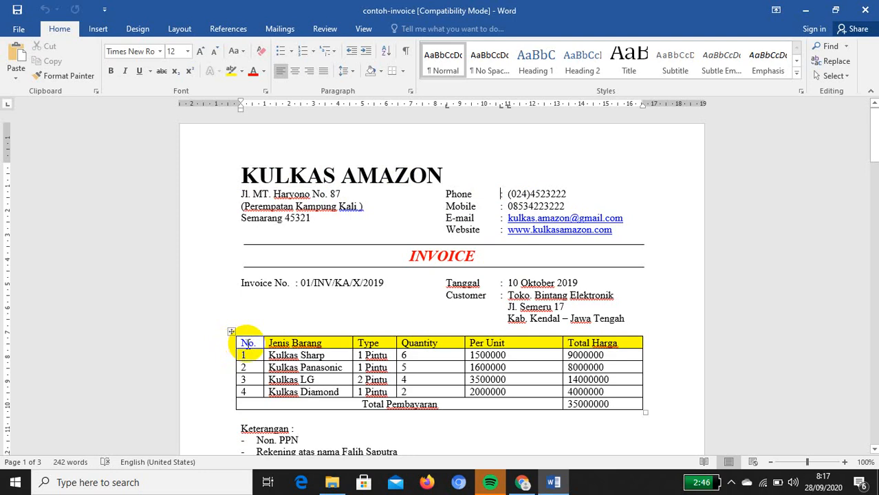
Scroll to the plain-text page-2 invoice copy, select it all to inspect it, then deselect
{"action": "scroll", "coordinate": [247, 344], "scroll_direction": "down", "scroll_amount": 1}
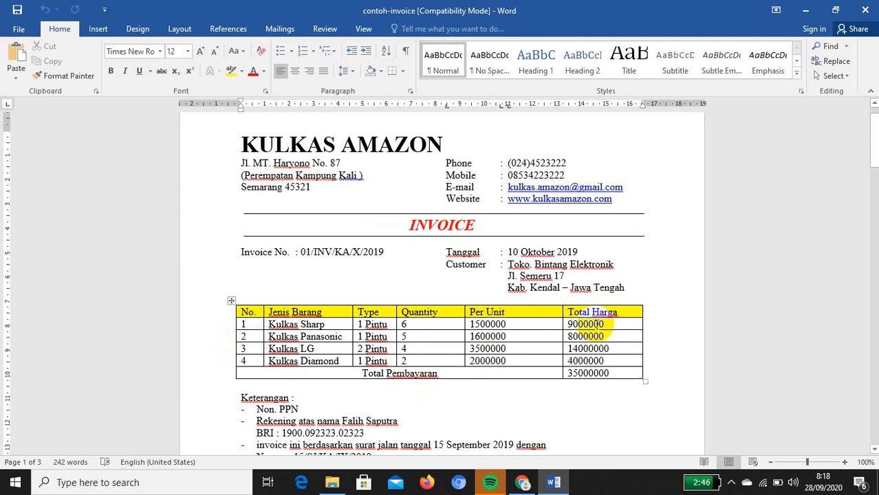
{"action": "scroll", "coordinate": [583, 365], "scroll_direction": "down", "scroll_amount": 4}
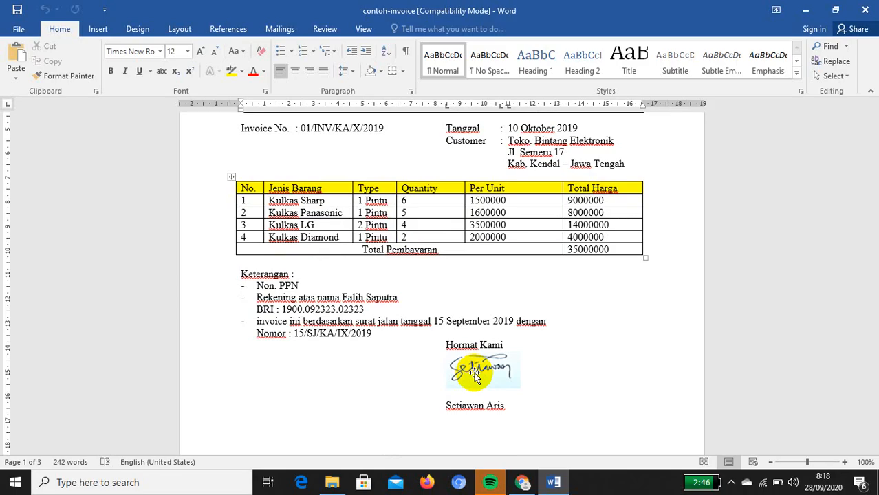
{"action": "scroll", "coordinate": [440, 374], "scroll_direction": "down", "scroll_amount": 10}
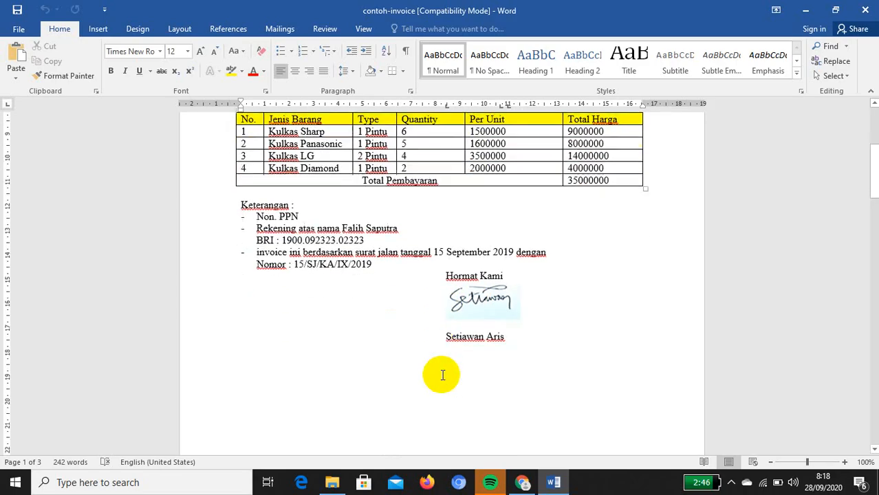
{"action": "scroll", "coordinate": [442, 375], "scroll_direction": "down", "scroll_amount": 3}
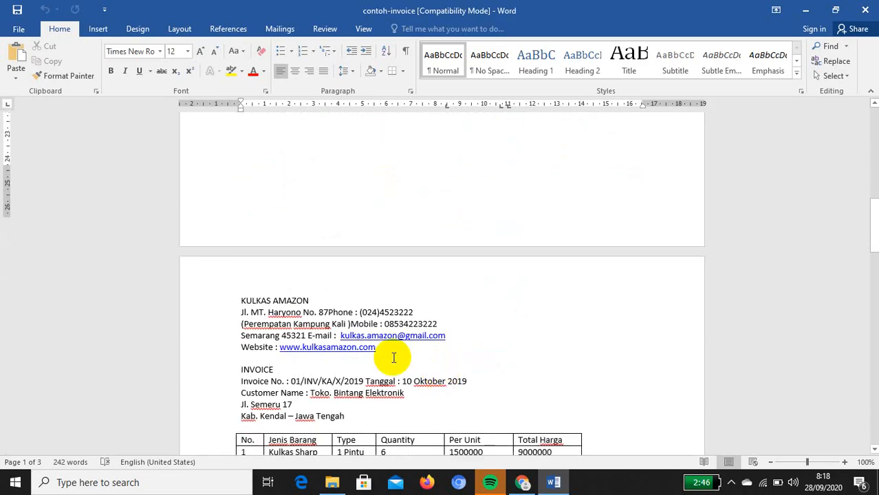
{"action": "scroll", "coordinate": [394, 357], "scroll_direction": "down", "scroll_amount": 2}
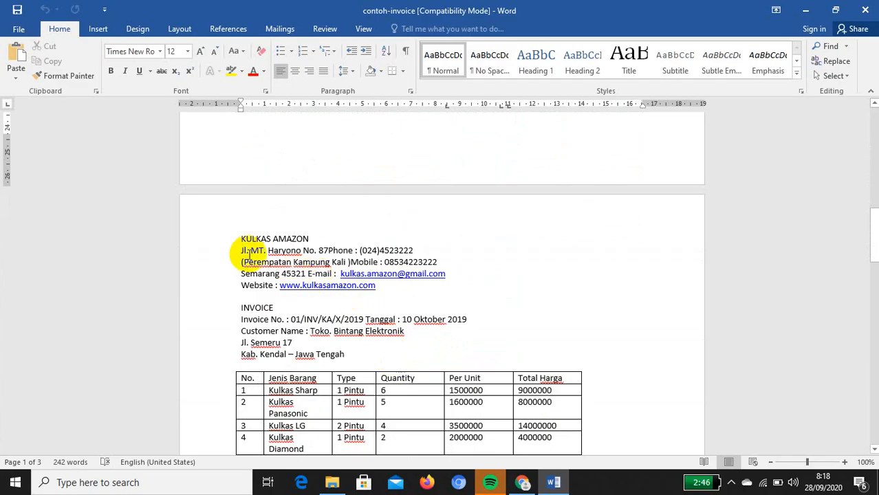
{"action": "scroll", "coordinate": [377, 336], "scroll_direction": "up", "scroll_amount": 5}
{"action": "scroll", "coordinate": [377, 336], "scroll_direction": "up", "scroll_amount": 12}
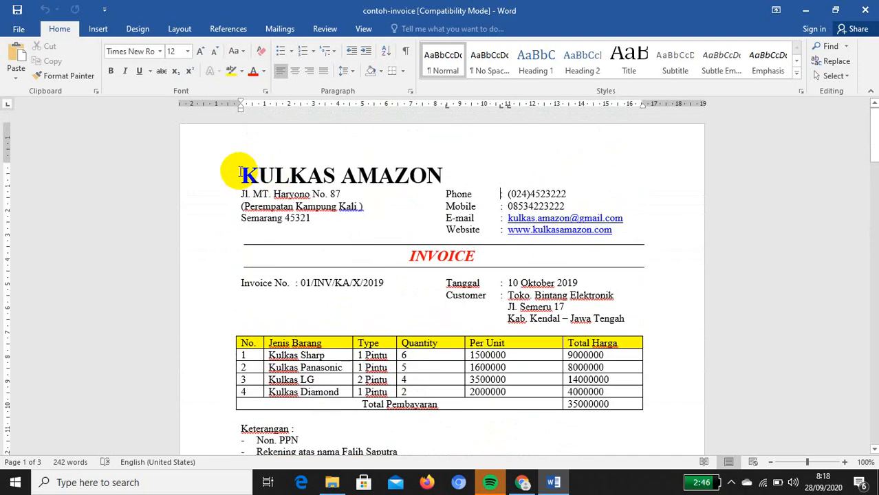
{"action": "scroll", "coordinate": [241, 172], "scroll_direction": "down", "scroll_amount": 2}
{"action": "scroll", "coordinate": [243, 176], "scroll_direction": "down", "scroll_amount": 12}
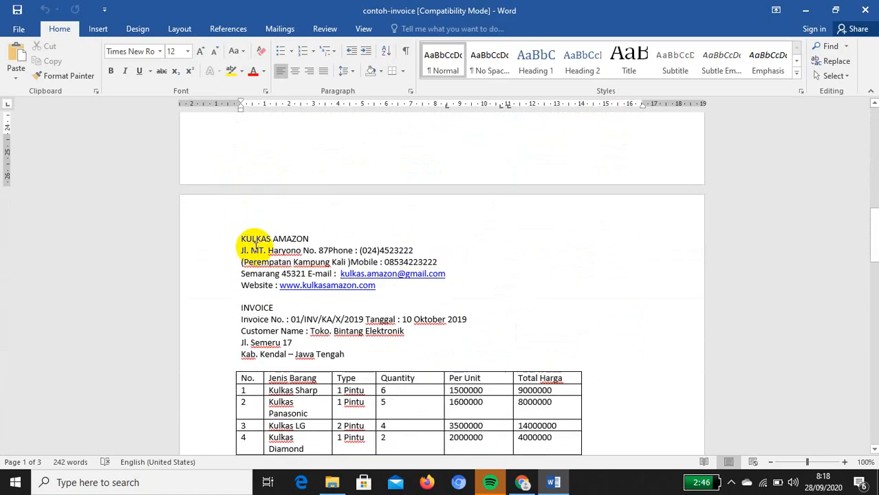
{"action": "left_click_drag", "start_coordinate": [235, 232], "coordinate": [488, 351]}
{"action": "scroll", "coordinate": [388, 323], "scroll_direction": "up", "scroll_amount": 5}
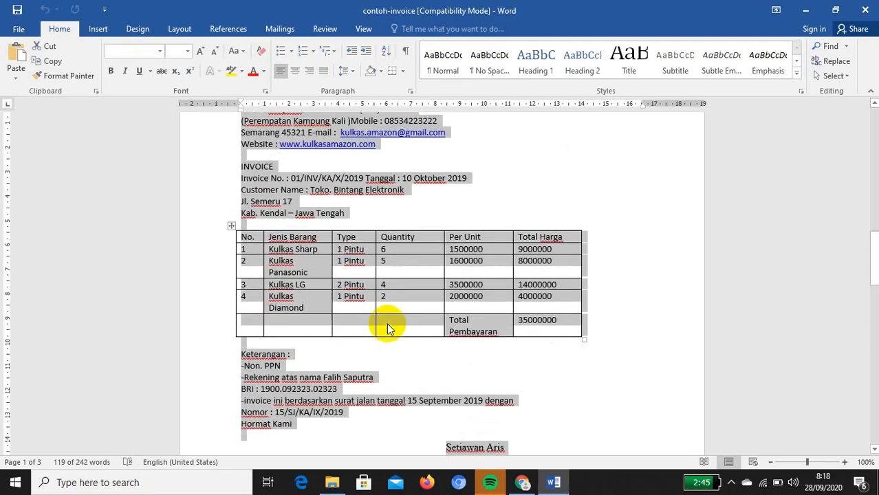
{"action": "left_click", "coordinate": [348, 199]}
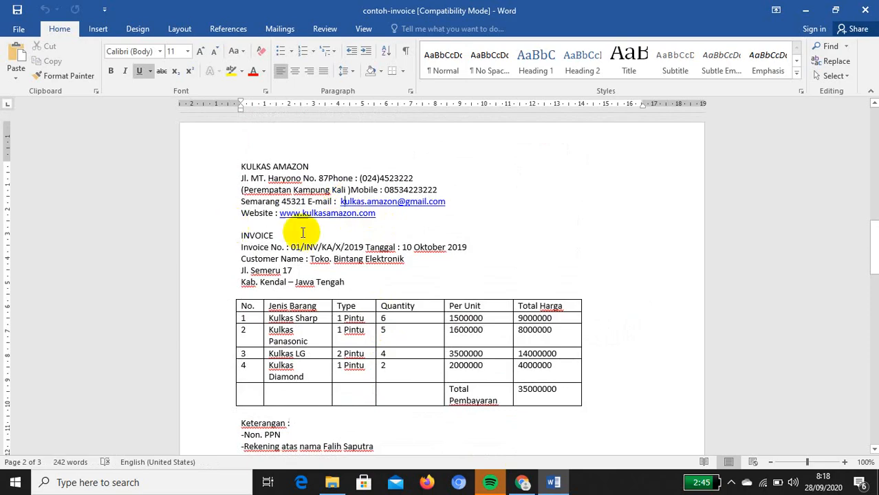
Select the plain KULKAS AMAZON line at the top of the page-2 copy
{"action": "scroll", "coordinate": [314, 230], "scroll_direction": "up", "scroll_amount": 6}
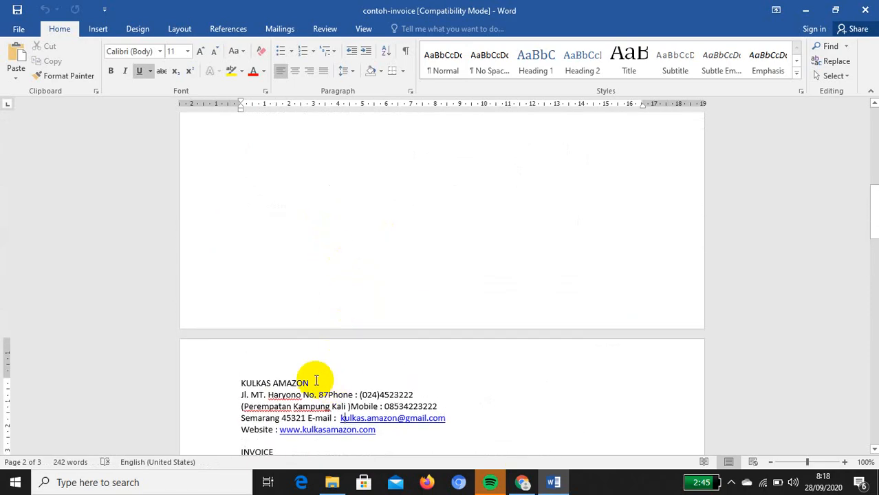
{"action": "left_click", "coordinate": [315, 380]}
{"action": "left_click_drag", "start_coordinate": [315, 380], "coordinate": [240, 380]}
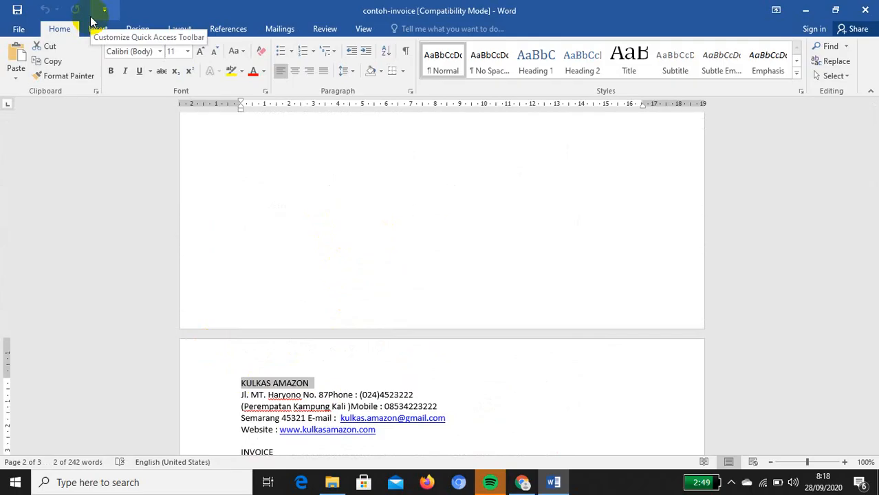
Make the selected KULKAS AMAZON heading 26 pt and bold
{"action": "left_click", "coordinate": [161, 53]}
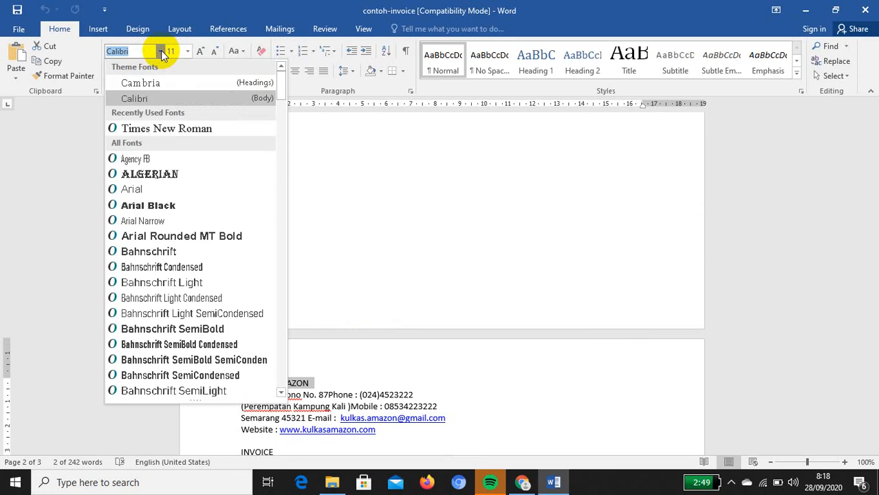
{"action": "left_click", "coordinate": [189, 52]}
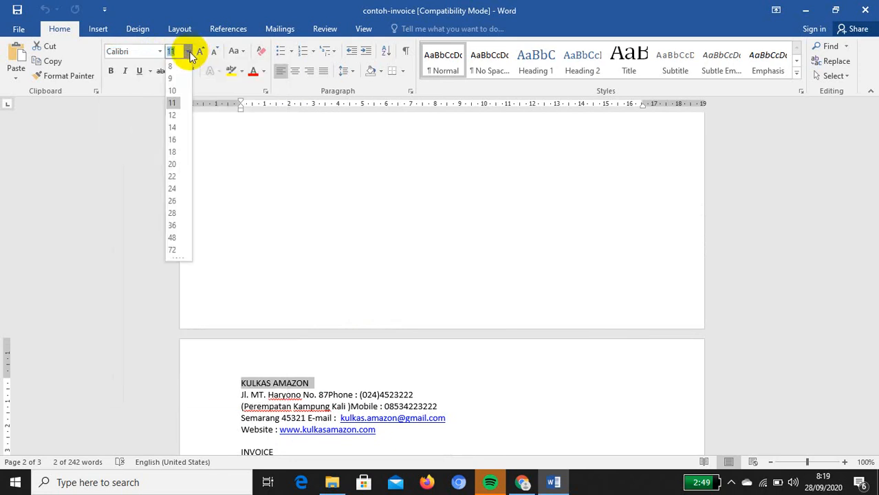
{"action": "left_click", "coordinate": [172, 201]}
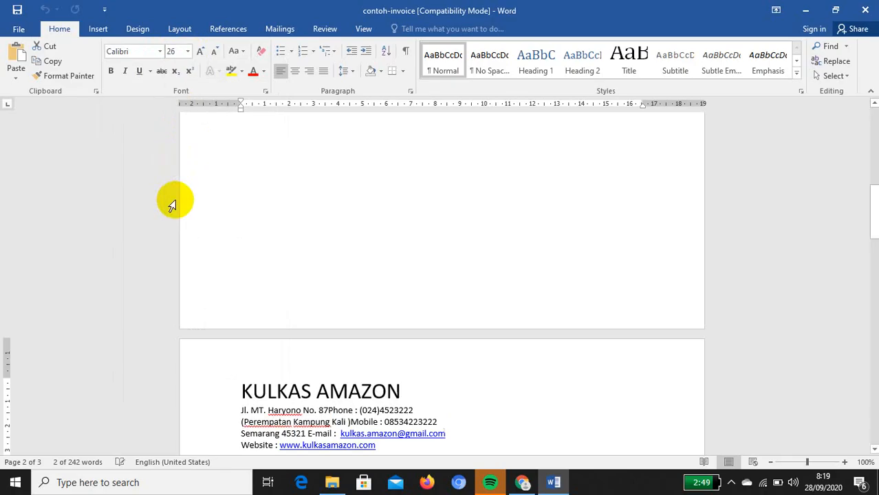
{"action": "left_click", "coordinate": [109, 72]}
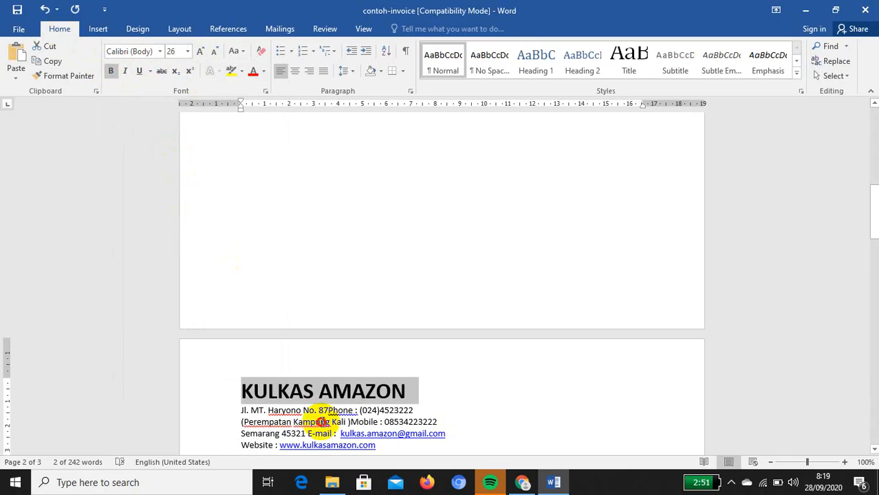
Select the page-2 text below the formatted heading
{"action": "left_click", "coordinate": [321, 422]}
{"action": "scroll", "coordinate": [216, 409], "scroll_direction": "down", "scroll_amount": 4}
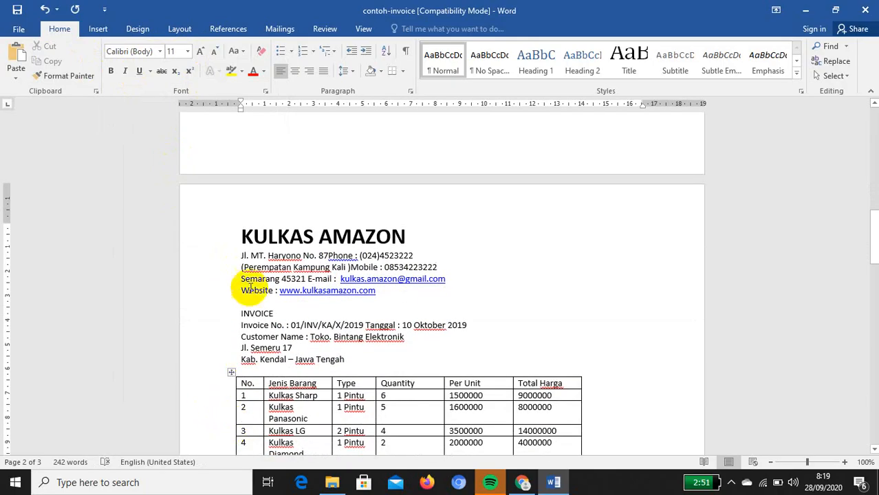
{"action": "left_click_drag", "start_coordinate": [241, 256], "coordinate": [506, 334]}
Set the address, invoice details and item table text to Times New Roman 12 pt
{"action": "scroll", "coordinate": [221, 269], "scroll_direction": "up", "scroll_amount": 6}
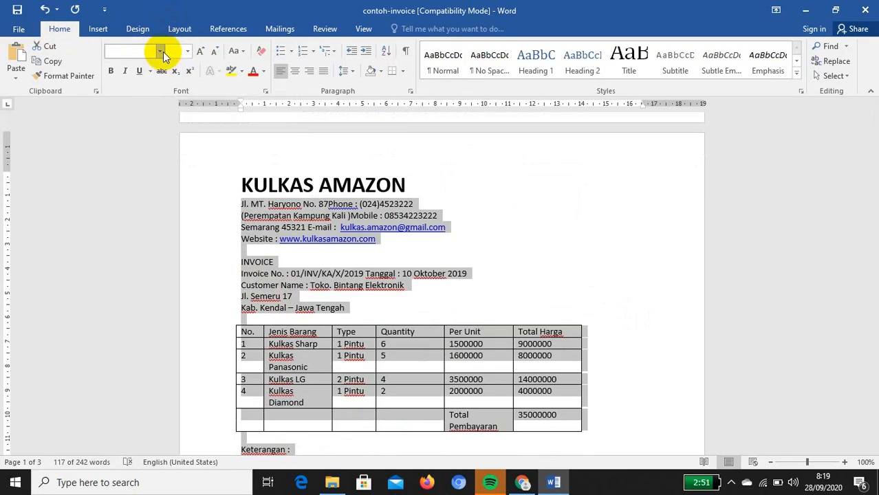
{"action": "left_click", "coordinate": [163, 52]}
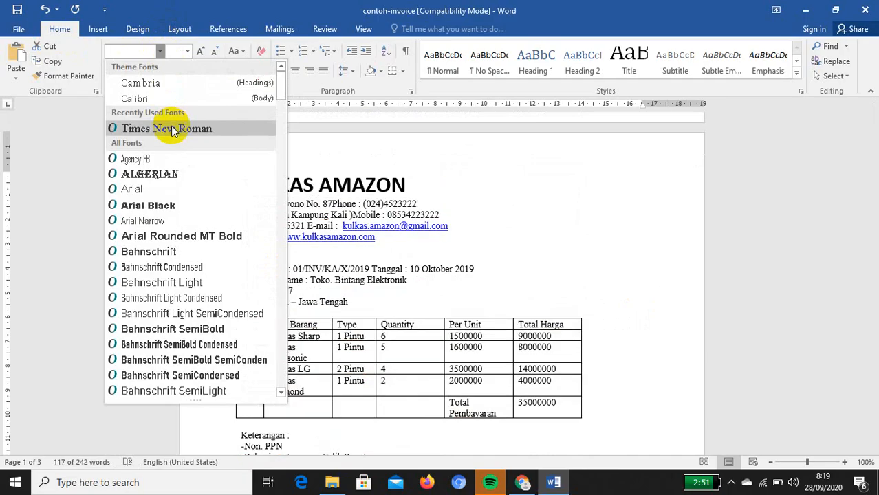
{"action": "left_click", "coordinate": [172, 129]}
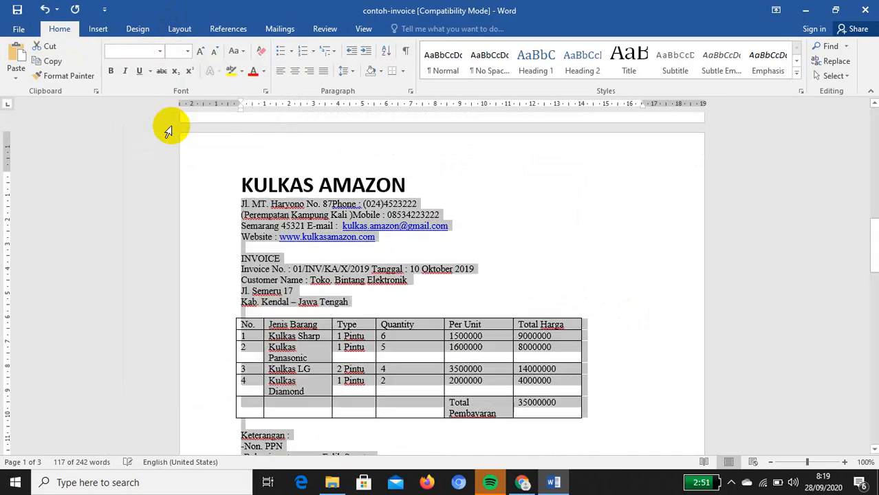
{"action": "left_click", "coordinate": [187, 51]}
{"action": "left_click", "coordinate": [172, 116]}
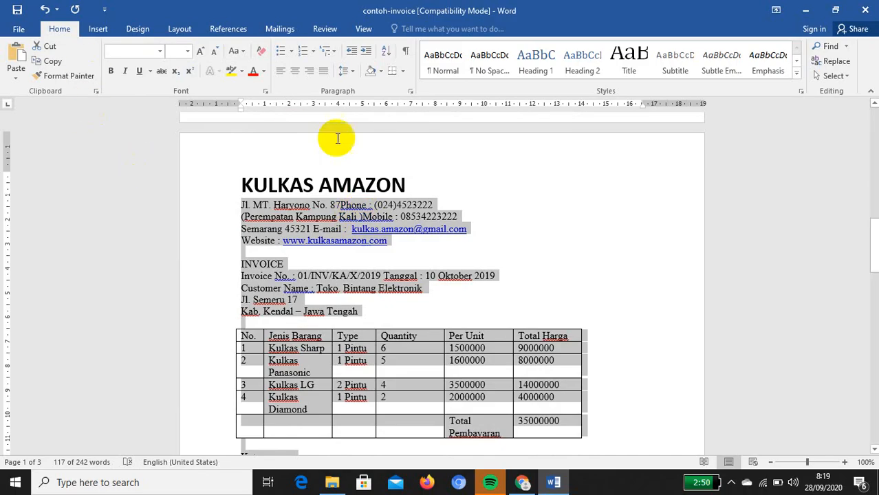
Apply 0 pt before, 0 pt after and Single line spacing to the body text via the Paragraph dialog
{"action": "left_click", "coordinate": [412, 91]}
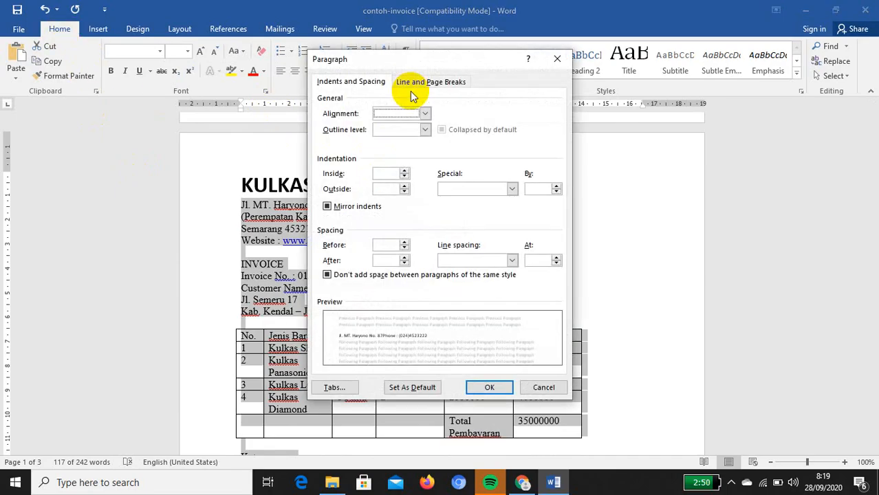
{"action": "left_click", "coordinate": [405, 243]}
{"action": "left_click", "coordinate": [404, 259]}
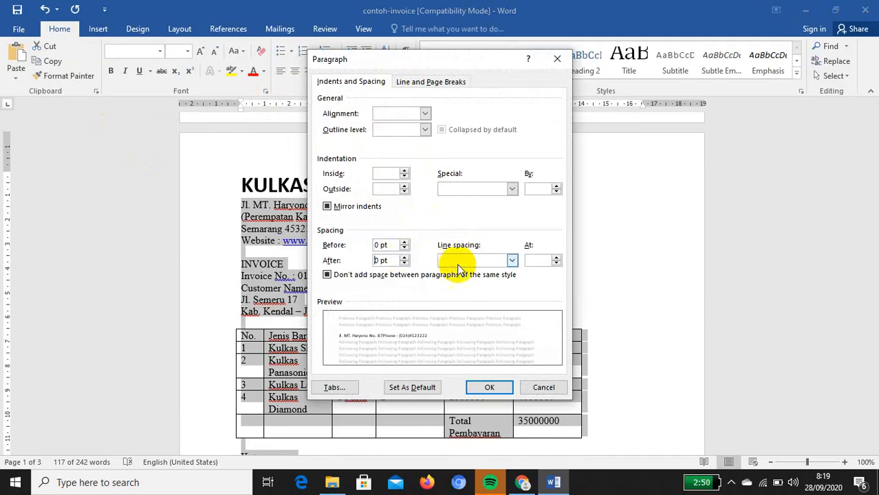
{"action": "left_click", "coordinate": [513, 262]}
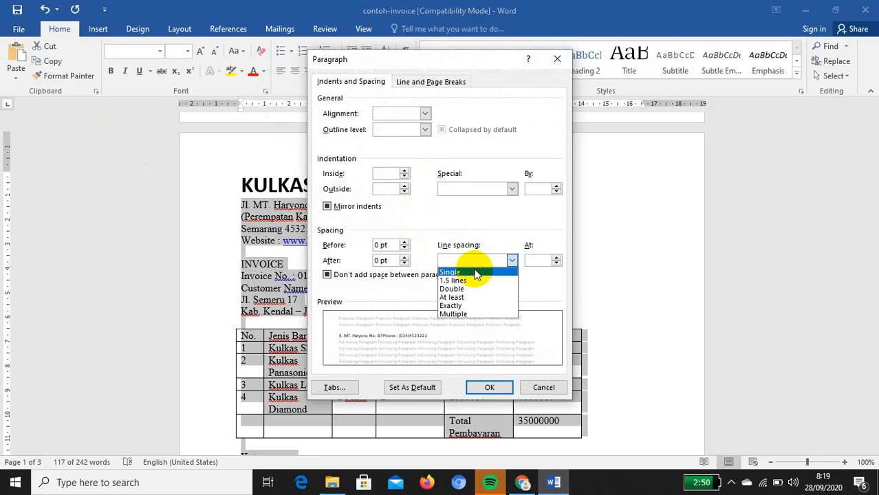
{"action": "left_click", "coordinate": [454, 273]}
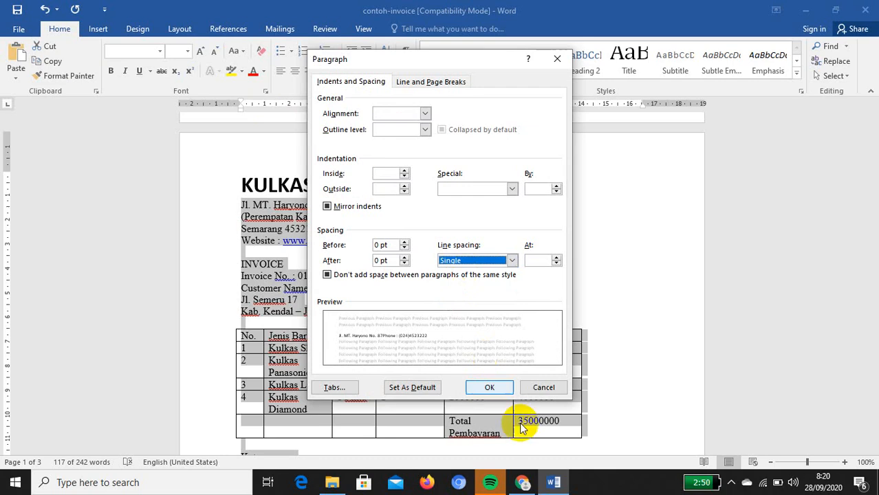
{"action": "left_click", "coordinate": [490, 389]}
{"action": "left_click", "coordinate": [498, 246]}
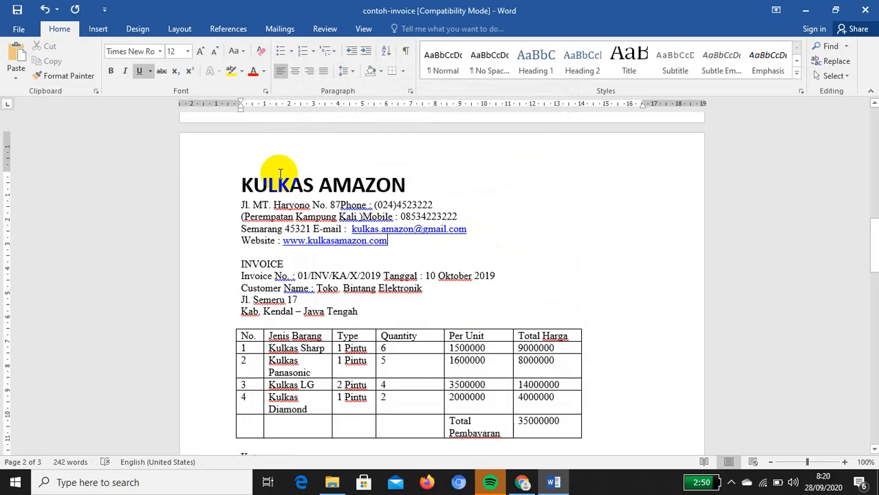
{"action": "left_click", "coordinate": [178, 31]}
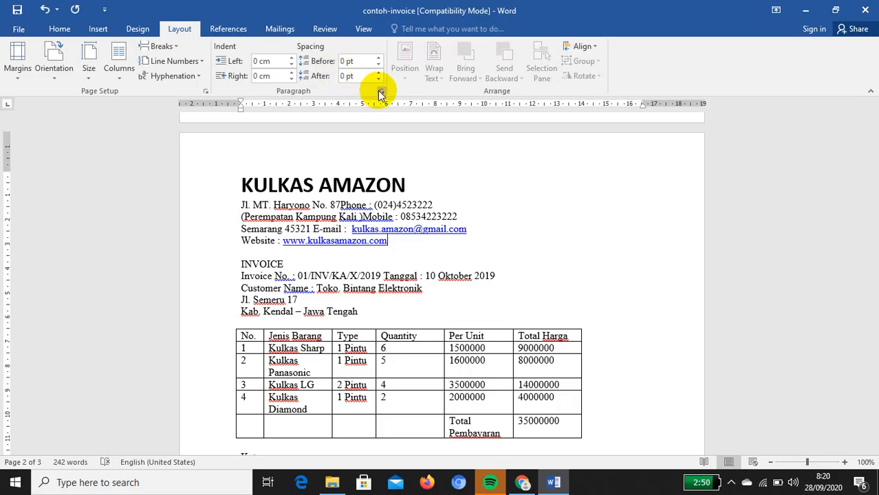
{"action": "left_click", "coordinate": [205, 91]}
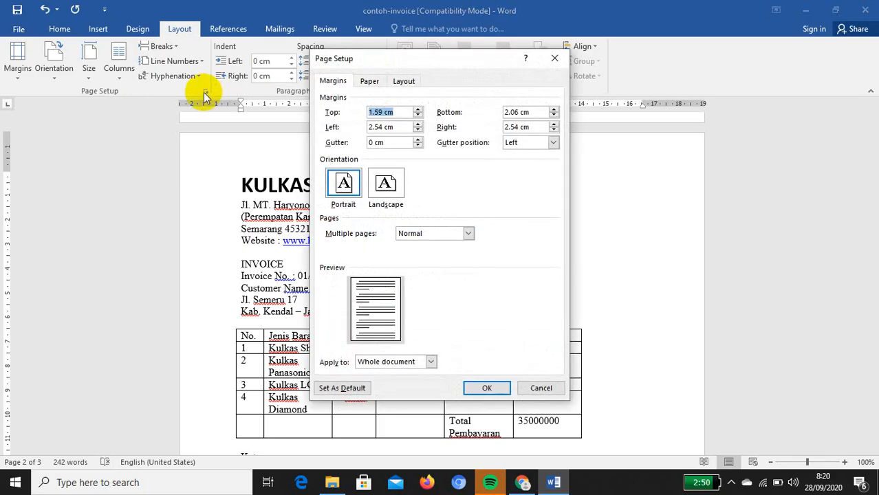
{"action": "left_click", "coordinate": [382, 112]}
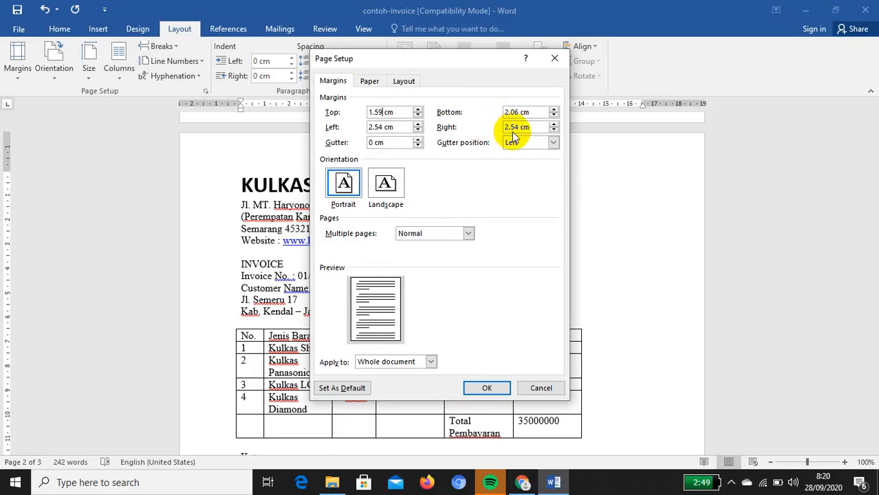
Keep Letter paper size and Portrait orientation in Page Setup and apply it
{"action": "left_click", "coordinate": [370, 82]}
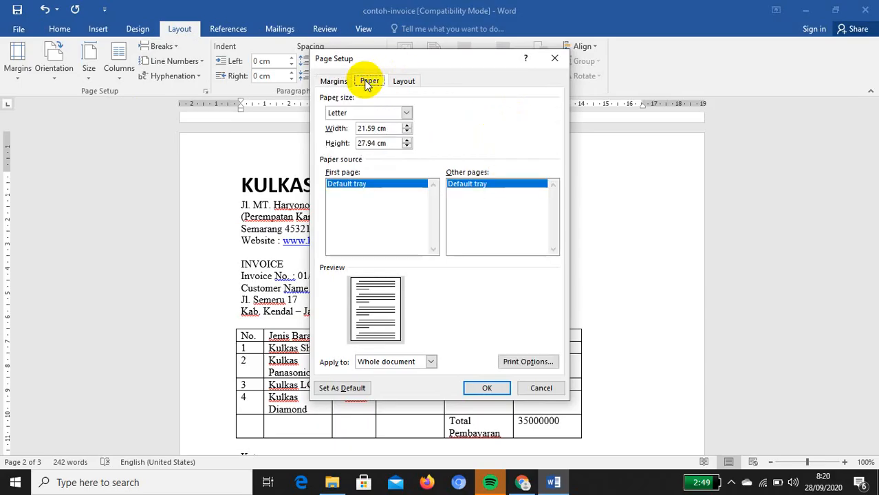
{"action": "left_click", "coordinate": [407, 112]}
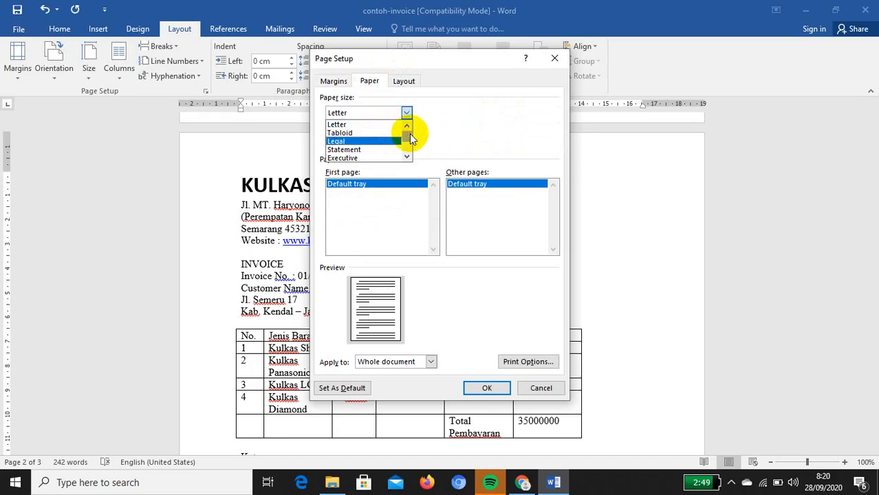
{"action": "left_click_drag", "start_coordinate": [411, 136], "coordinate": [413, 142]}
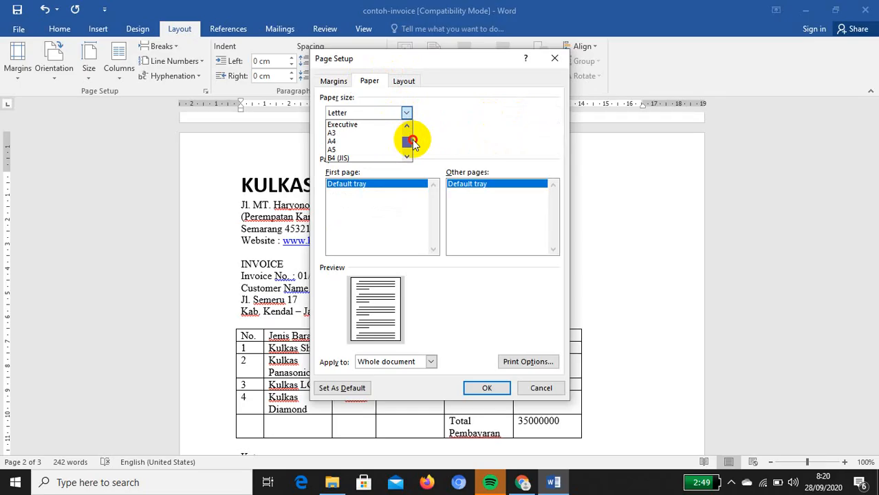
{"action": "left_click_drag", "start_coordinate": [413, 142], "coordinate": [410, 130]}
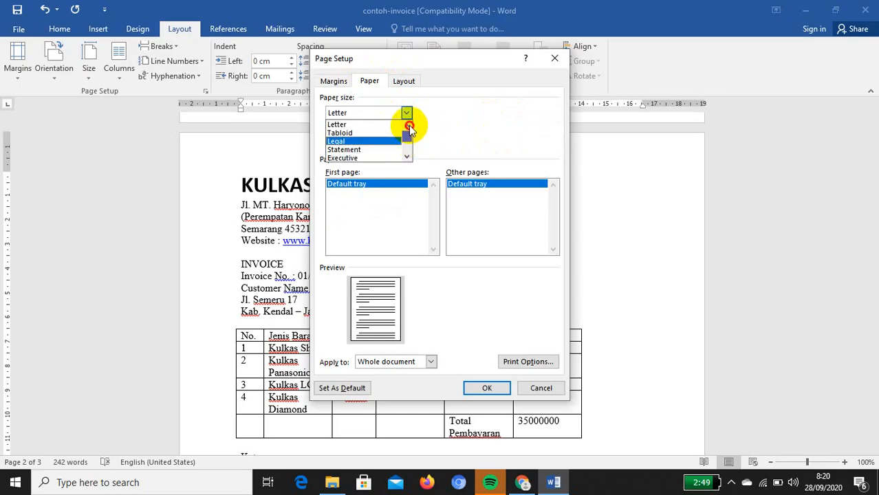
{"action": "left_click", "coordinate": [372, 126]}
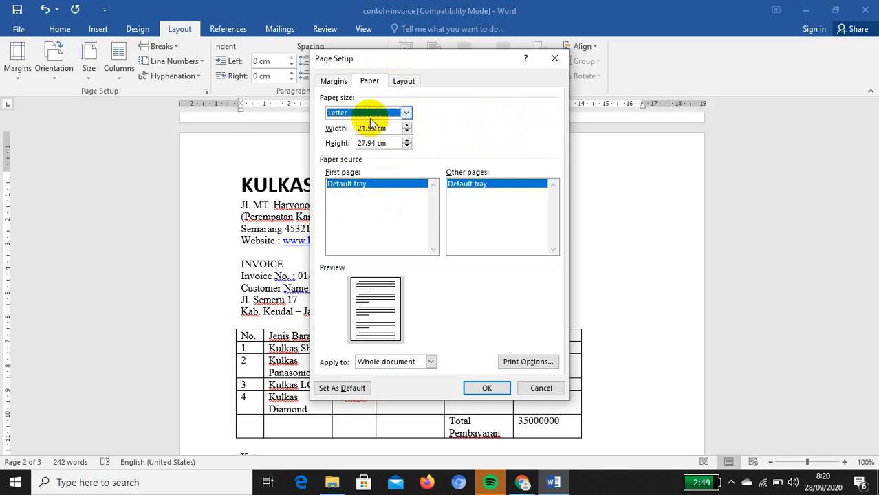
{"action": "left_click", "coordinate": [336, 81]}
{"action": "left_click", "coordinate": [378, 85]}
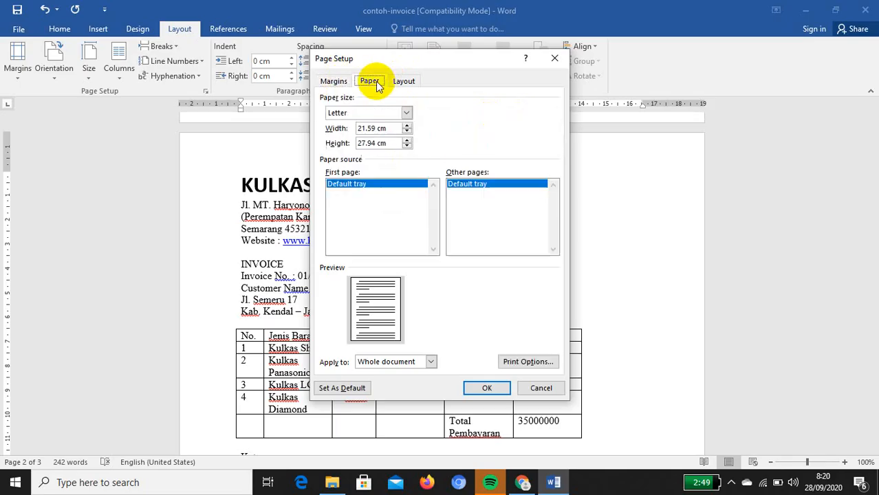
{"action": "left_click", "coordinate": [347, 84]}
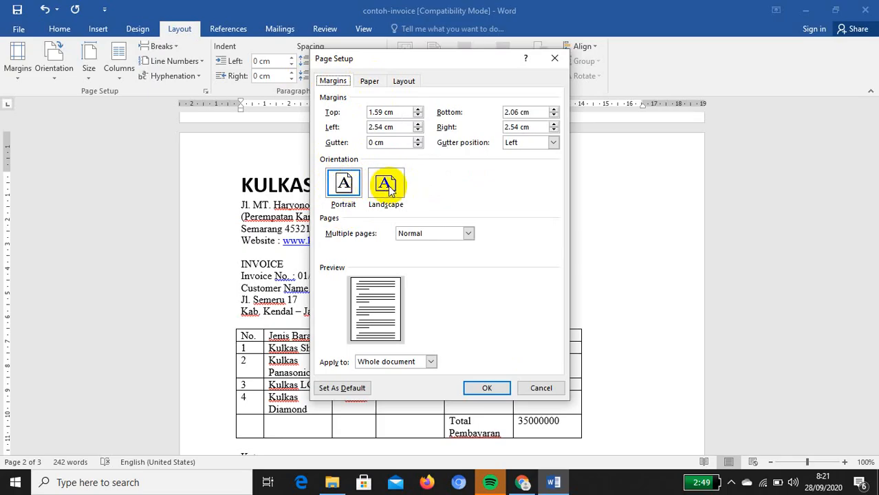
{"action": "left_click", "coordinate": [350, 186]}
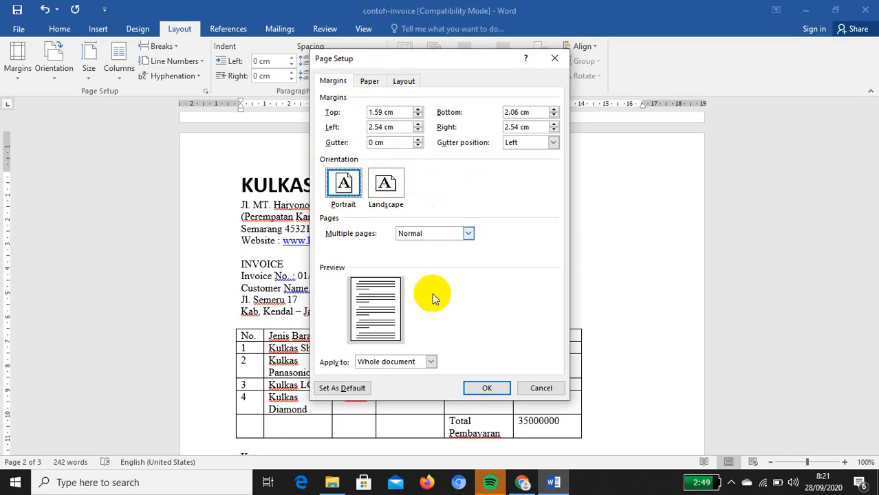
{"action": "left_click", "coordinate": [485, 389]}
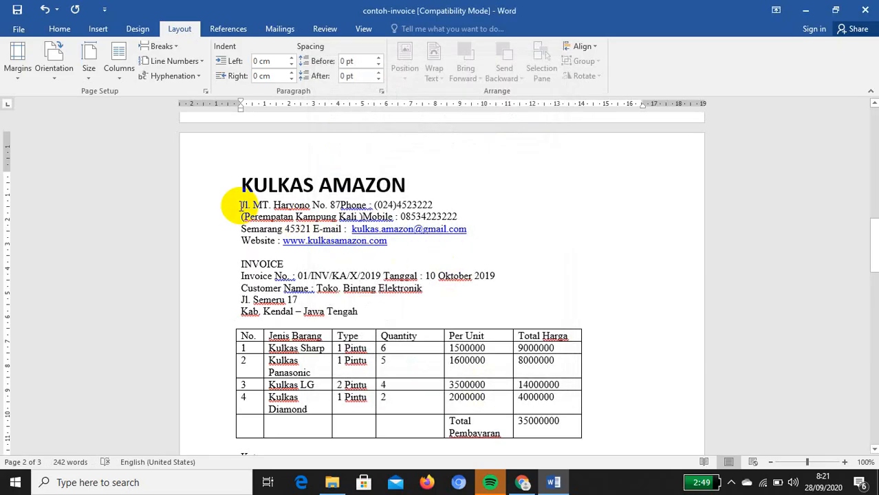
{"action": "left_click_drag", "start_coordinate": [239, 205], "coordinate": [386, 243]}
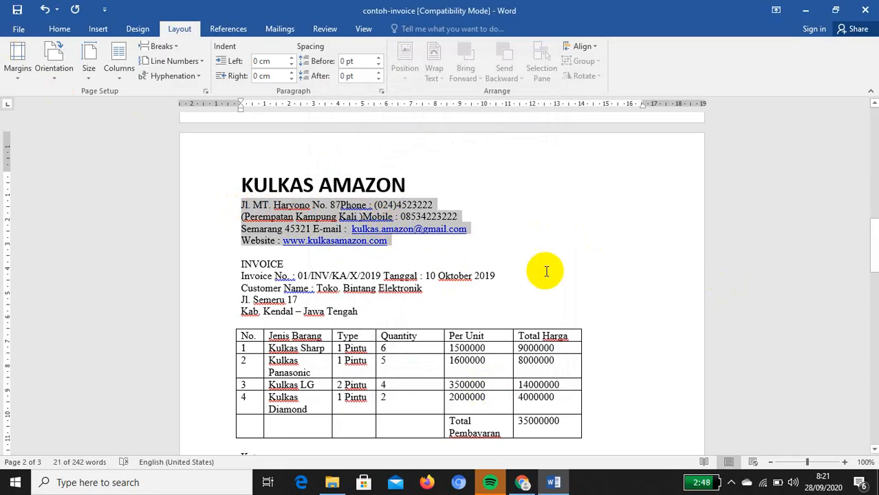
Inspect the ruler tab stops on page 1's Phone line and its number
{"action": "scroll", "coordinate": [548, 275], "scroll_direction": "up", "scroll_amount": 10}
{"action": "scroll", "coordinate": [549, 280], "scroll_direction": "up", "scroll_amount": 3}
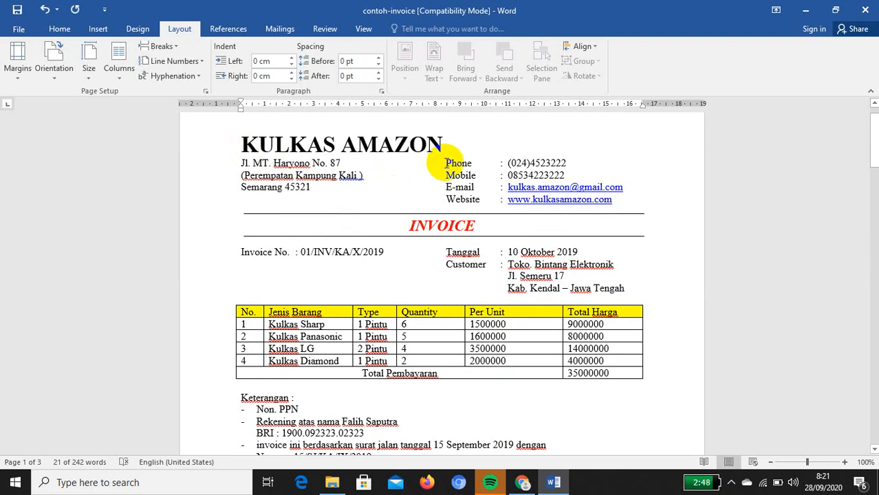
{"action": "left_click", "coordinate": [445, 163]}
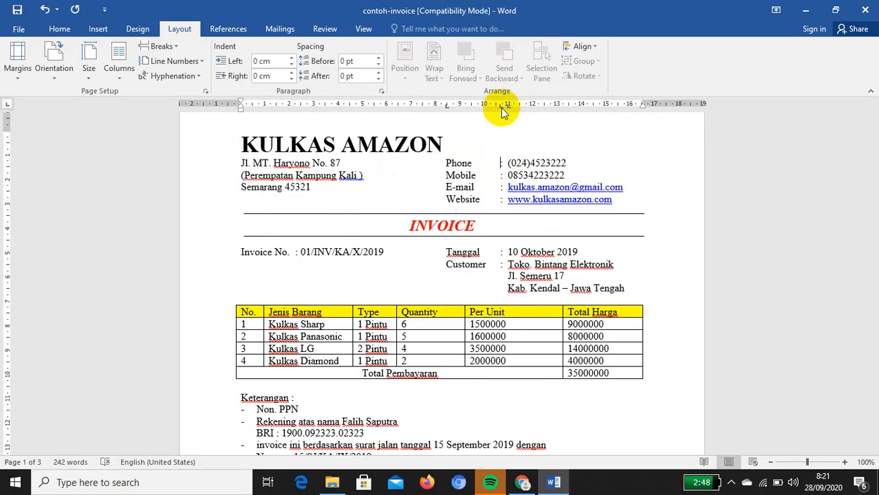
{"action": "left_click", "coordinate": [506, 163]}
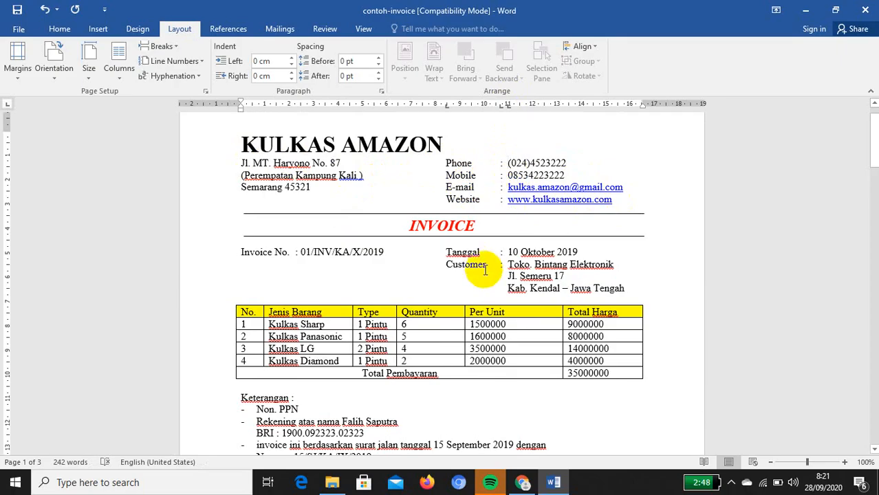
{"action": "scroll", "coordinate": [495, 379], "scroll_direction": "down", "scroll_amount": 15}
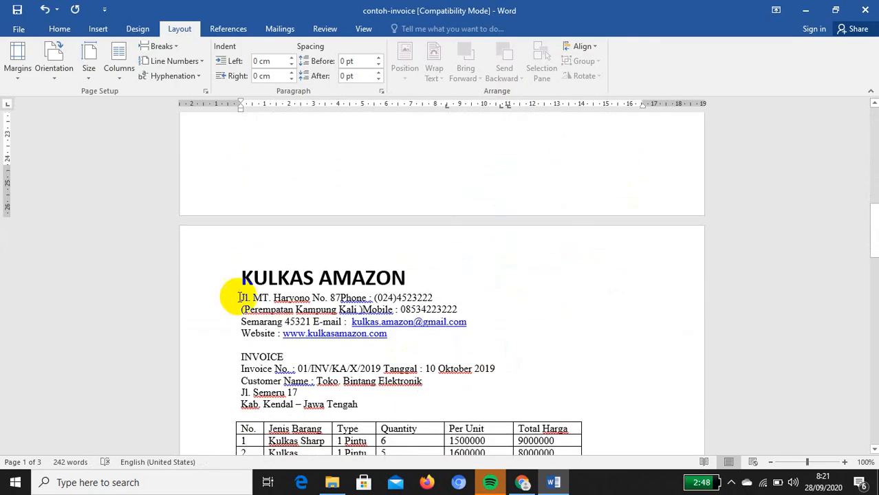
Add left tab stops at about 8 cm and 11 cm to the four page-2 address lines
{"action": "left_click_drag", "start_coordinate": [239, 297], "coordinate": [416, 337]}
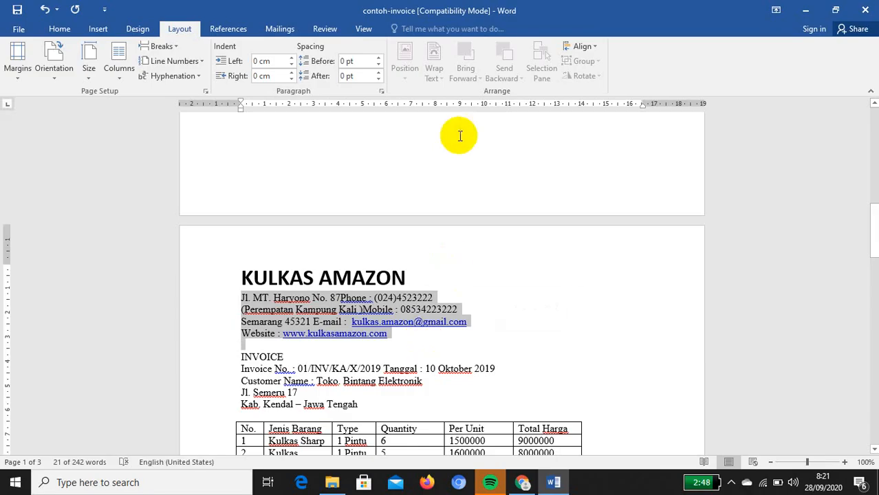
{"action": "left_click", "coordinate": [436, 106]}
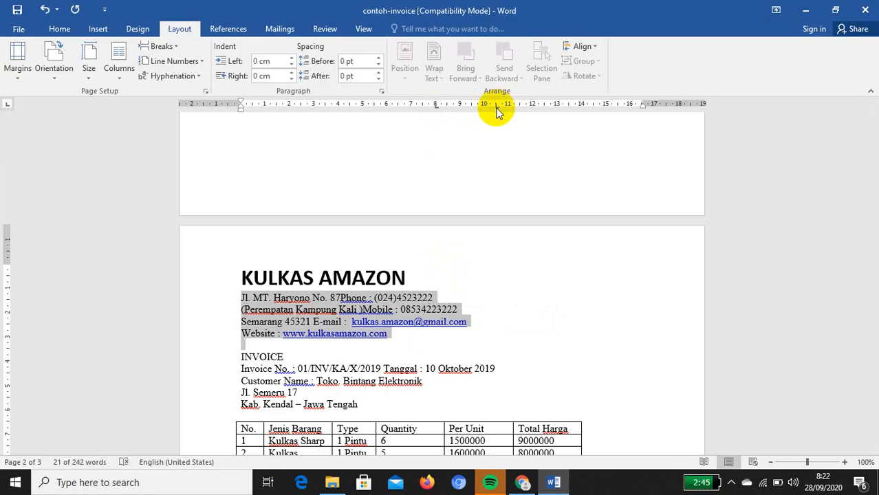
{"action": "left_click", "coordinate": [507, 104]}
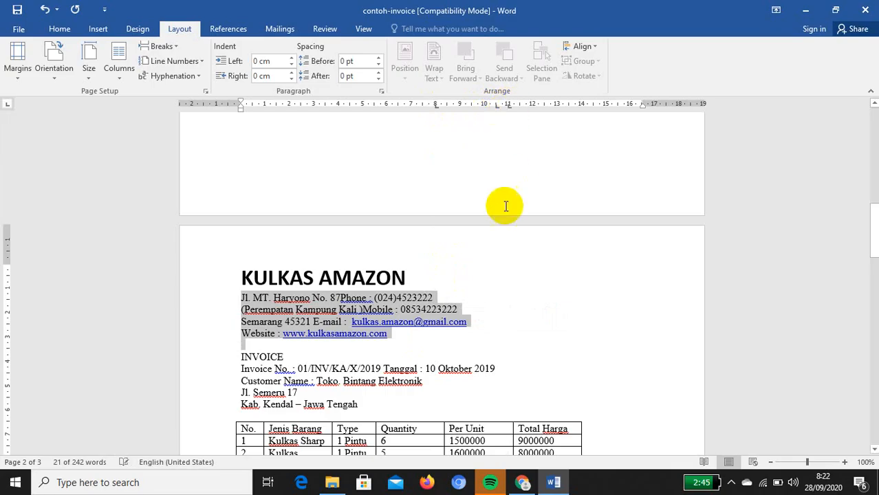
{"action": "left_click", "coordinate": [342, 303]}
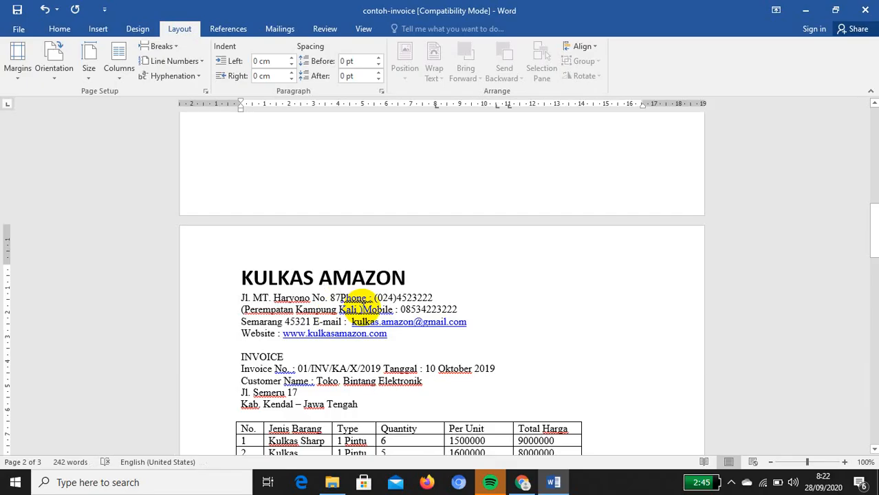
Tab the Phone and Mobile entries, colons and numbers into aligned right-hand columns
{"action": "key", "text": "Tab"}
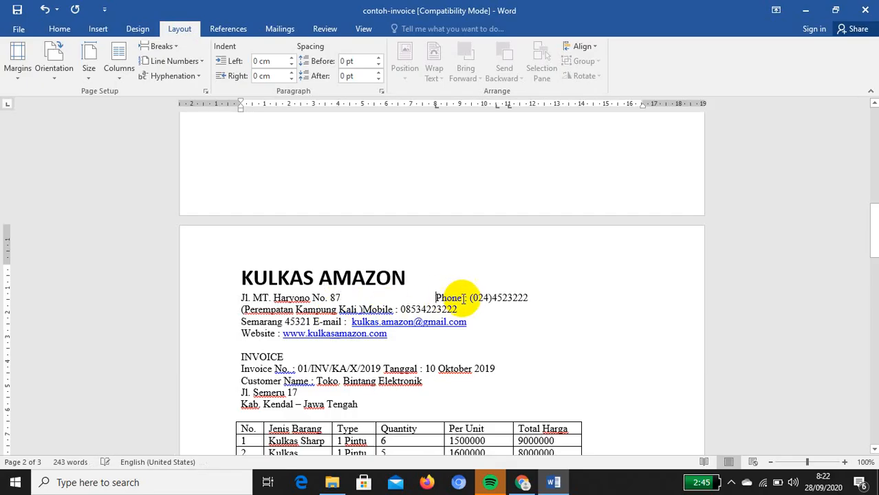
{"action": "left_click", "coordinate": [463, 298]}
{"action": "key", "text": "Tab"}
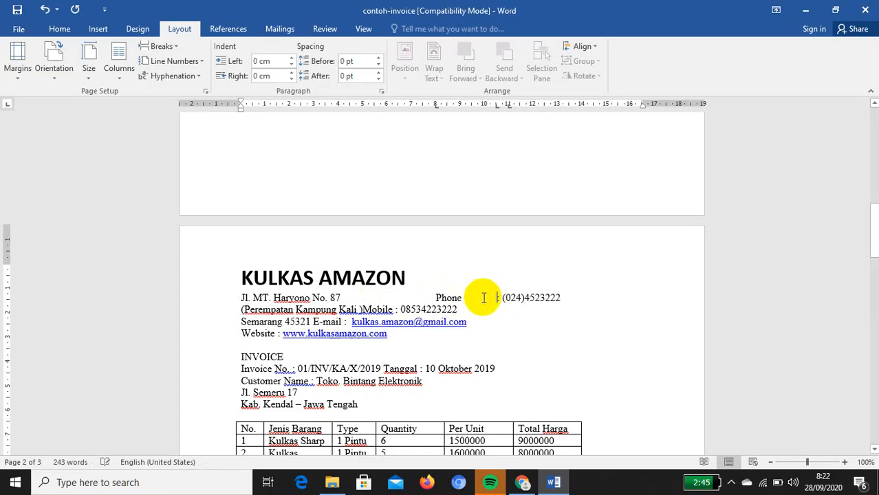
{"action": "left_click", "coordinate": [505, 298]}
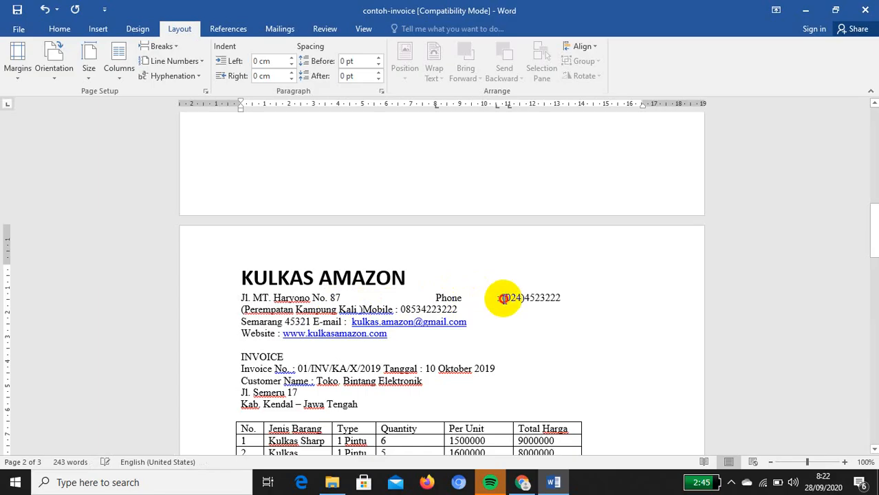
{"action": "key", "text": "Tab"}
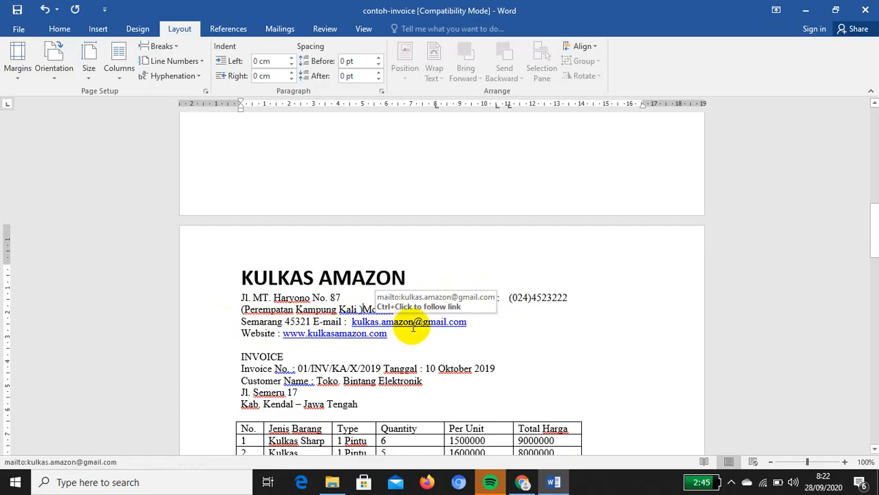
{"action": "left_click", "coordinate": [376, 308]}
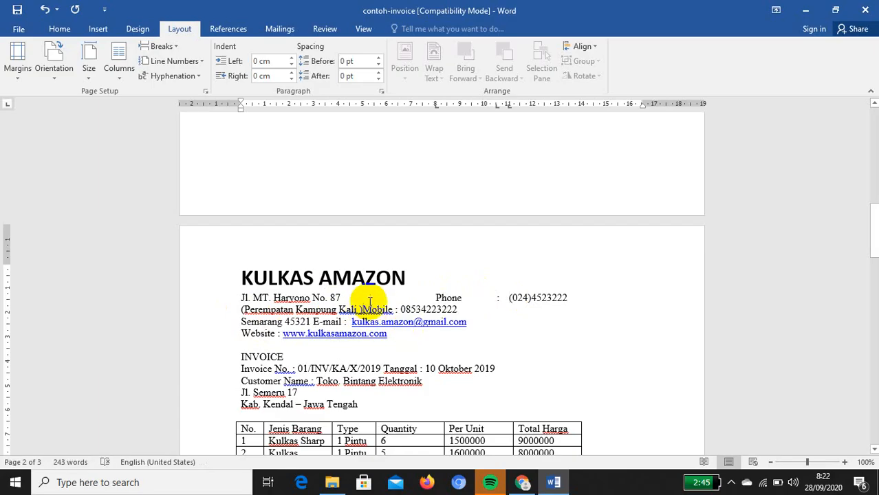
{"action": "key", "text": "Tab"}
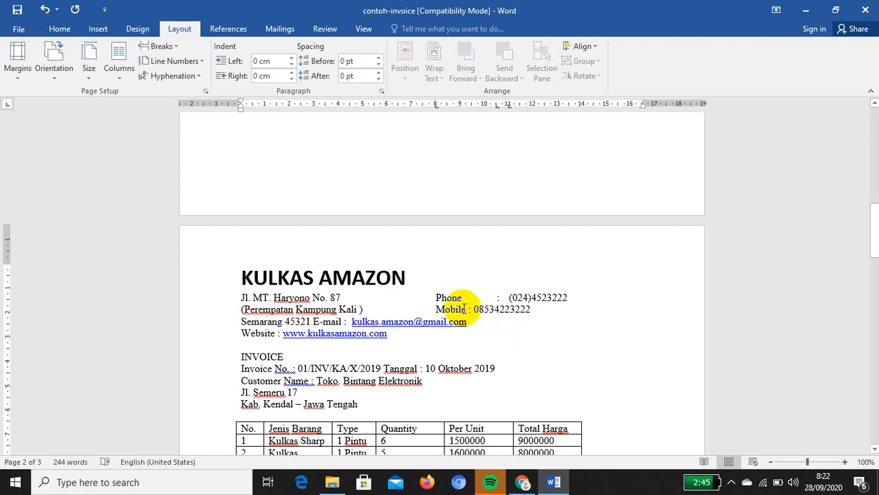
{"action": "left_click", "coordinate": [467, 310]}
{"action": "key", "text": "Tab"}
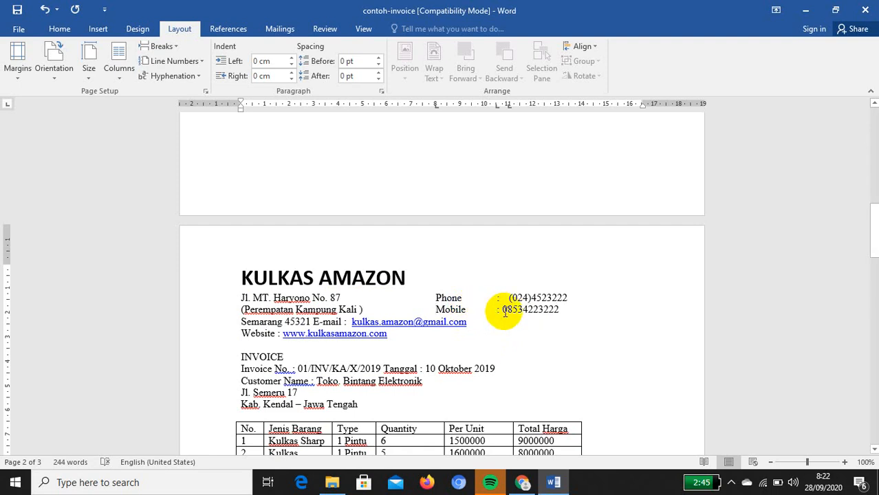
{"action": "left_click", "coordinate": [503, 310]}
{"action": "key", "text": "Tab"}
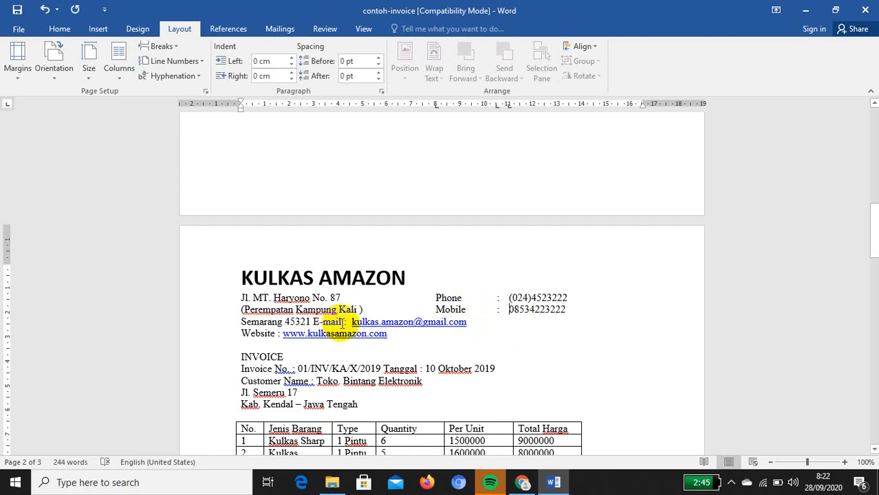
{"action": "left_click", "coordinate": [316, 322]}
{"action": "key", "text": "Tab"}
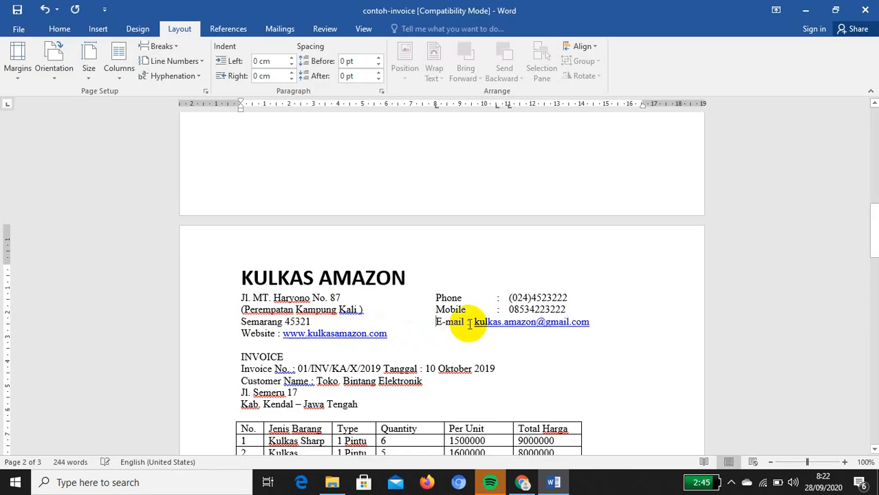
{"action": "left_click", "coordinate": [468, 322]}
{"action": "key", "text": "Tab"}
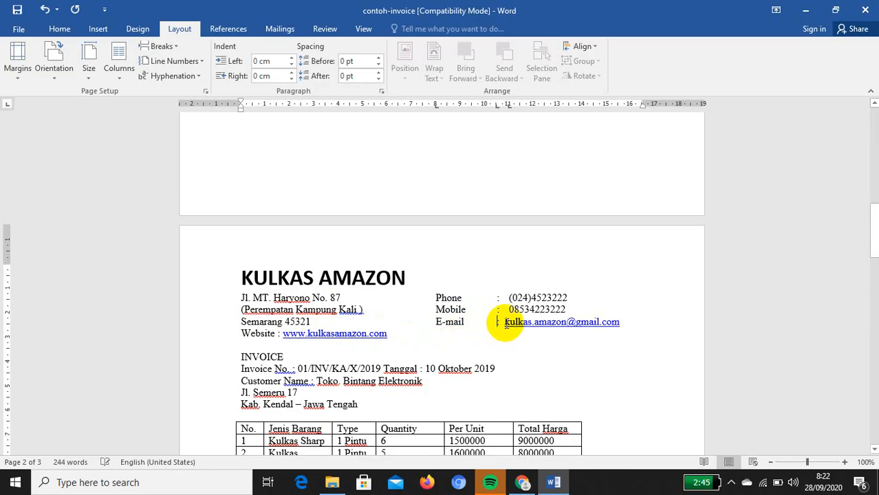
{"action": "left_click", "coordinate": [506, 322]}
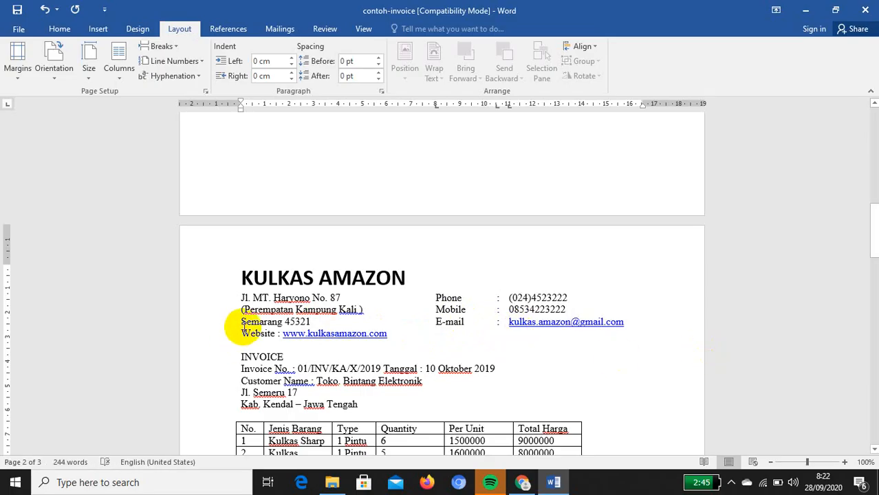
{"action": "key", "text": "Tab"}
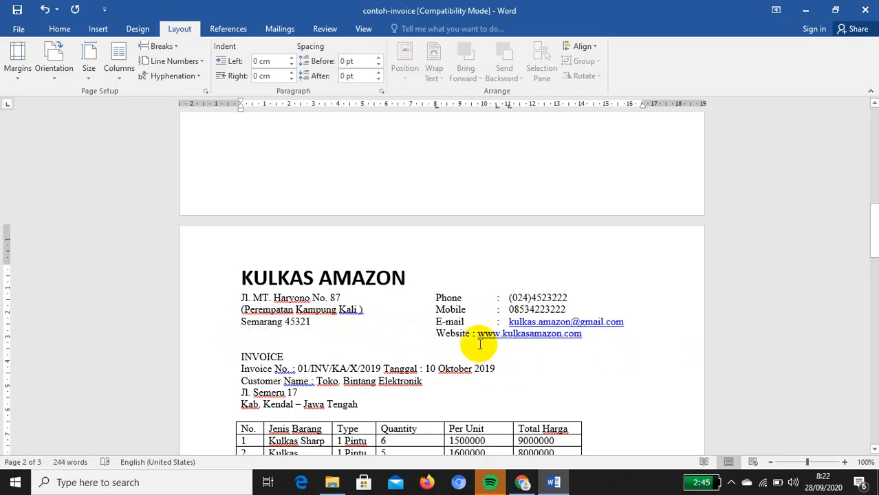
{"action": "left_click", "coordinate": [474, 333]}
{"action": "key", "text": "Tab"}
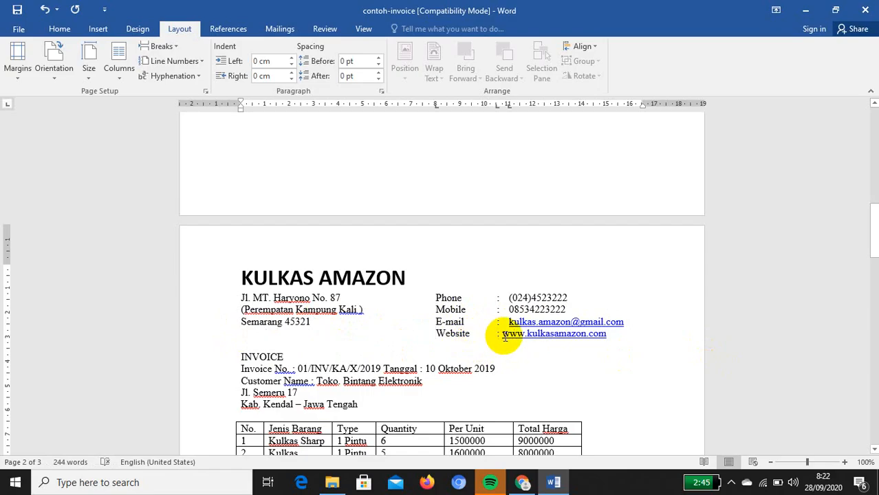
{"action": "key", "text": "Right"}
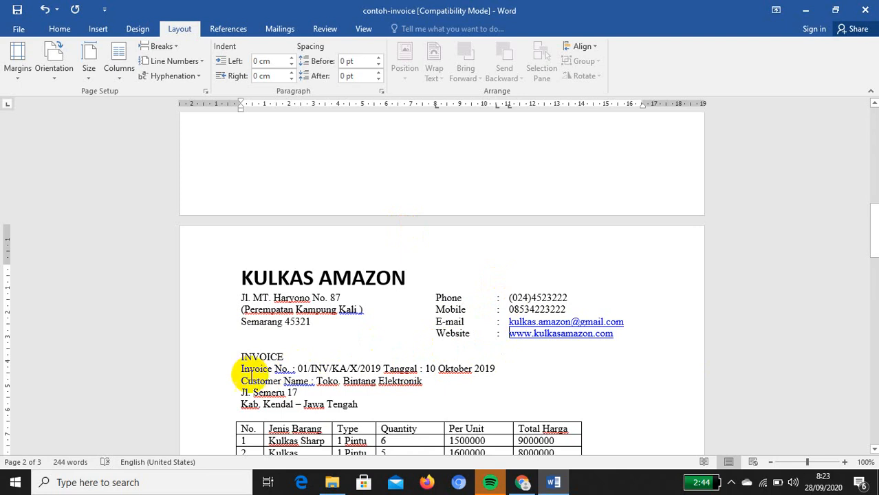
Insert a blank line above Invoice No. and add tab stops near 8 cm and 11 cm to the four invoice lines
{"action": "left_click", "coordinate": [242, 366]}
{"action": "key", "text": "Return"}
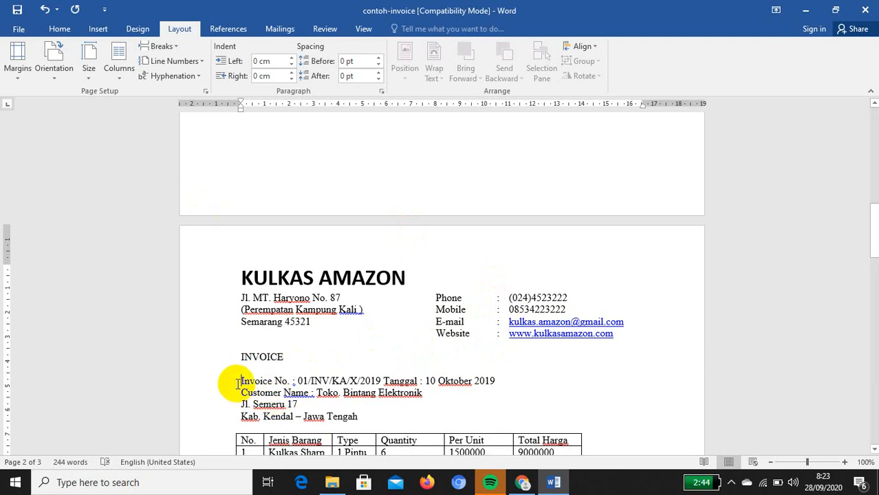
{"action": "left_click_drag", "start_coordinate": [240, 381], "coordinate": [245, 382]}
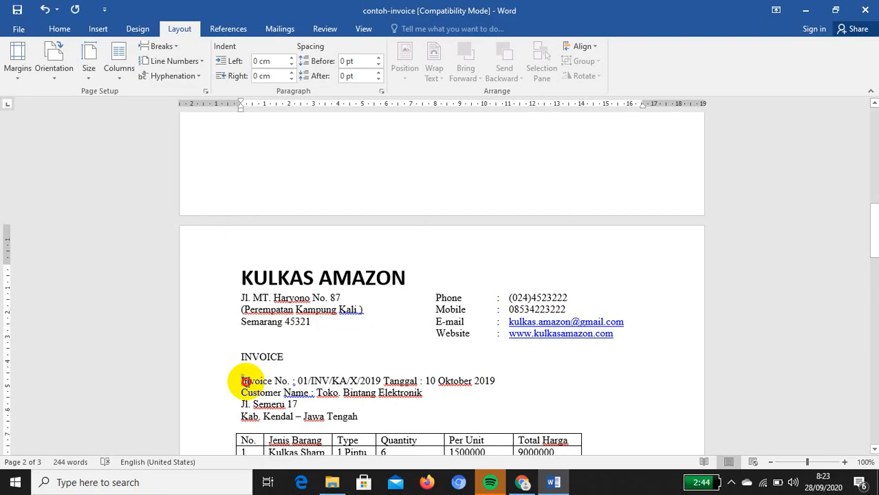
{"action": "left_click_drag", "start_coordinate": [246, 382], "coordinate": [386, 420]}
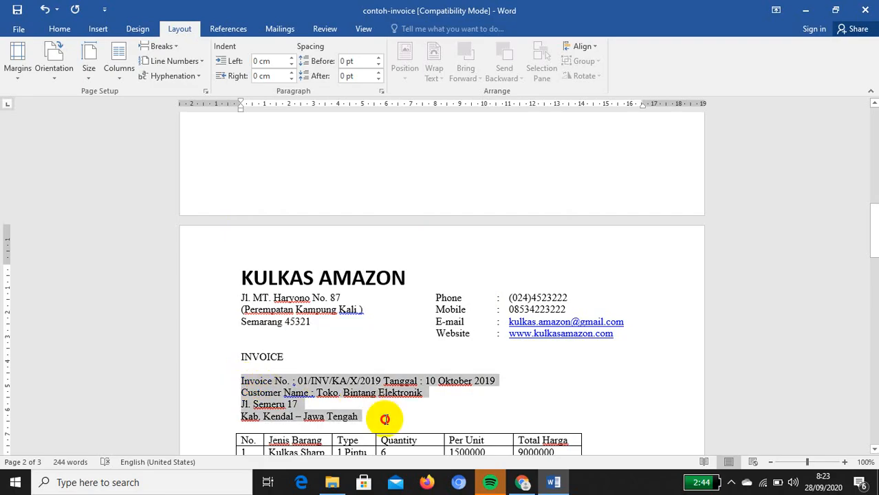
{"action": "left_click", "coordinate": [436, 107]}
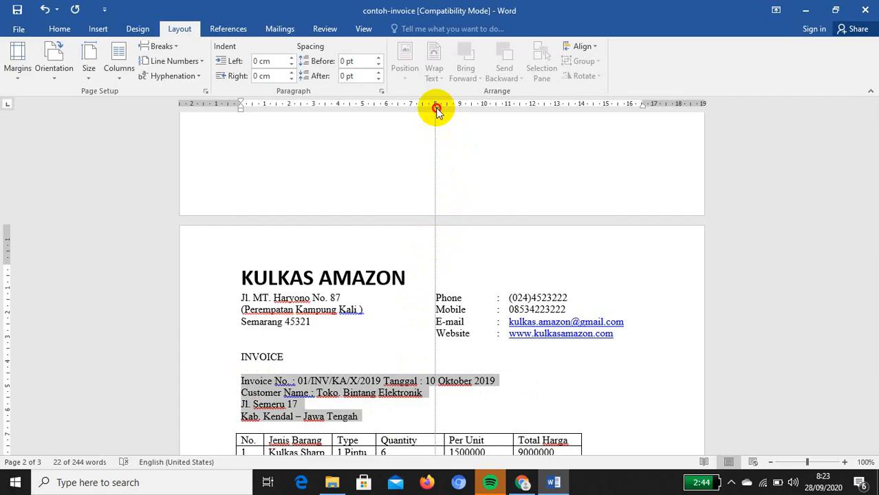
{"action": "left_click", "coordinate": [503, 106]}
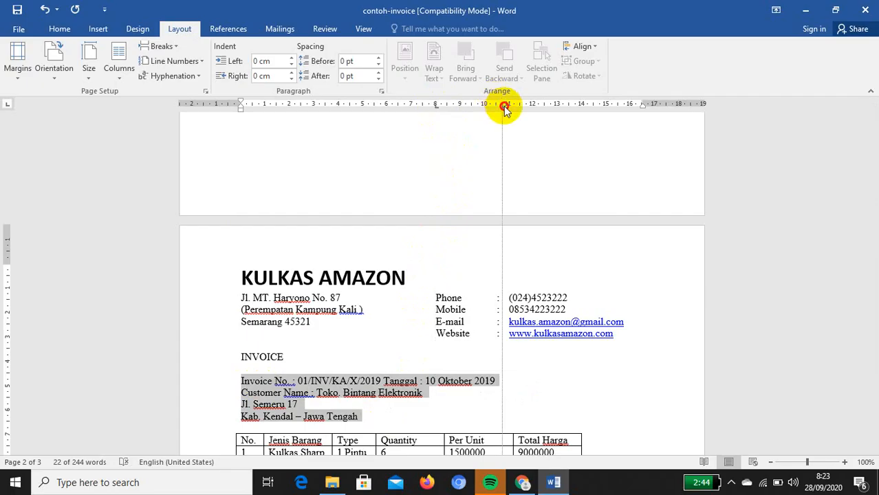
{"action": "mouse_move", "coordinate": [505, 108]}
{"action": "left_mouse_down"}
{"action": "mouse_move", "coordinate": [496, 121]}
{"action": "mouse_move", "coordinate": [514, 108]}
{"action": "mouse_move", "coordinate": [511, 116]}
{"action": "mouse_move", "coordinate": [499, 114]}
{"action": "left_mouse_up"}
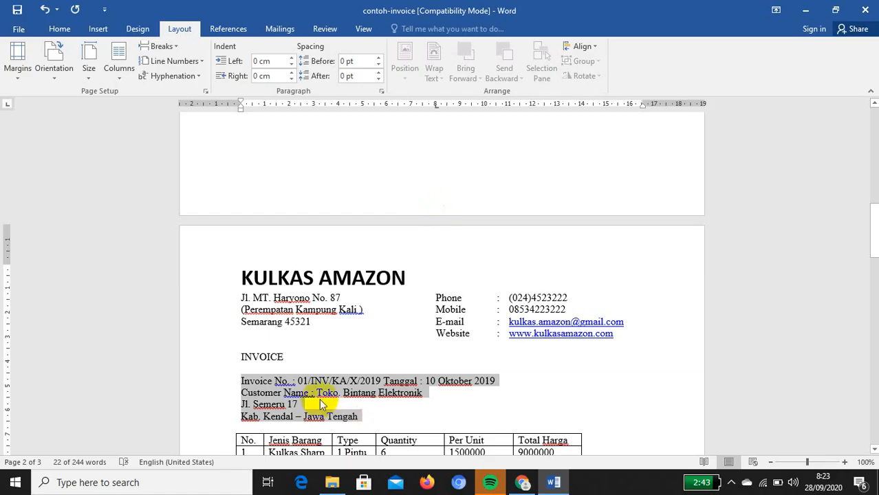
Tab Tanggal and its date into the right column, nudging the 11 cm tab stop slightly right
{"action": "left_click", "coordinate": [385, 381]}
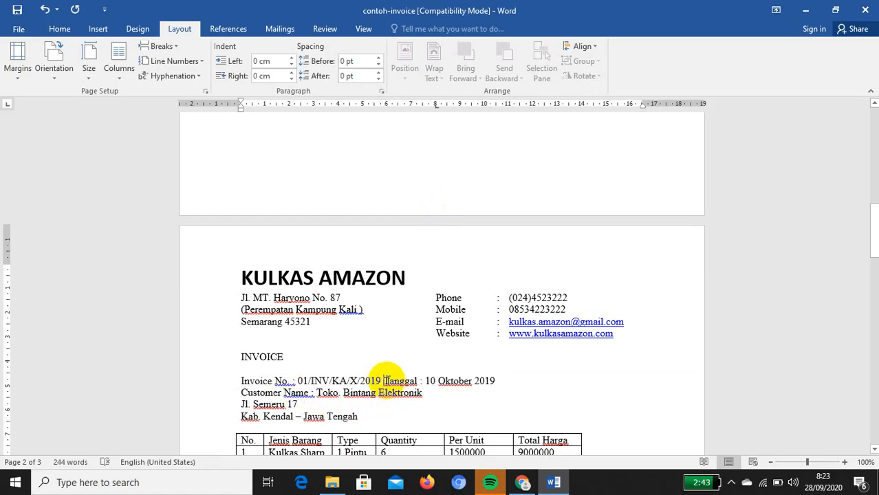
{"action": "key", "text": "Tab"}
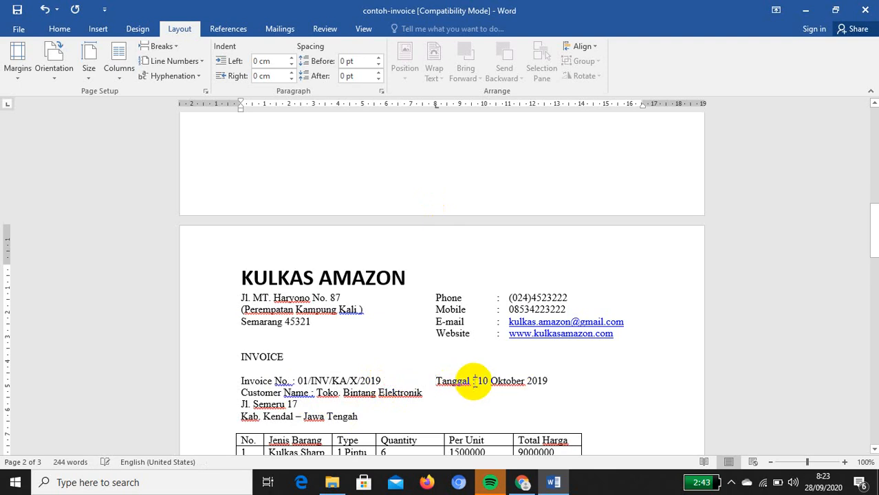
{"action": "left_click", "coordinate": [475, 382]}
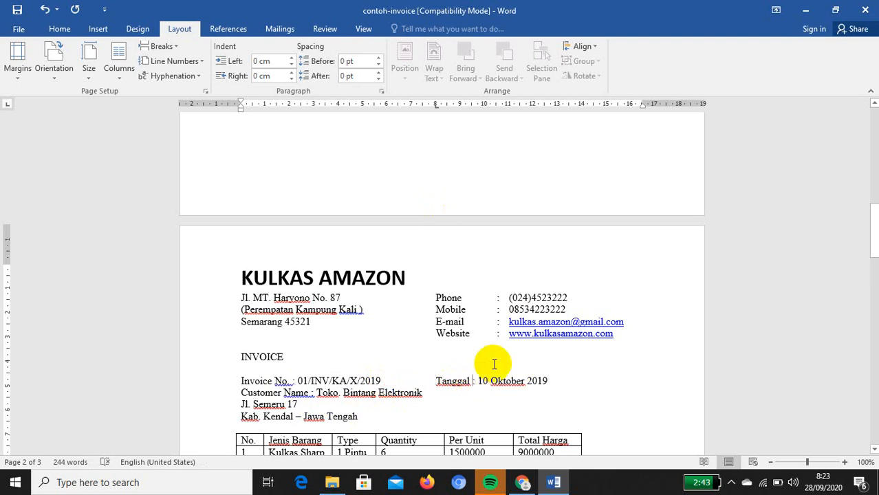
{"action": "key", "text": "Tab"}
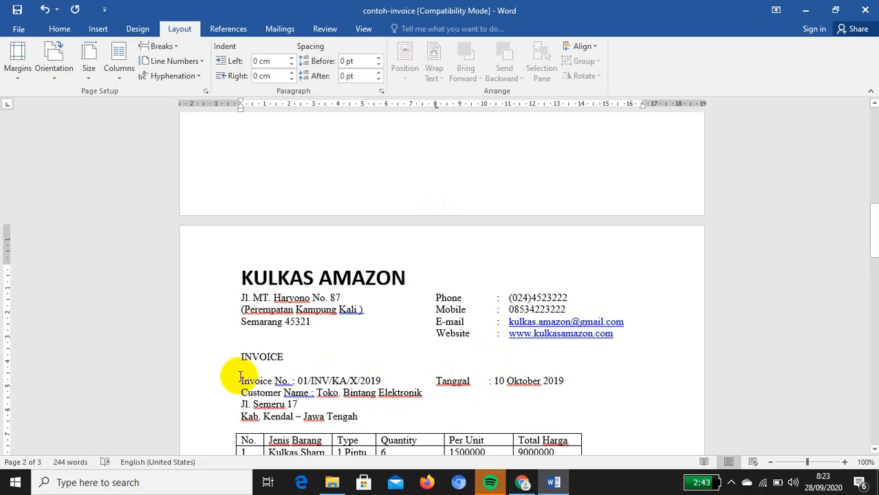
{"action": "left_click_drag", "start_coordinate": [232, 378], "coordinate": [372, 415]}
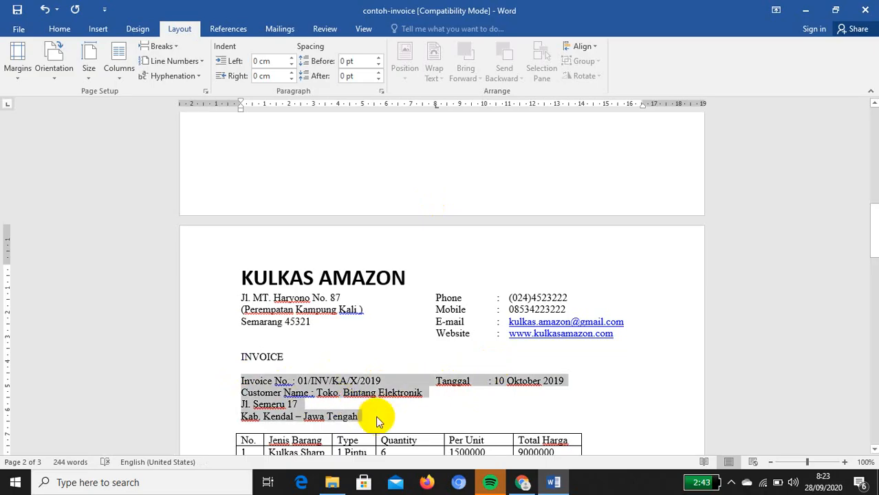
{"action": "left_click", "coordinate": [503, 105]}
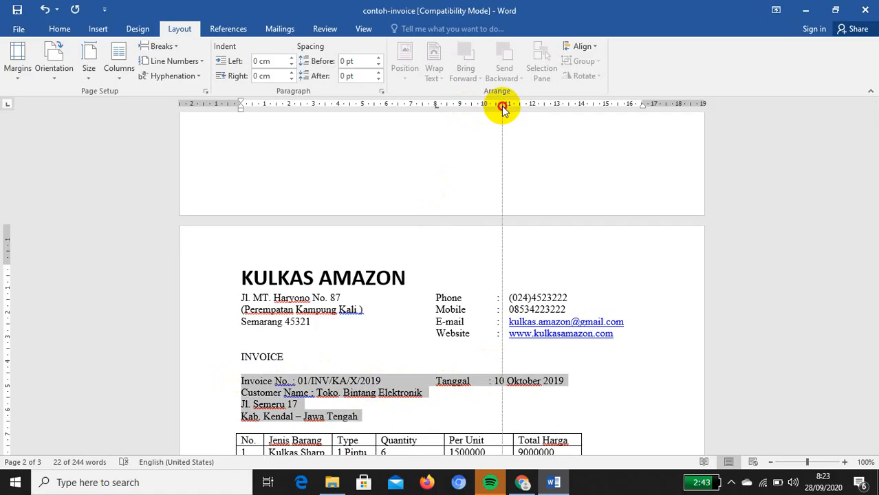
{"action": "mouse_move", "coordinate": [503, 109]}
{"action": "left_mouse_down"}
{"action": "mouse_move", "coordinate": [495, 108]}
{"action": "mouse_move", "coordinate": [520, 108]}
{"action": "mouse_move", "coordinate": [508, 106]}
{"action": "left_mouse_up"}
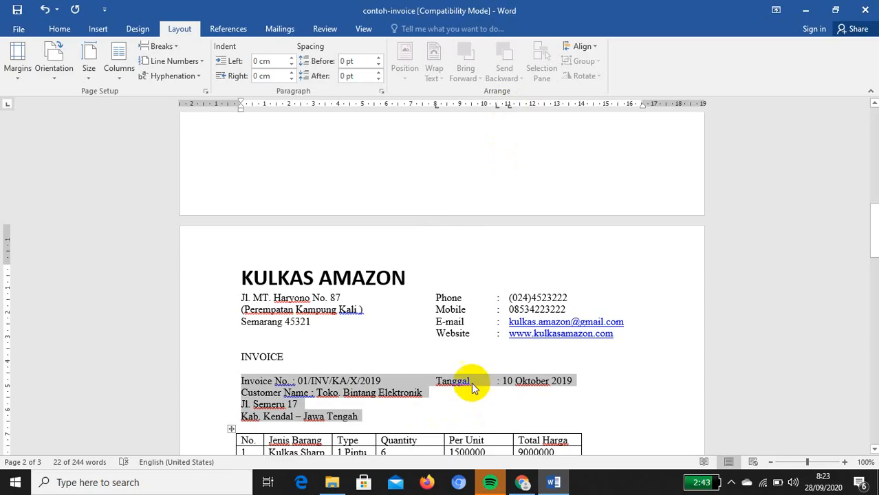
{"action": "left_click", "coordinate": [501, 385]}
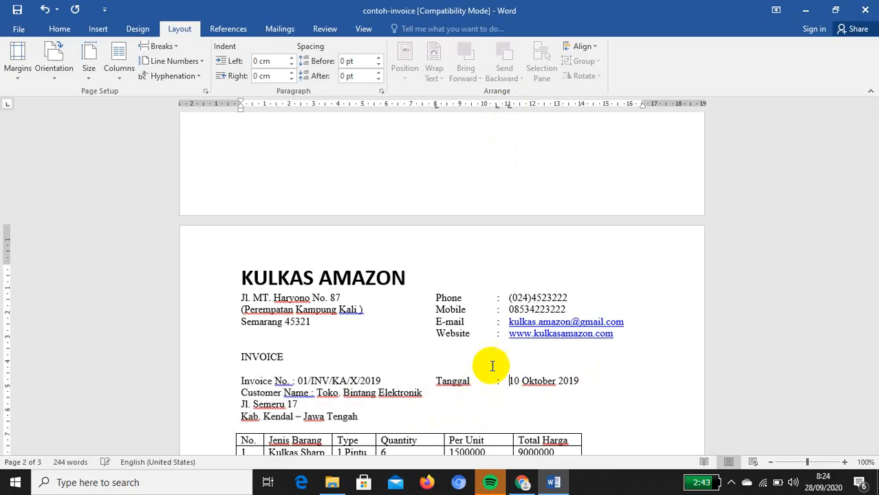
Replace ' Name :' after Customer with a colon, then tab Toko. Bintang Elektronik and both address lines into alignment
{"action": "left_click", "coordinate": [282, 393]}
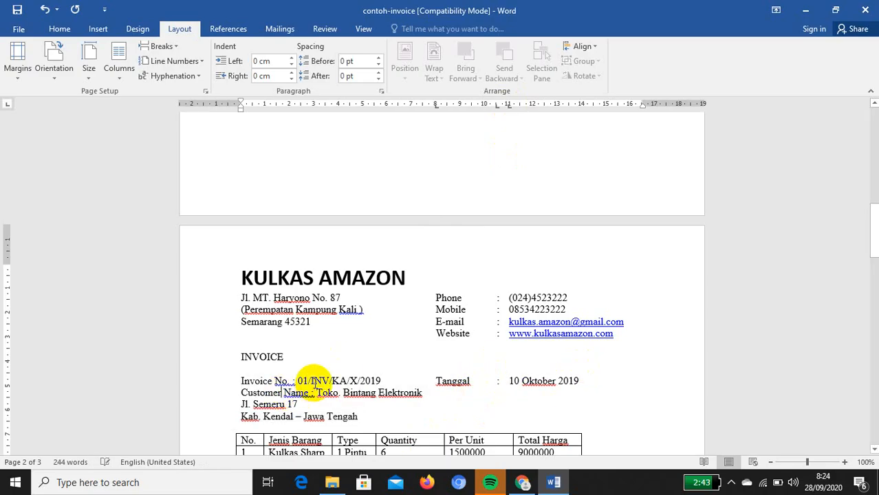
{"action": "key", "text": "Delete"}
{"action": "key", "text": "Delete"}
{"action": "key", "text": "Delete"}
{"action": "key", "text": "Delete"}
{"action": "key", "text": "Delete"}
{"action": "key", "text": "Delete"}
{"action": "key", "text": "Delete"}
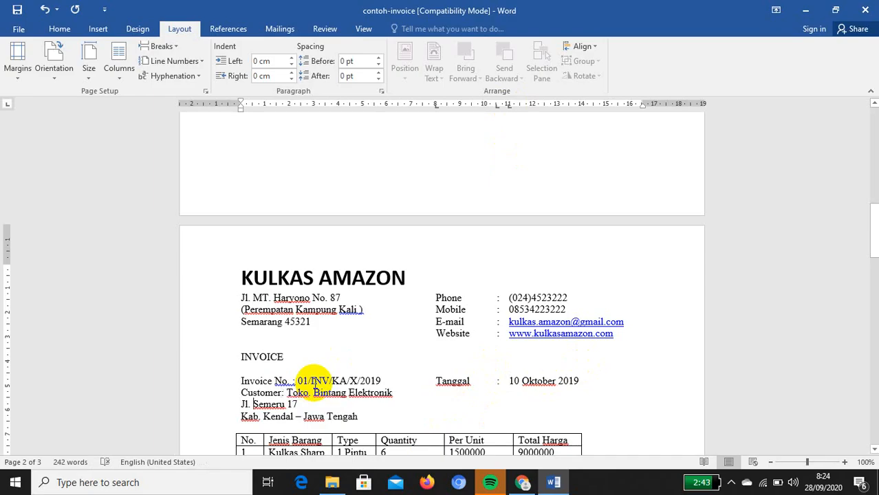
{"action": "key", "text": "Left"}
{"action": "key", "text": "Left"}
{"action": "key", "text": "Left"}
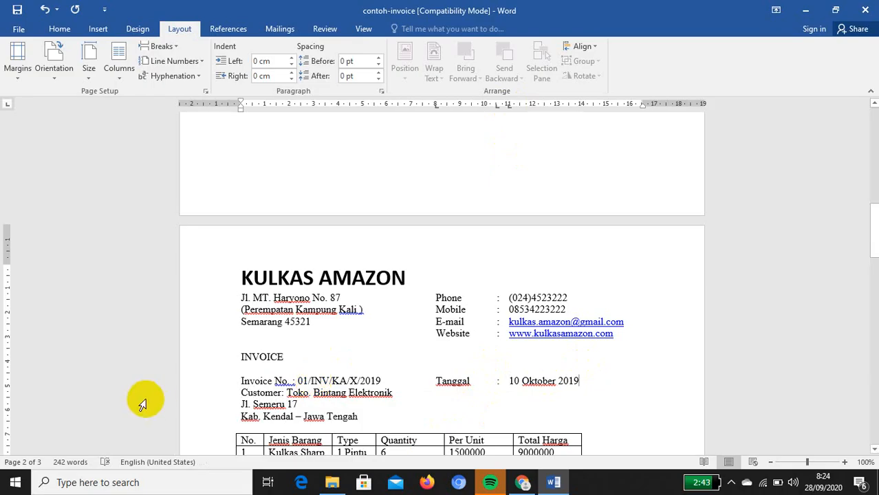
{"action": "left_click", "coordinate": [243, 393]}
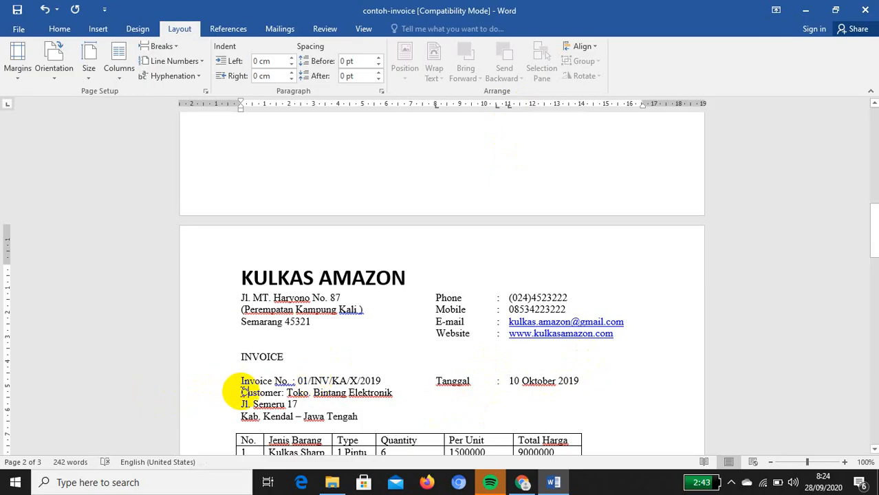
{"action": "key", "text": "Tab"}
{"action": "key", "text": "Tab"}
{"action": "type", "text": ":"}
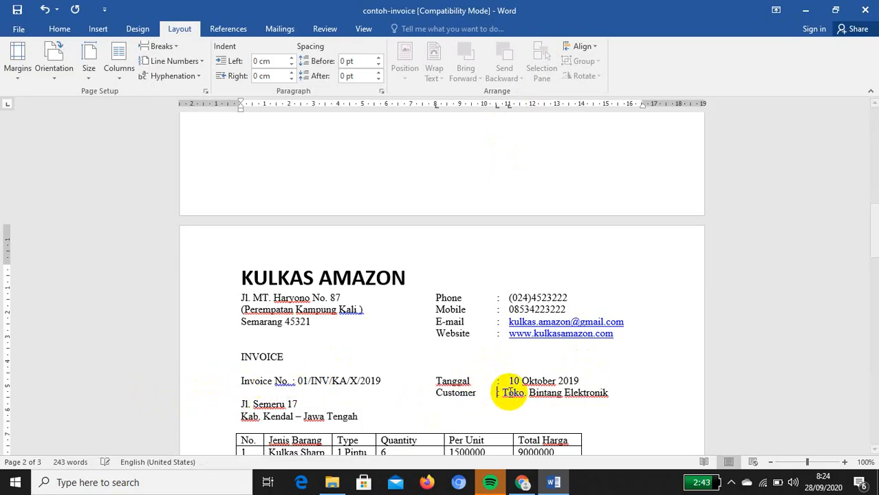
{"action": "key", "text": "Tab"}
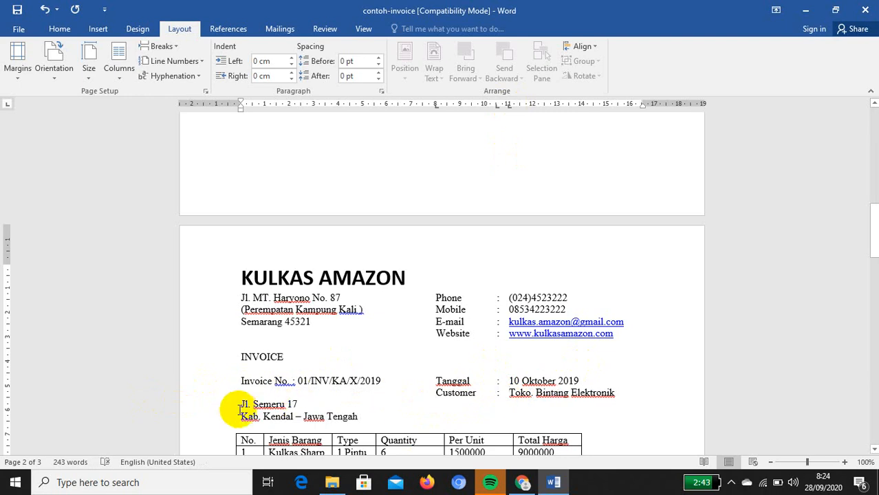
{"action": "left_click", "coordinate": [241, 404]}
{"action": "key", "text": "Tab"}
{"action": "key", "text": "Tab"}
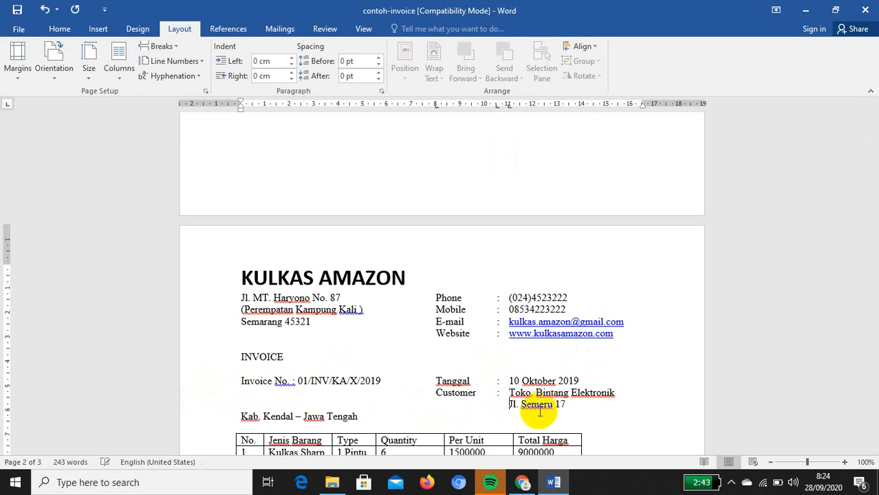
{"action": "left_click", "coordinate": [241, 416]}
{"action": "key", "text": "Tab"}
{"action": "key", "text": "Tab"}
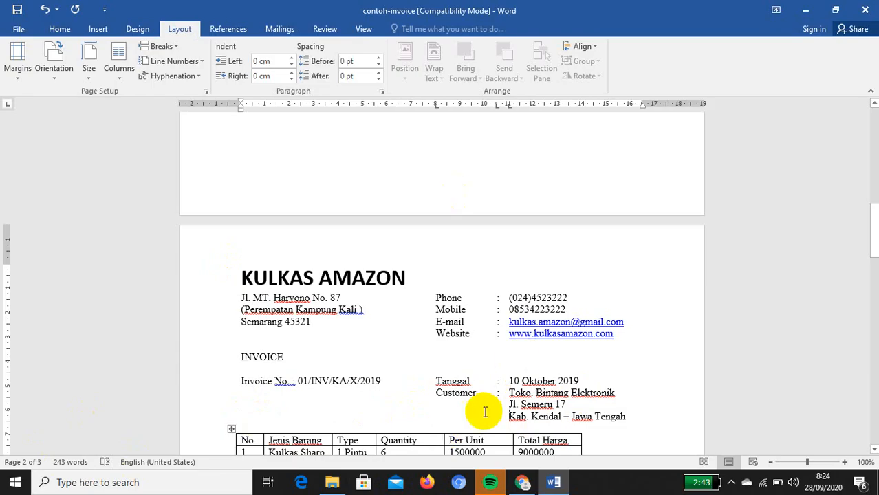
{"action": "scroll", "coordinate": [406, 432], "scroll_direction": "down", "scroll_amount": 2}
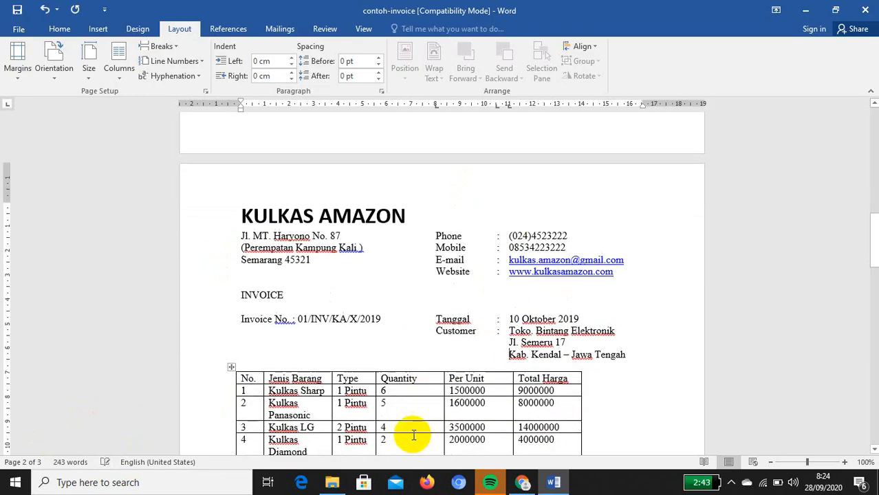
{"action": "scroll", "coordinate": [414, 435], "scroll_direction": "down", "scroll_amount": 1}
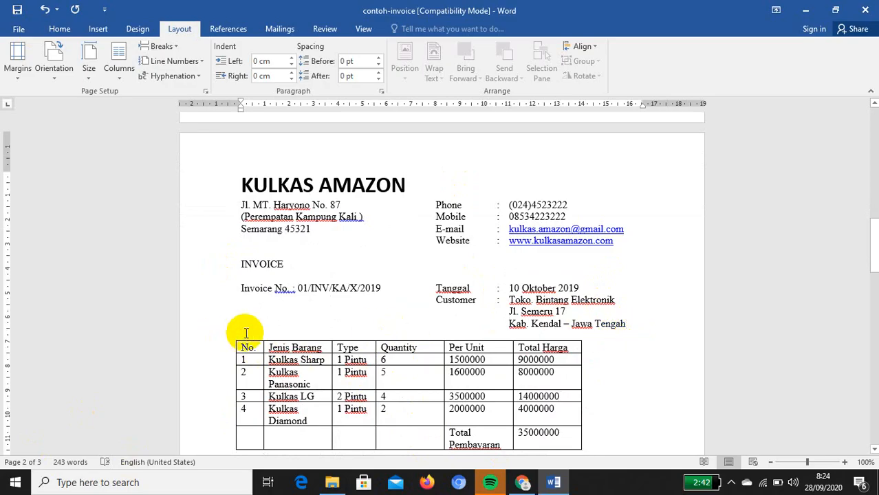
{"action": "key", "text": "Return"}
{"action": "key", "text": "Return"}
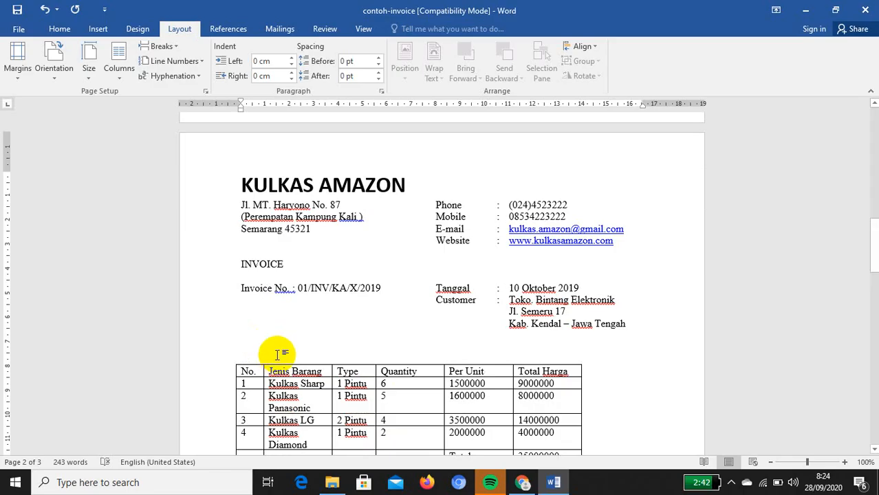
{"action": "left_click", "coordinate": [261, 343]}
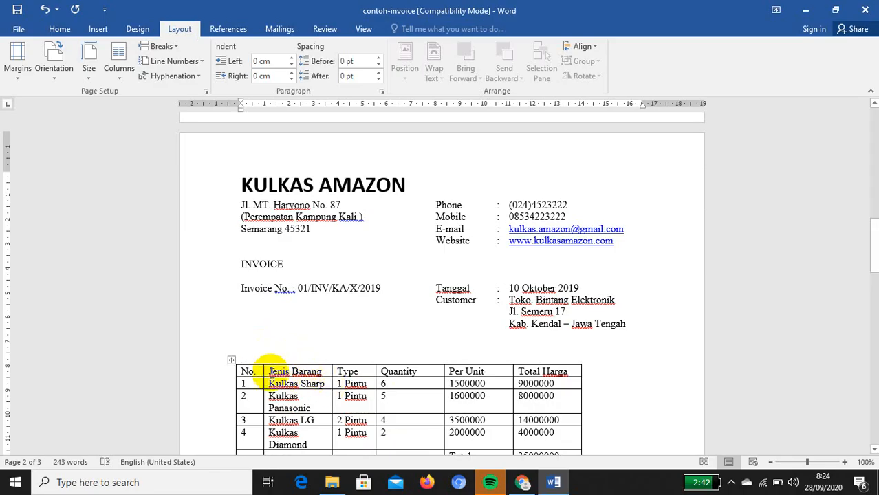
{"action": "left_click", "coordinate": [259, 371]}
{"action": "left_click", "coordinate": [301, 371]}
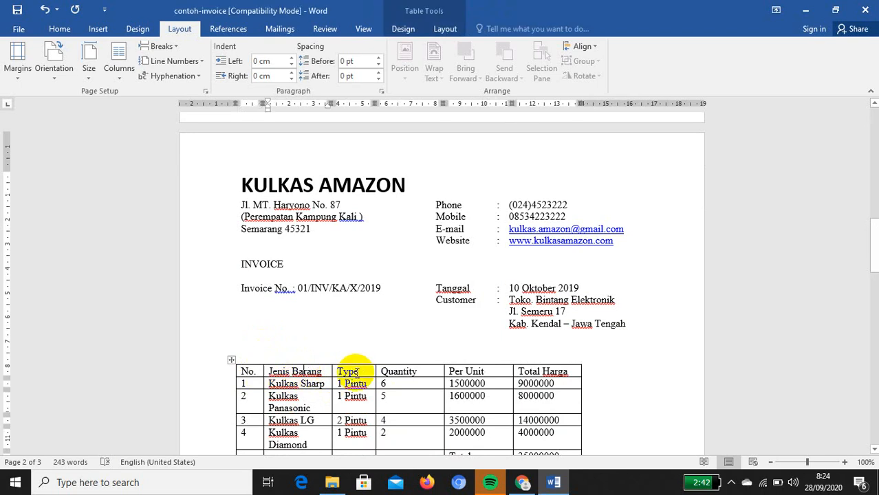
{"action": "left_click", "coordinate": [355, 372]}
{"action": "left_click", "coordinate": [394, 371]}
{"action": "left_click", "coordinate": [468, 372]}
{"action": "left_click", "coordinate": [539, 372]}
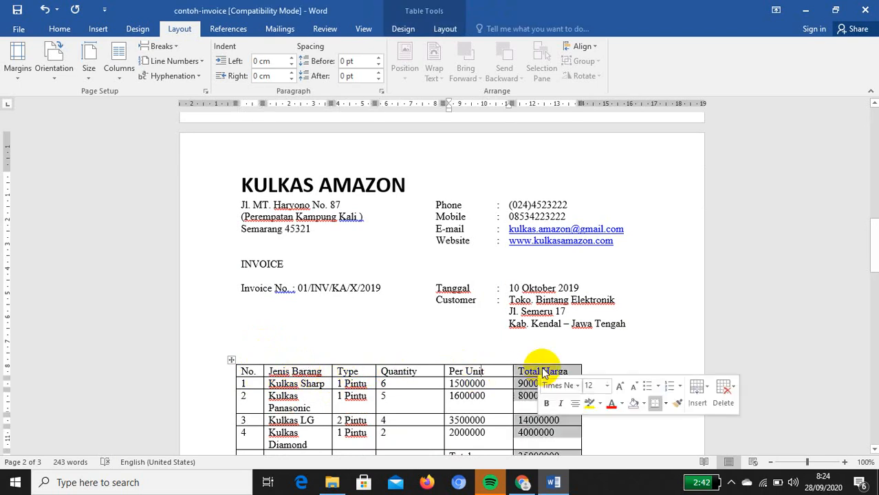
{"action": "scroll", "coordinate": [456, 371], "scroll_direction": "down", "scroll_amount": 2}
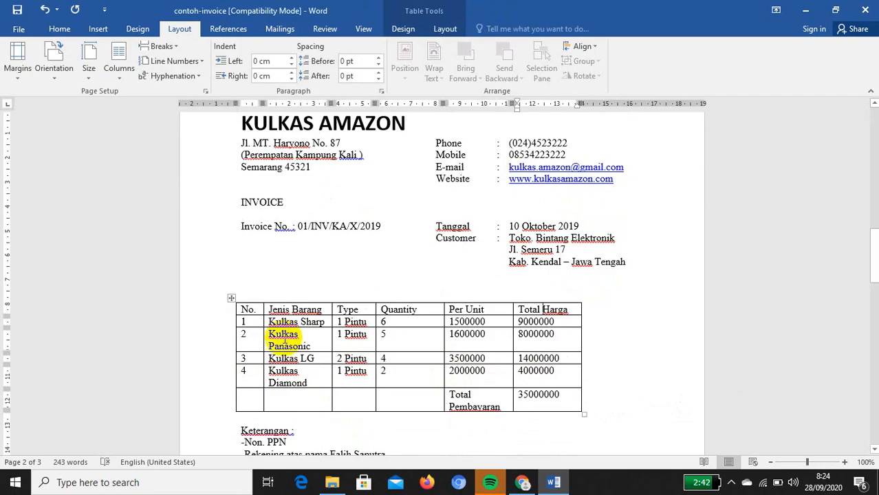
{"action": "left_click", "coordinate": [247, 307]}
{"action": "left_click", "coordinate": [261, 323]}
{"action": "left_click", "coordinate": [260, 339]}
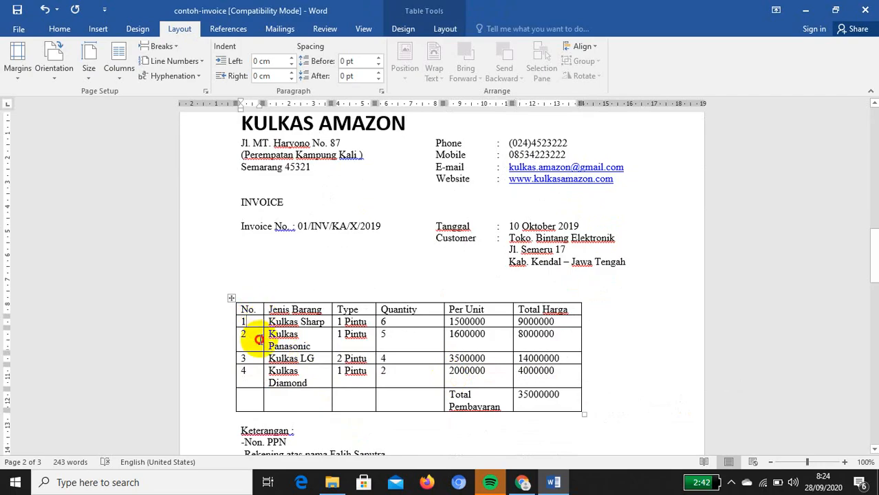
{"action": "left_click", "coordinate": [260, 362]}
{"action": "left_click", "coordinate": [260, 380]}
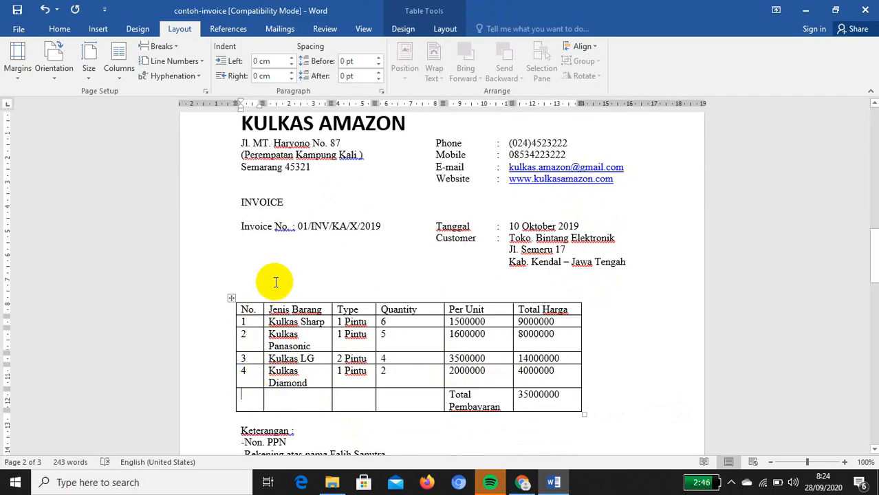
{"action": "left_click", "coordinate": [270, 283]}
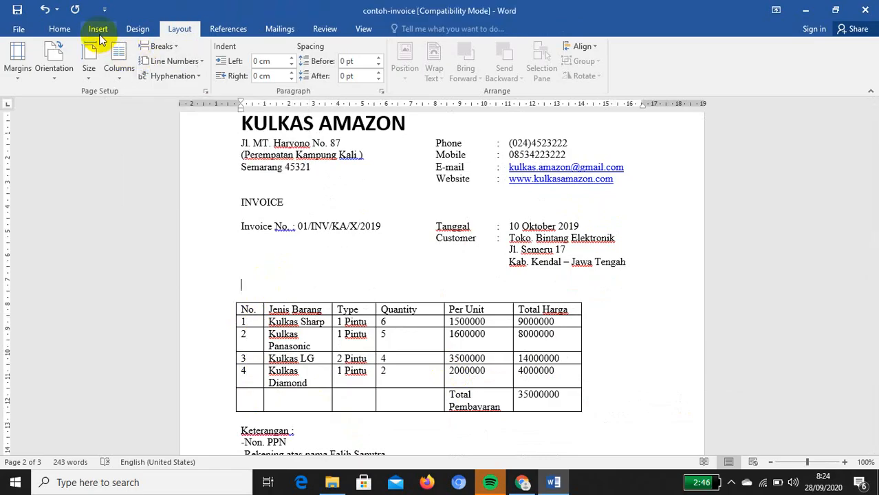
{"action": "left_click", "coordinate": [103, 30]}
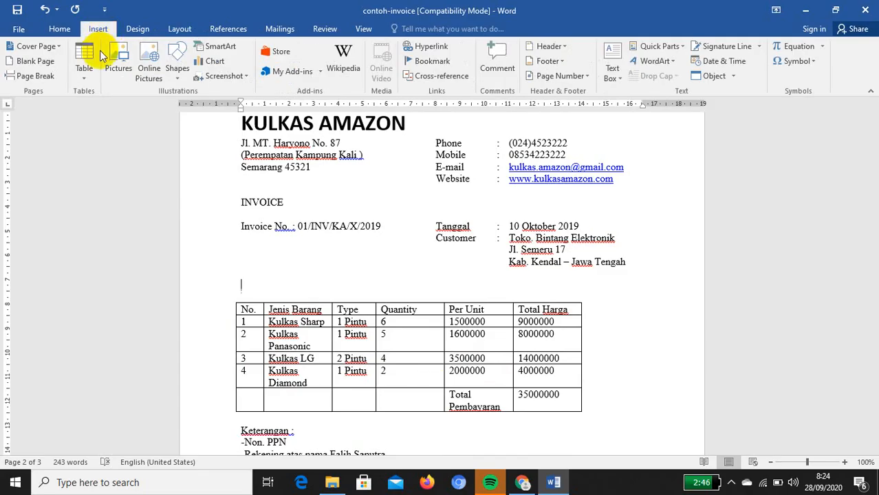
{"action": "left_click", "coordinate": [99, 58]}
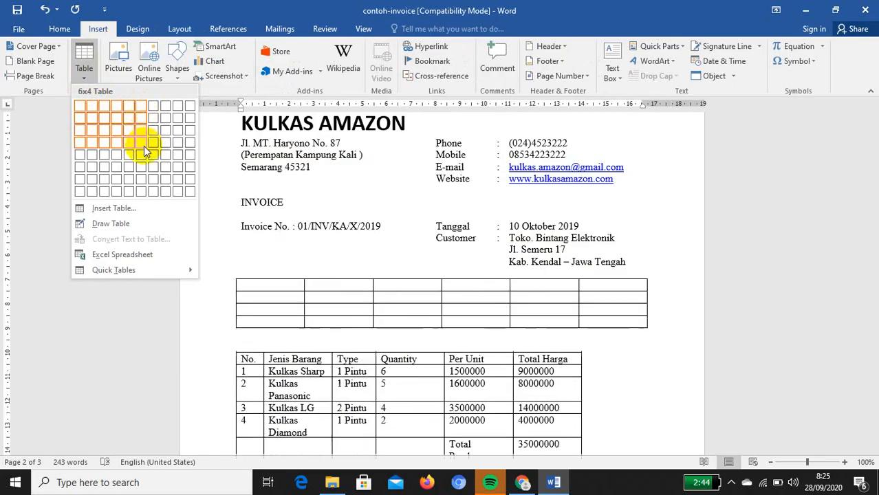
{"action": "left_click", "coordinate": [142, 167]}
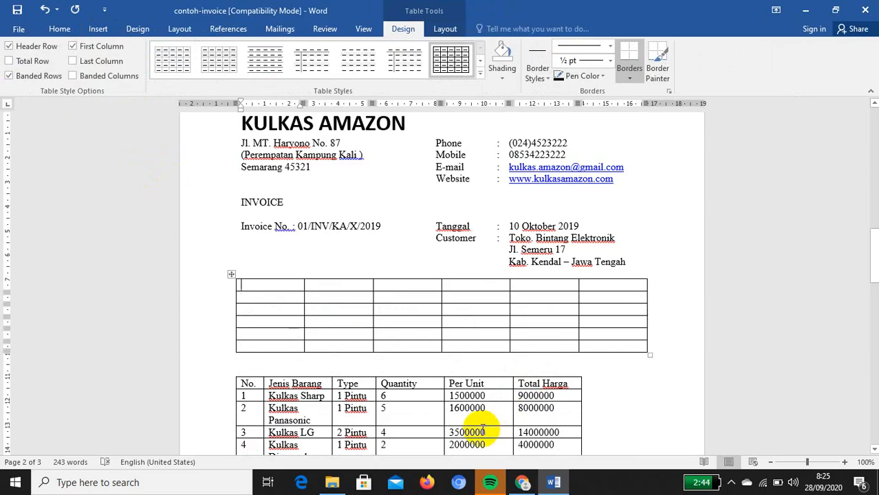
{"action": "type", "text": "No."}
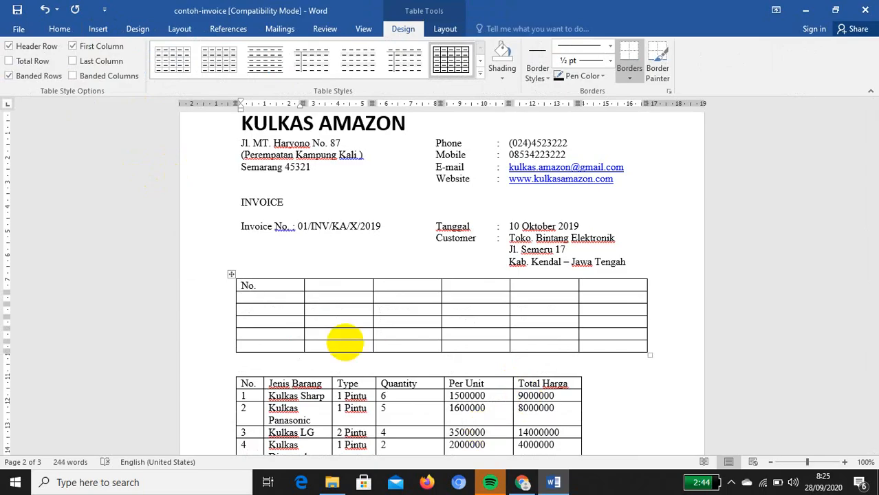
{"action": "key", "text": "Tab"}
{"action": "type", "text": "J"}
{"action": "key", "text": "Tab"}
{"action": "type", "text": "en"}
{"action": "left_click_drag", "start_coordinate": [471, 285], "coordinate": [398, 276]}
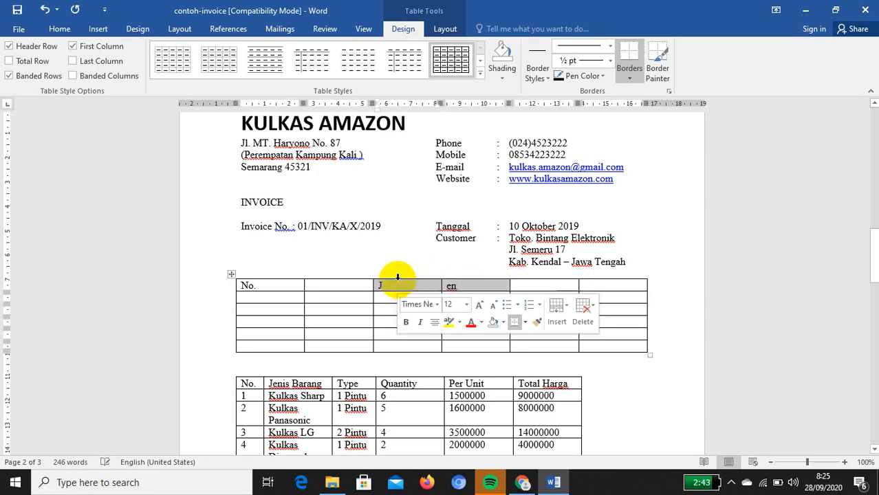
{"action": "key", "text": "Delete"}
{"action": "left_click", "coordinate": [349, 280]}
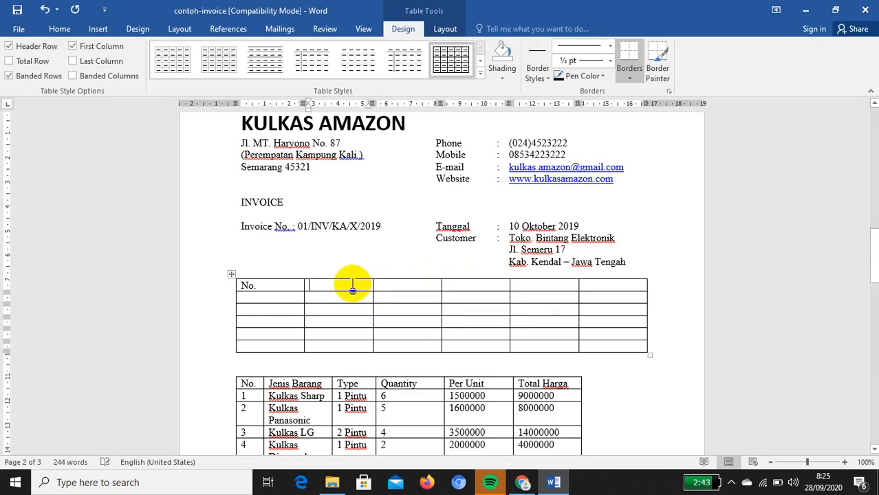
{"action": "type", "text": "Jenis Barang"}
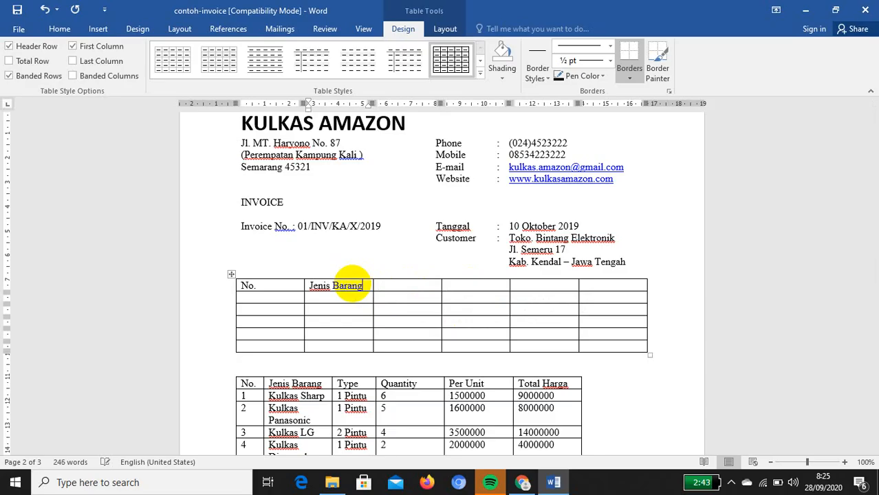
{"action": "scroll", "coordinate": [334, 354], "scroll_direction": "down", "scroll_amount": 1}
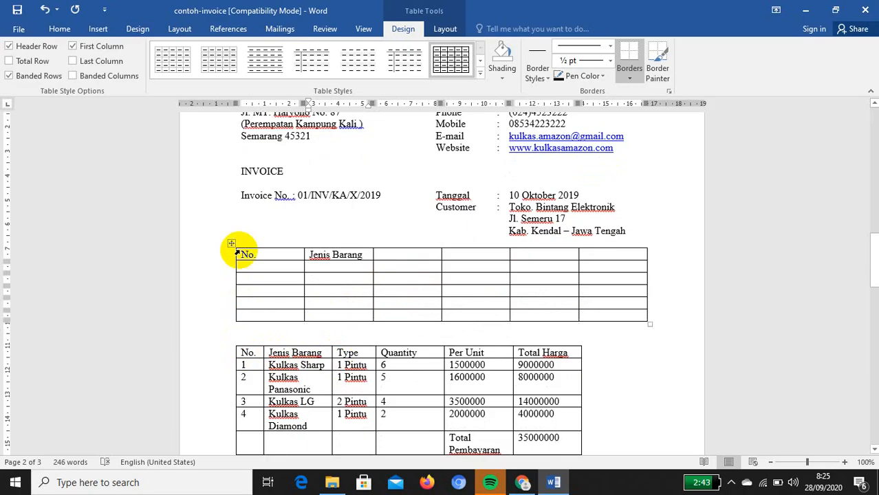
{"action": "left_click_drag", "start_coordinate": [244, 254], "coordinate": [622, 316]}
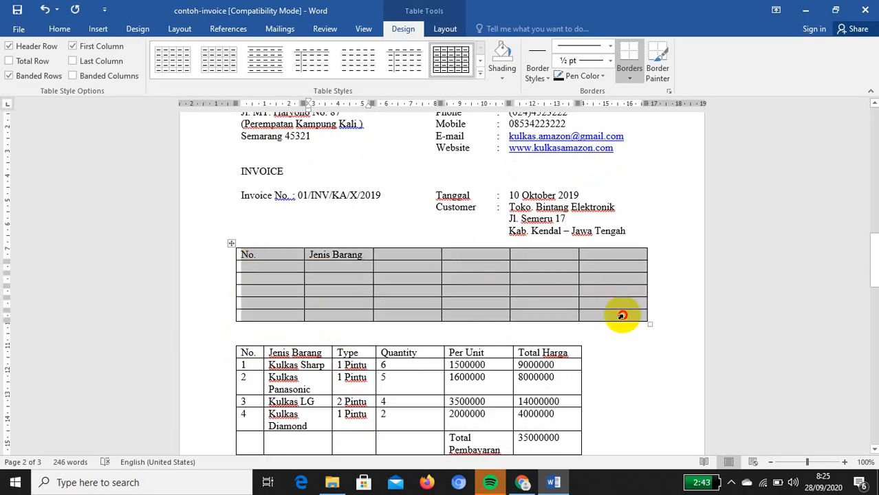
{"action": "key", "text": "Delete"}
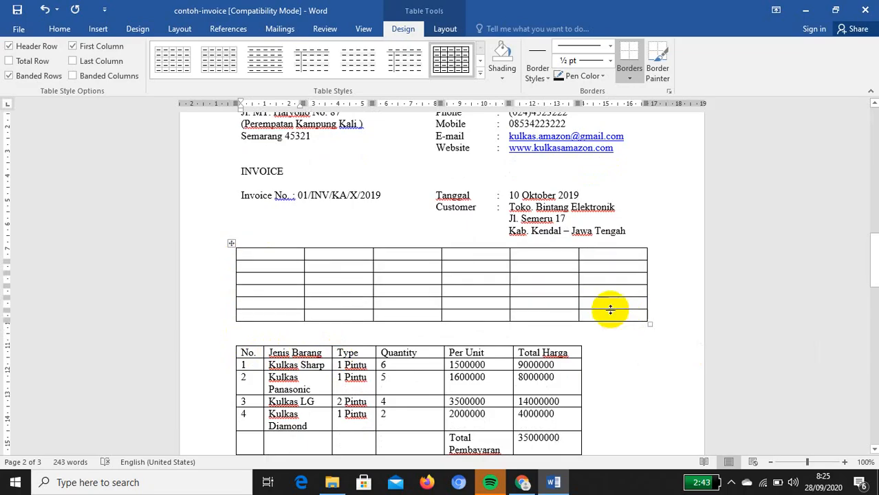
{"action": "left_click_drag", "start_coordinate": [281, 255], "coordinate": [596, 280]}
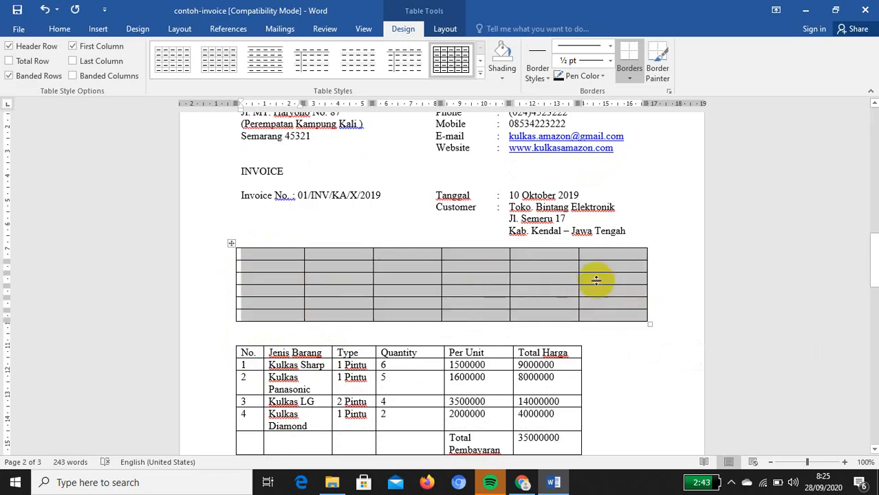
{"action": "right_click", "coordinate": [559, 258]}
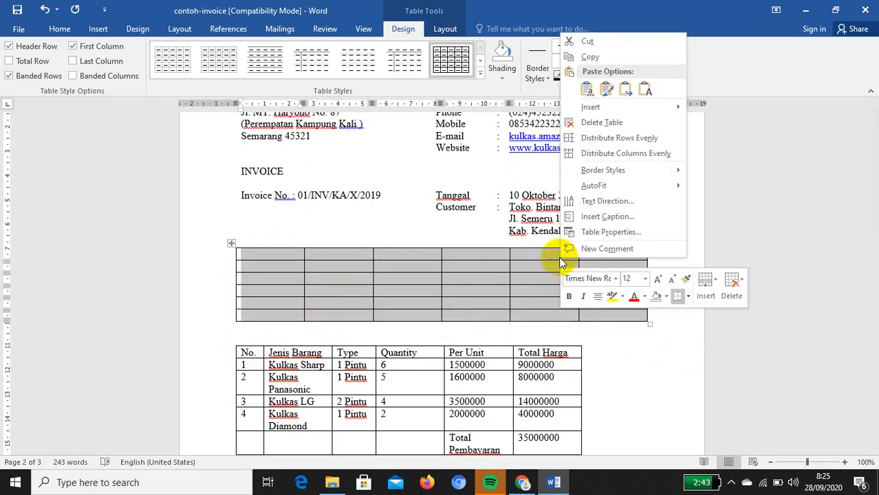
{"action": "left_click", "coordinate": [605, 121]}
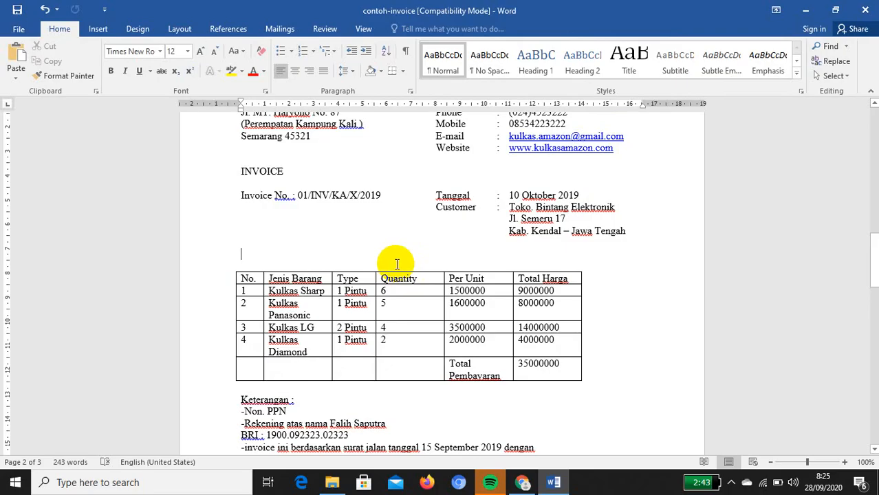
Remove the blank line so the item table sits closer to the customer details
{"action": "key", "text": "BackSpace"}
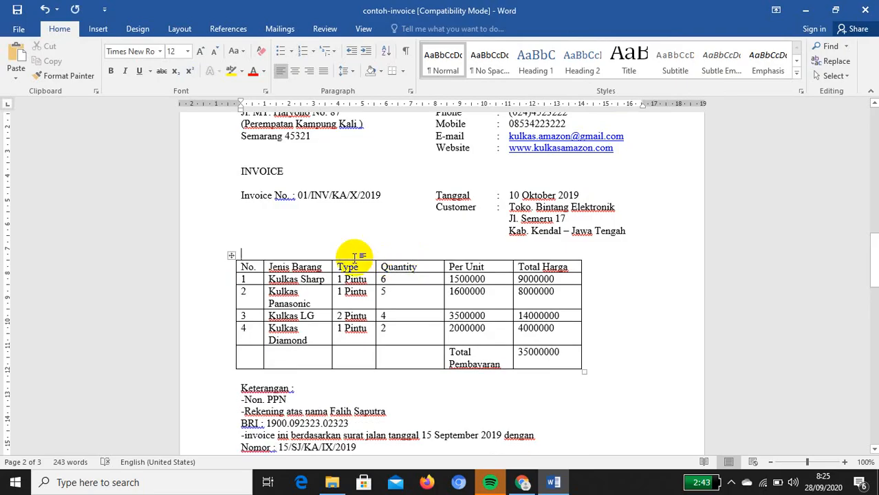
{"action": "left_click", "coordinate": [241, 261]}
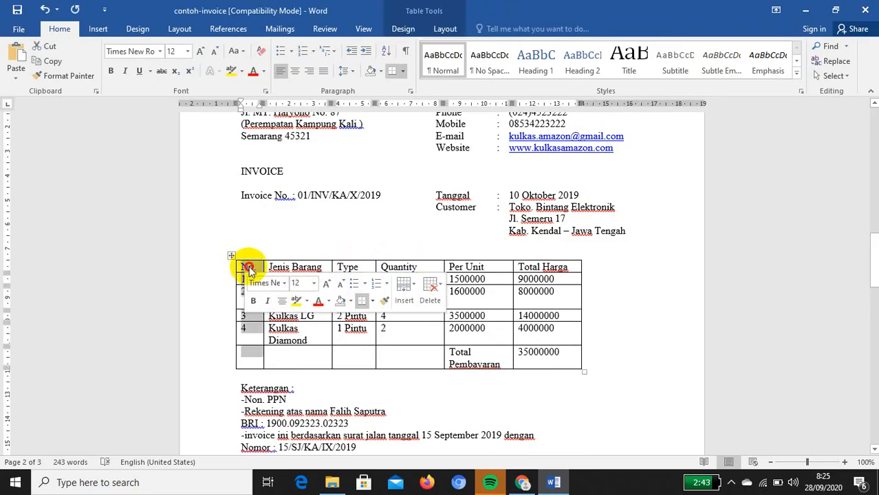
{"action": "left_click", "coordinate": [248, 268]}
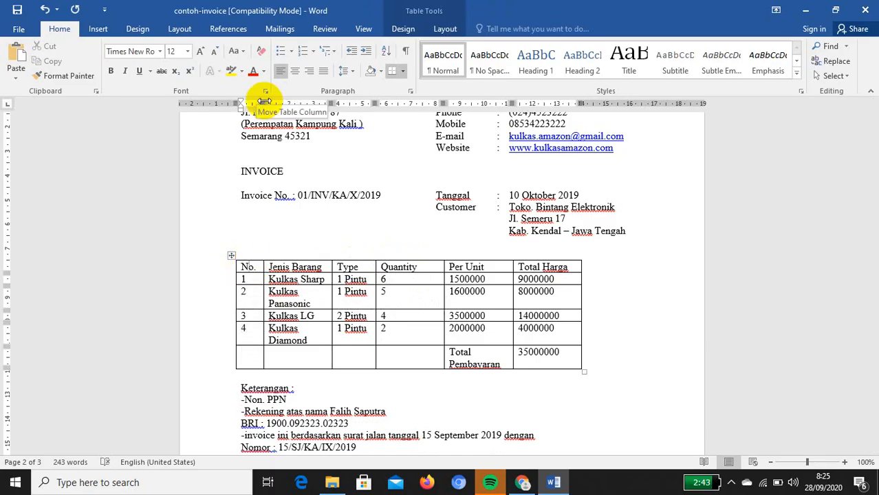
Widen the No., Jenis Barang and Total Harga columns so each item name fits one line
{"action": "left_click_drag", "start_coordinate": [264, 102], "coordinate": [277, 102]}
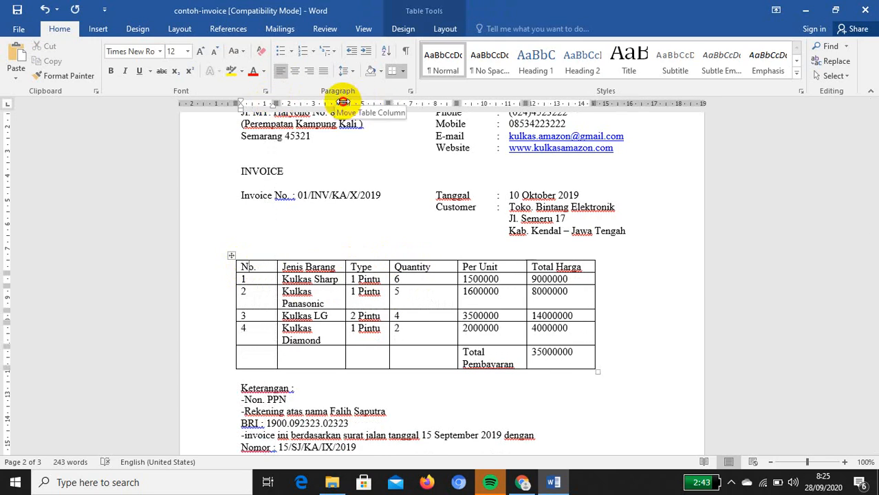
{"action": "left_click_drag", "start_coordinate": [344, 102], "coordinate": [430, 102]}
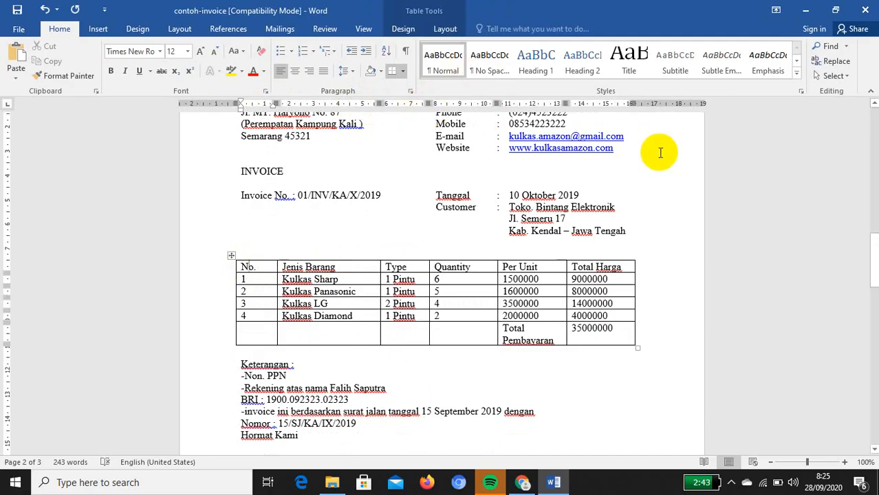
{"action": "left_click_drag", "start_coordinate": [635, 103], "coordinate": [654, 107]}
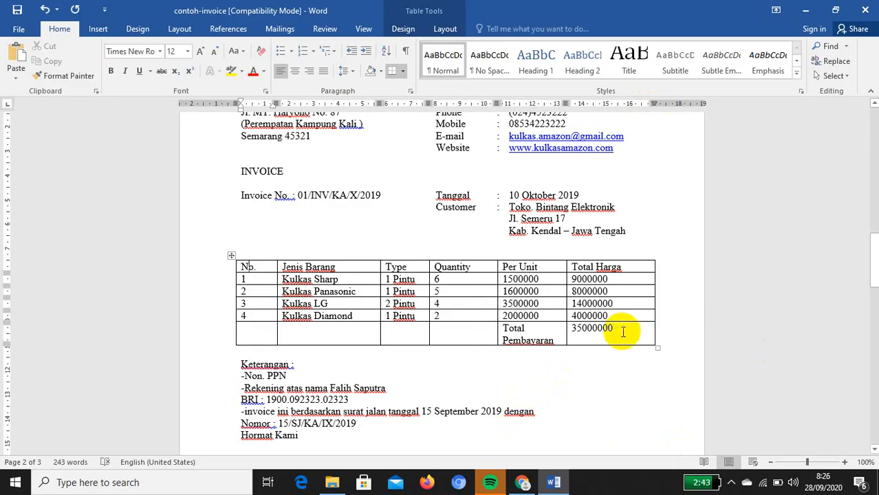
{"action": "left_click_drag", "start_coordinate": [572, 330], "coordinate": [579, 278]}
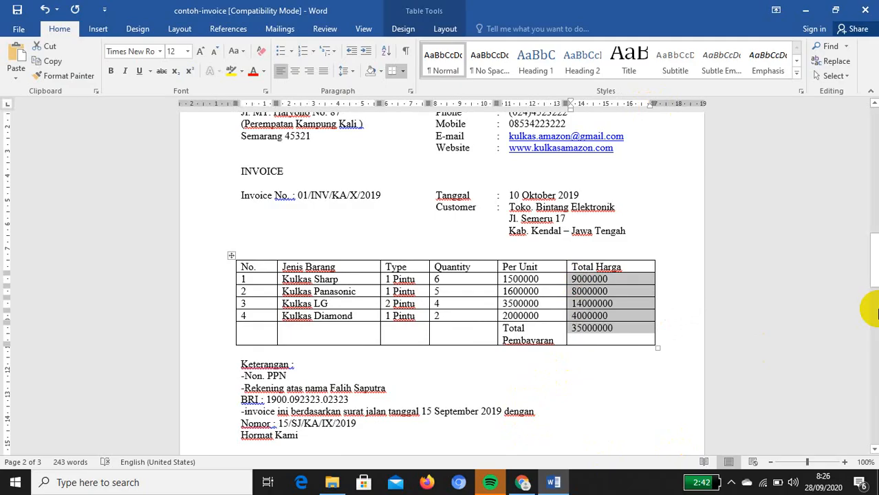
Clear the Total Harga amounts and give row 1 a =PRODUCT(LEFT) formula showing 9000000
{"action": "key", "text": "Delete"}
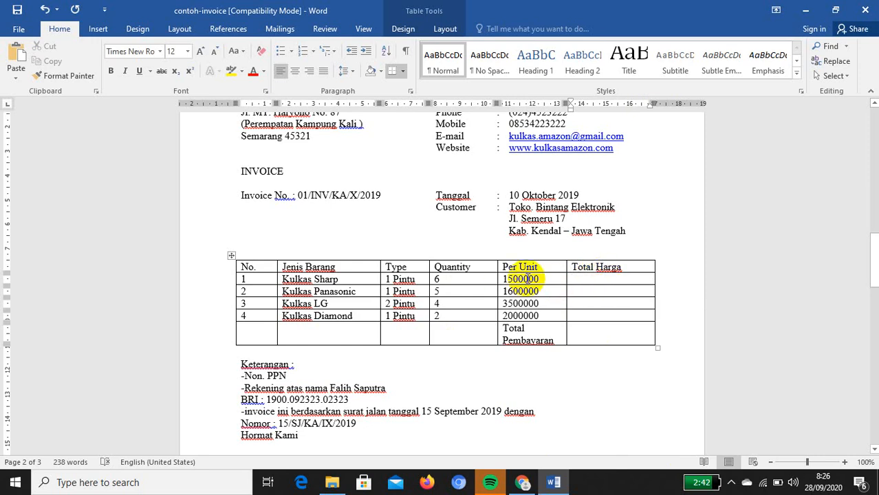
{"action": "left_click", "coordinate": [591, 281]}
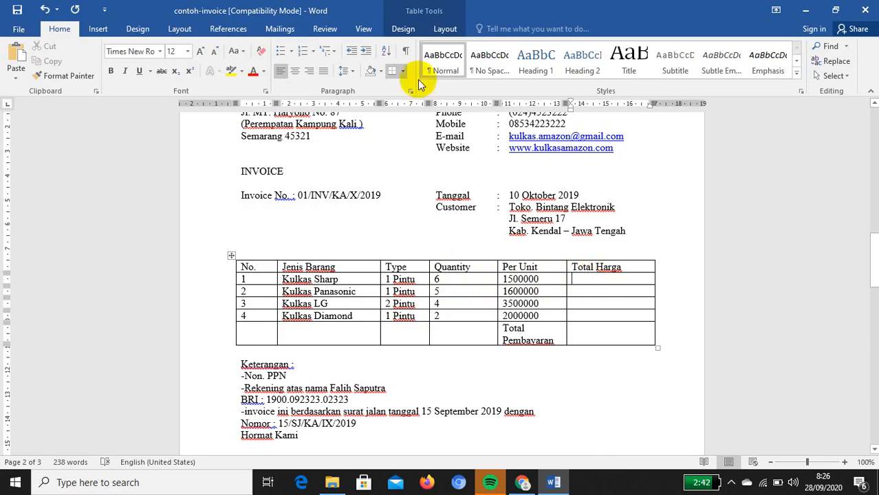
{"action": "left_click", "coordinate": [446, 28]}
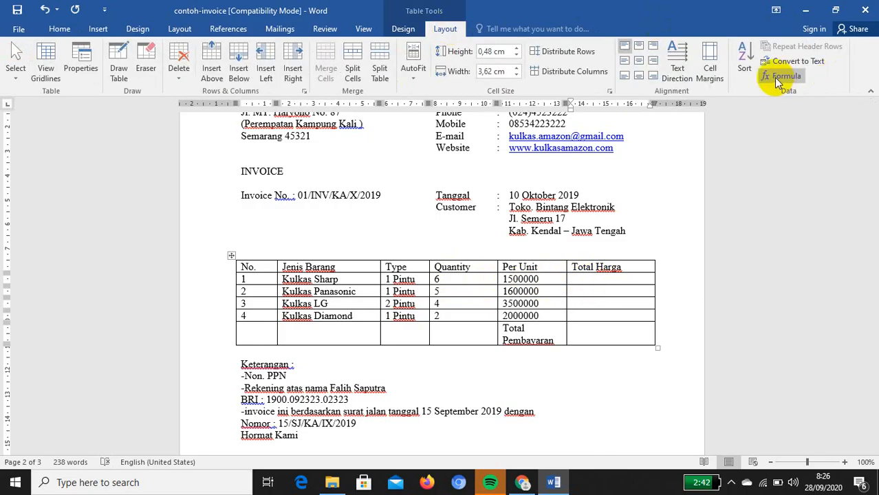
{"action": "left_click", "coordinate": [776, 77]}
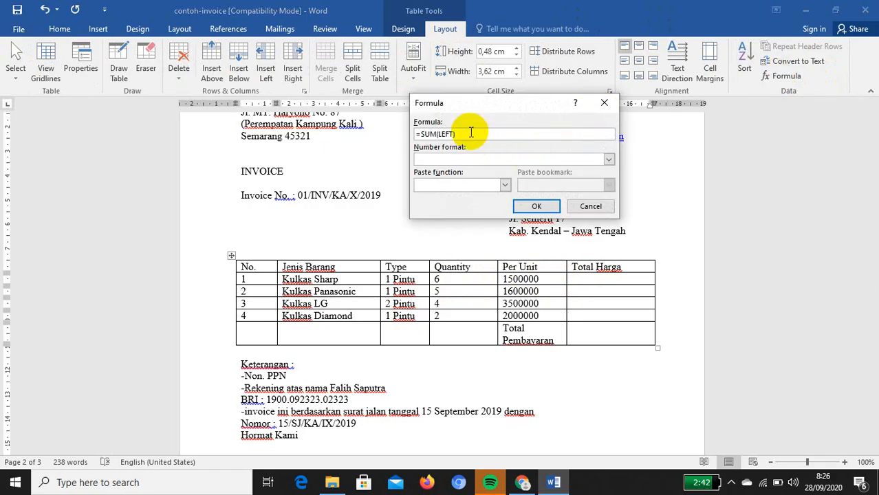
{"action": "left_click_drag", "start_coordinate": [472, 133], "coordinate": [420, 134]}
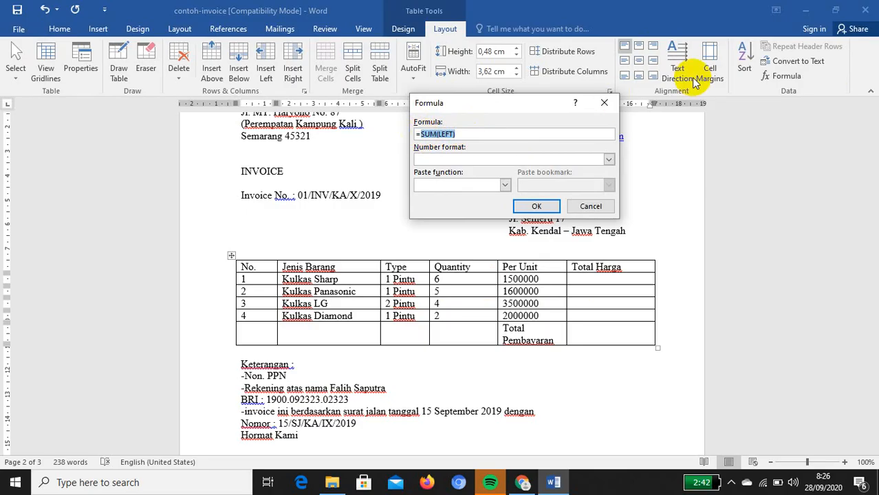
{"action": "type", "text": "product(left"}
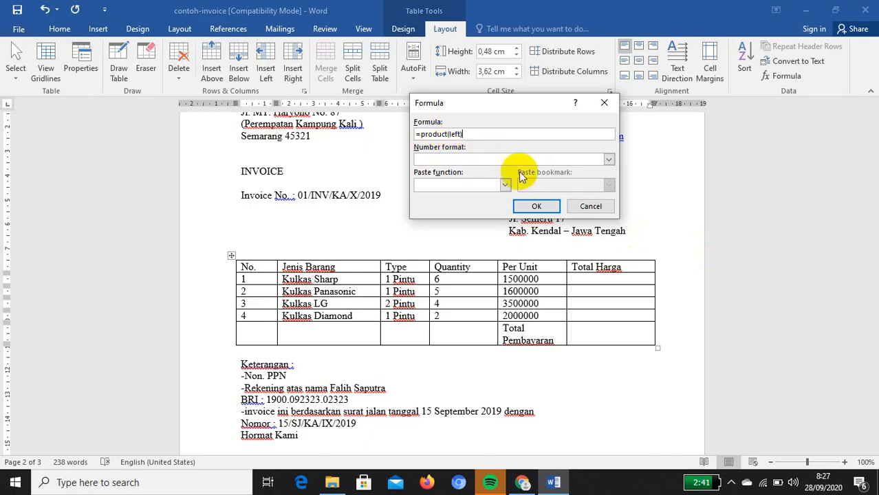
{"action": "left_click", "coordinate": [536, 207]}
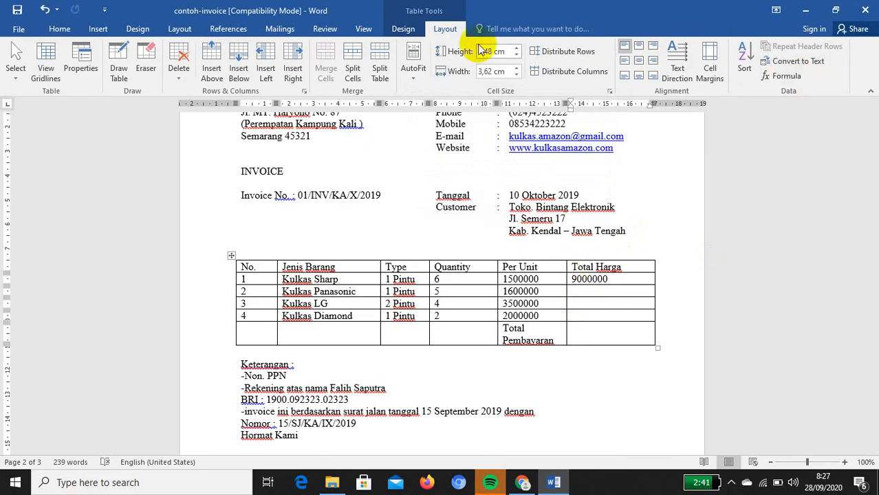
Enter the formula =d3*e3 in Kulkas Panasonic's Total Harga cell, giving 8000000
{"action": "left_click", "coordinate": [784, 76]}
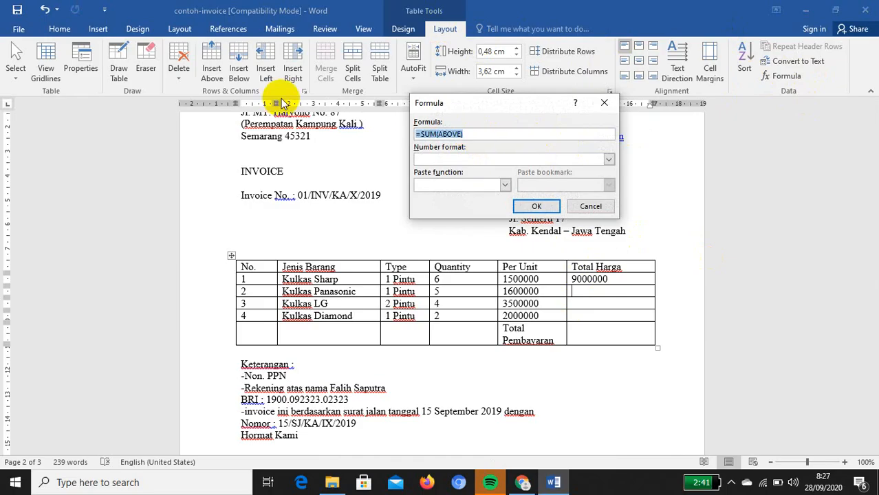
{"action": "type", "text": "="}
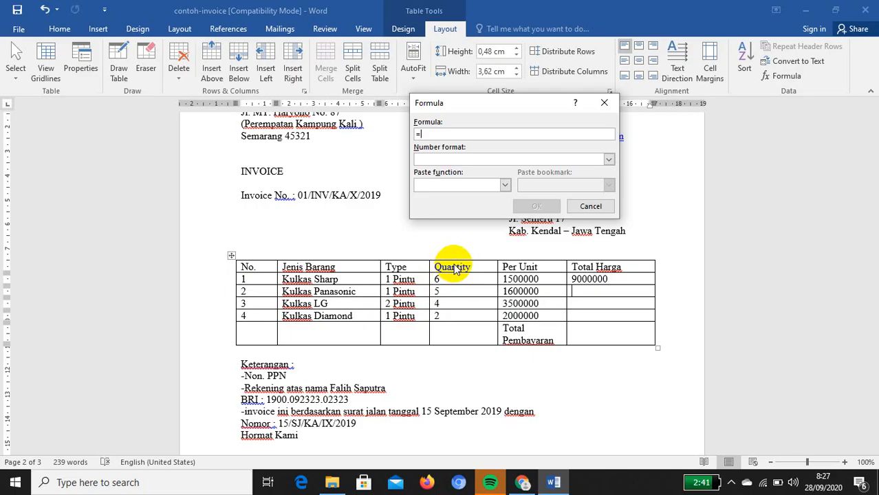
{"action": "type", "text": "d"}
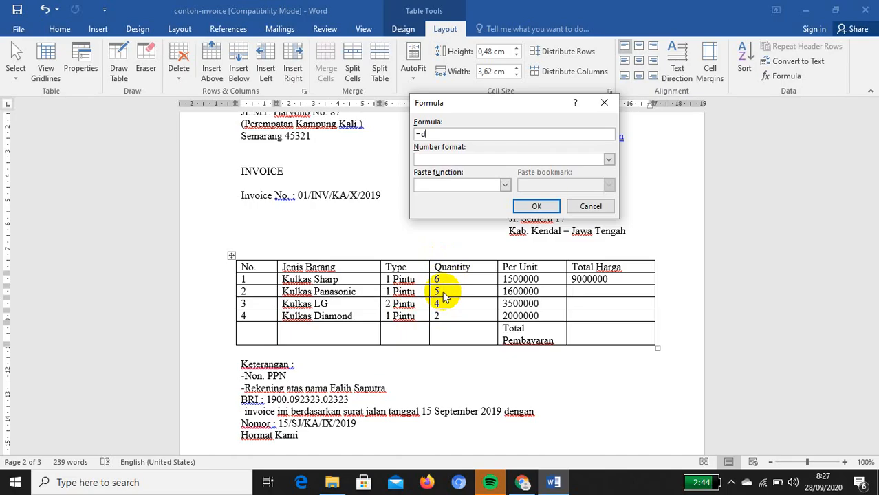
{"action": "type", "text": "3"}
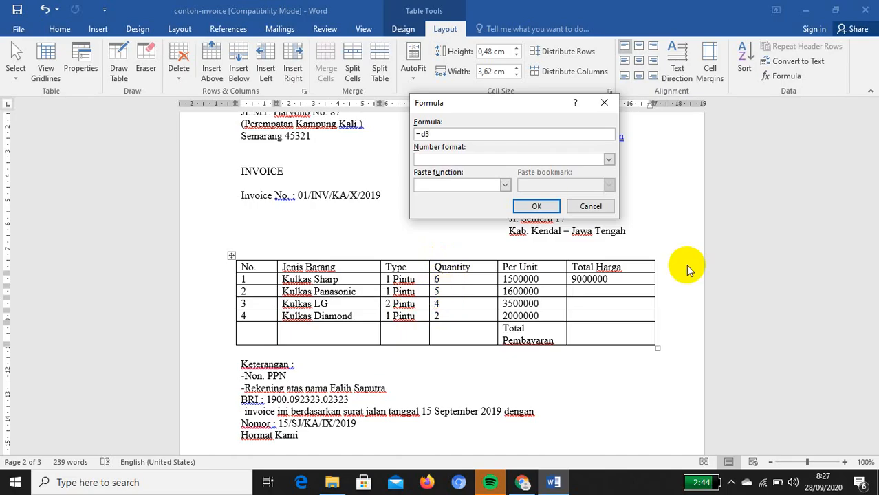
{"action": "type", "text": "*"}
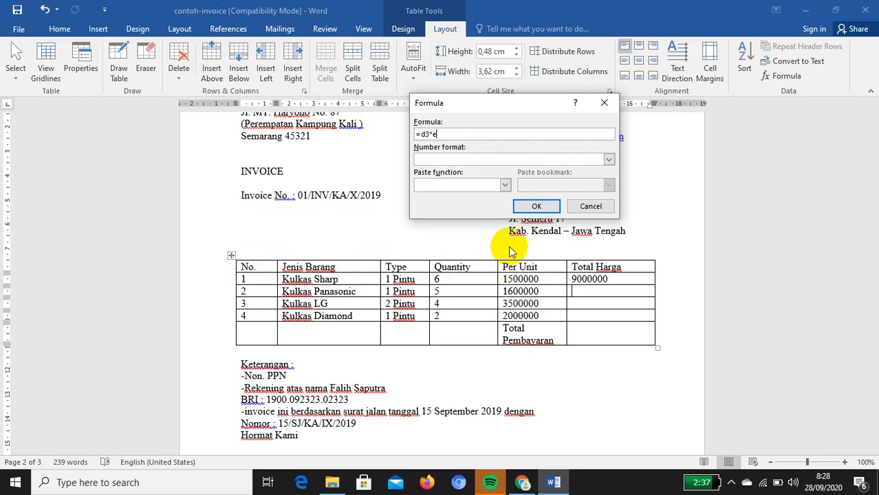
{"action": "type", "text": "e3"}
{"action": "left_click", "coordinate": [535, 206]}
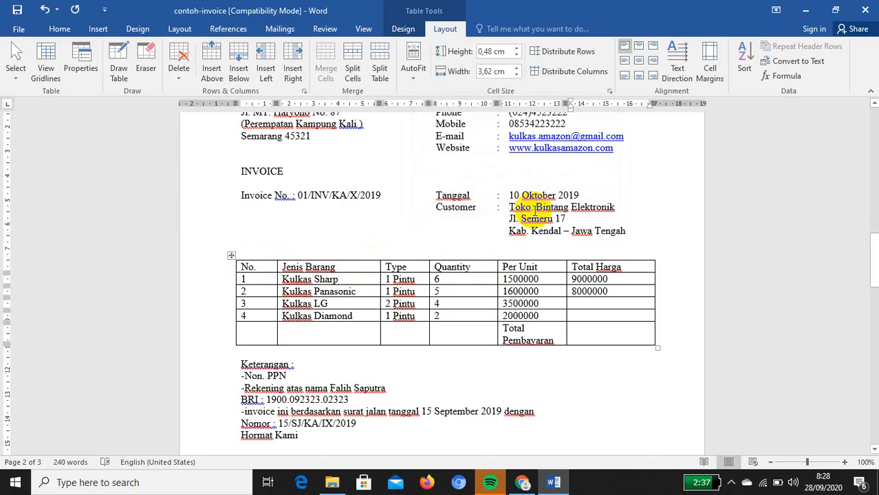
{"action": "left_click", "coordinate": [607, 304]}
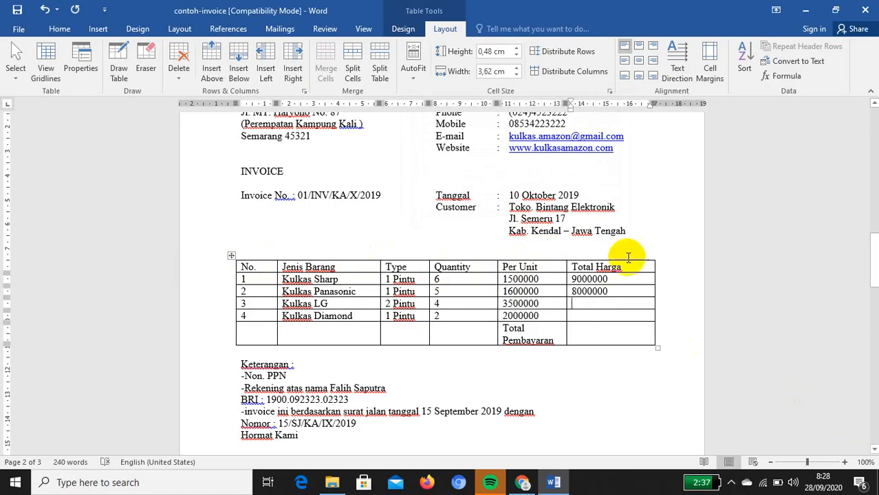
Fill Kulkas LG's Total Harga with the formula =d4*e4, giving 14000000
{"action": "left_click", "coordinate": [796, 81]}
{"action": "left_click_drag", "start_coordinate": [477, 134], "coordinate": [421, 135]}
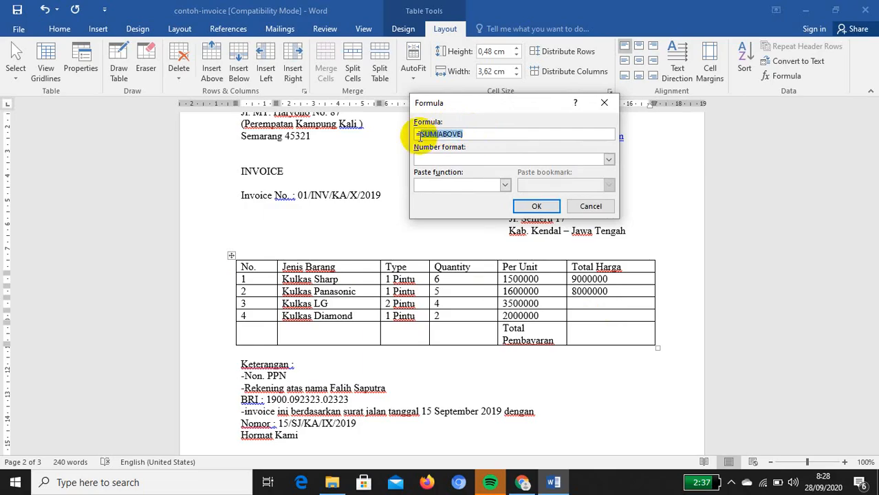
{"action": "type", "text": "d"}
{"action": "type", "text": "4*e4"}
{"action": "left_click", "coordinate": [537, 206]}
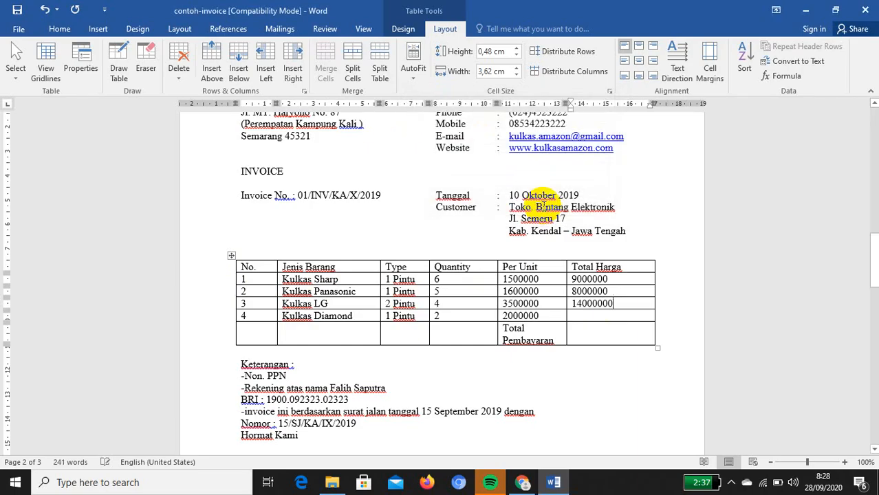
Fill Kulkas Diamond's Total Harga with =product(left), giving 4000000
{"action": "left_click", "coordinate": [632, 316]}
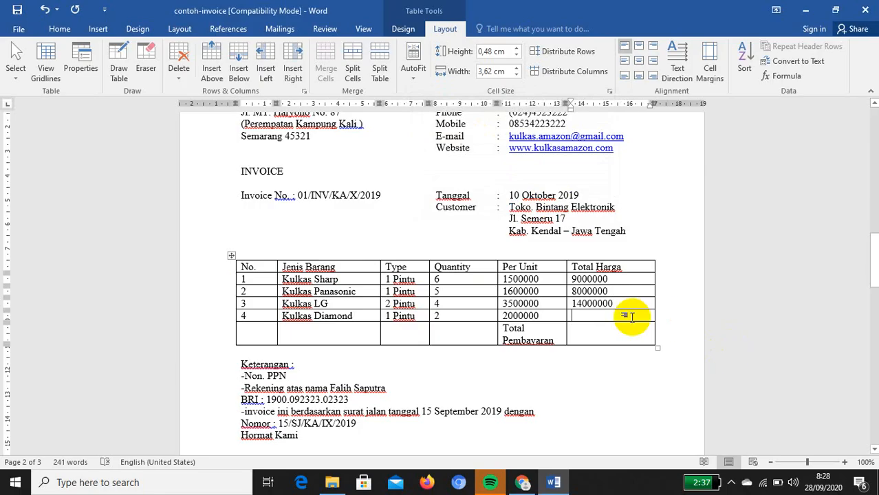
{"action": "left_click", "coordinate": [785, 76]}
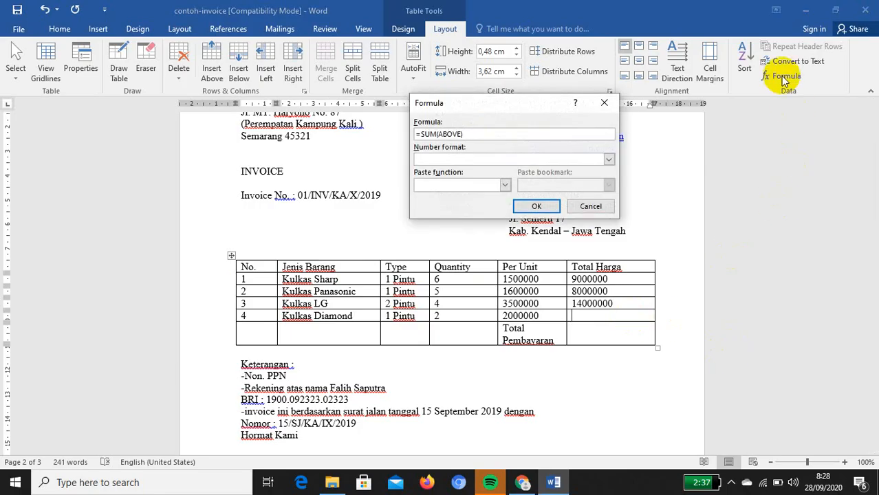
{"action": "left_click_drag", "start_coordinate": [465, 134], "coordinate": [420, 133]}
{"action": "type", "text": "product("}
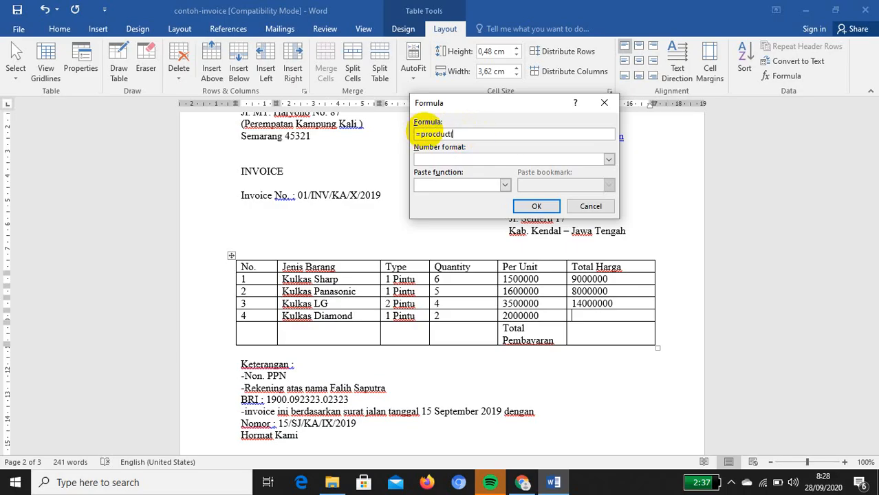
{"action": "key", "text": "BackSpace"}
{"action": "key", "text": "BackSpace"}
{"action": "key", "text": "BackSpace"}
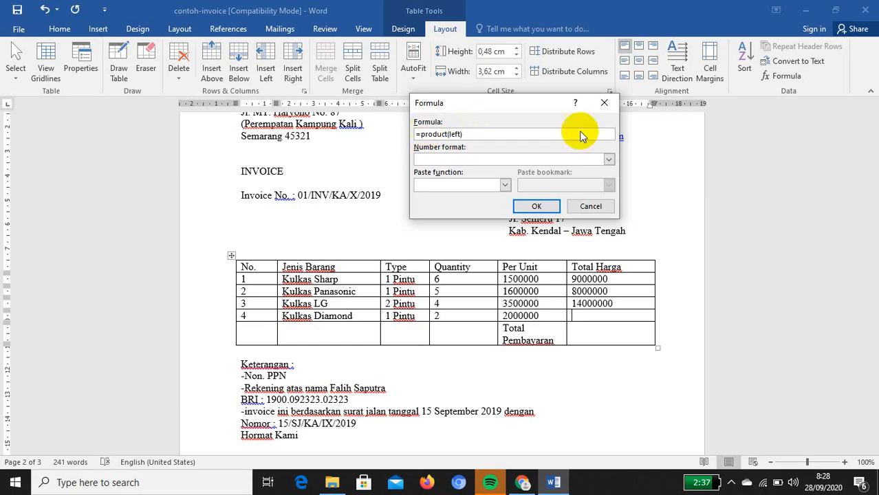
{"action": "left_click", "coordinate": [538, 205]}
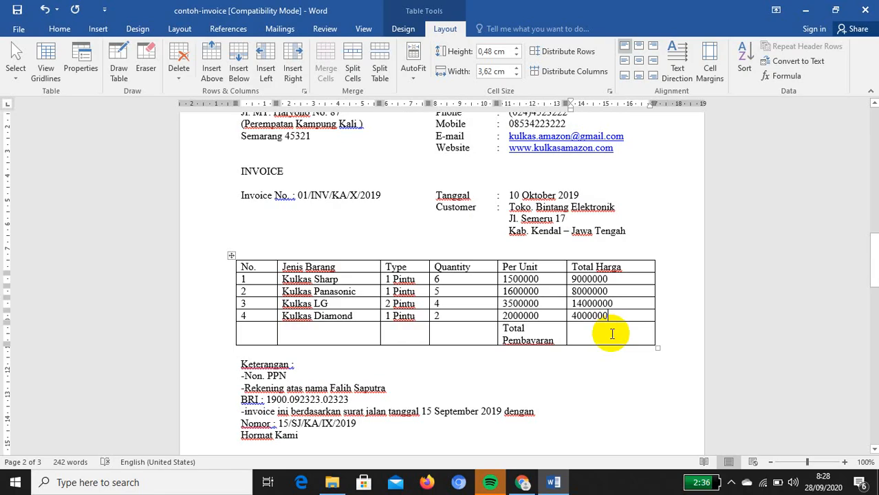
{"action": "left_click", "coordinate": [612, 334]}
Total the Total Harga column with =SUM(ABOVE) in the Total Pembayaran cell, showing 35000000
{"action": "left_click", "coordinate": [778, 75]}
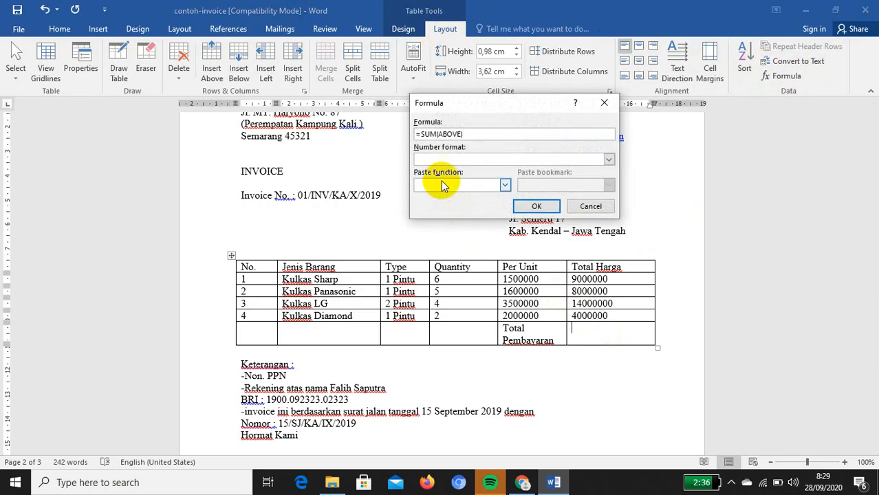
{"action": "left_click_drag", "start_coordinate": [468, 134], "coordinate": [346, 122]}
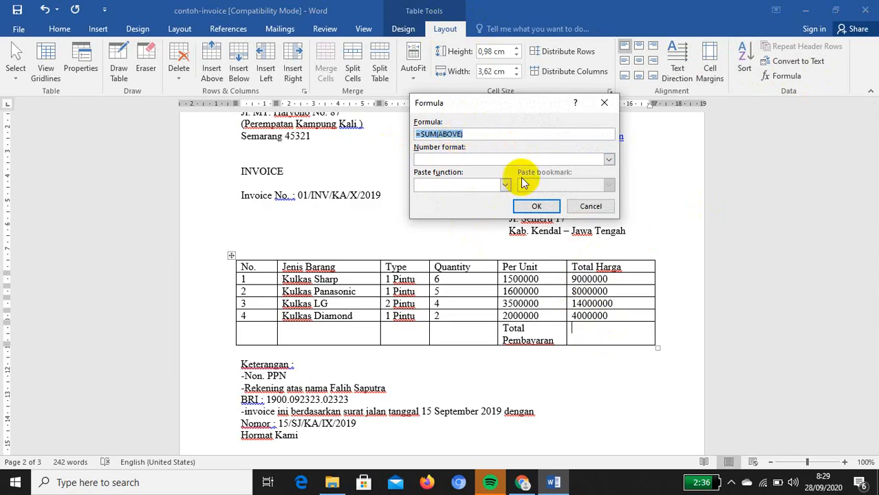
{"action": "left_click", "coordinate": [537, 207]}
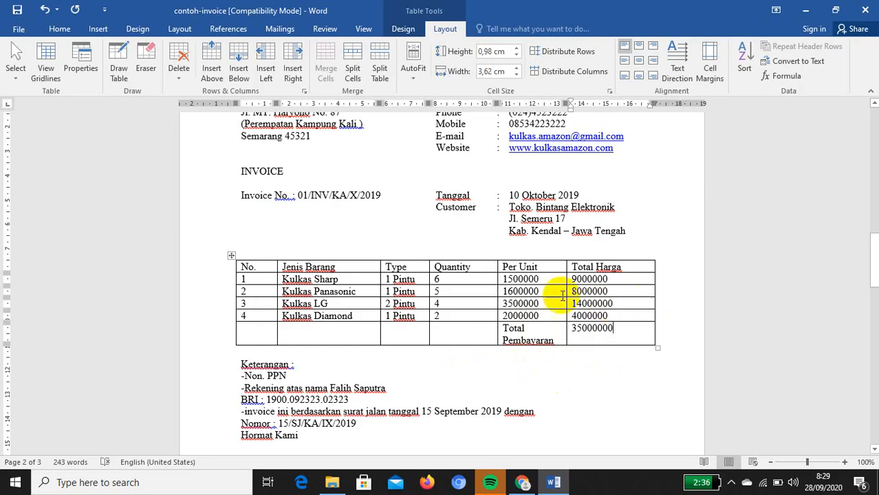
{"action": "scroll", "coordinate": [535, 294], "scroll_direction": "up", "scroll_amount": 3}
{"action": "scroll", "coordinate": [536, 290], "scroll_direction": "up", "scroll_amount": 5}
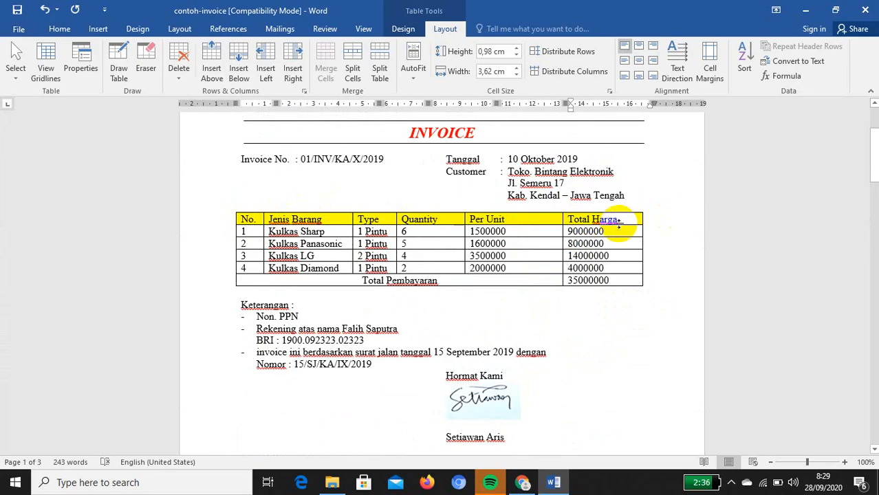
{"action": "scroll", "coordinate": [547, 258], "scroll_direction": "down", "scroll_amount": 15}
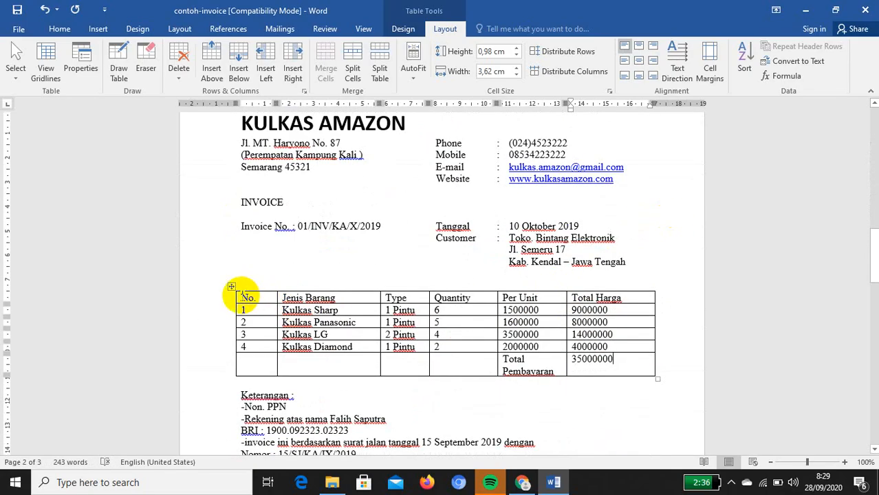
{"action": "left_click_drag", "start_coordinate": [238, 297], "coordinate": [632, 296]}
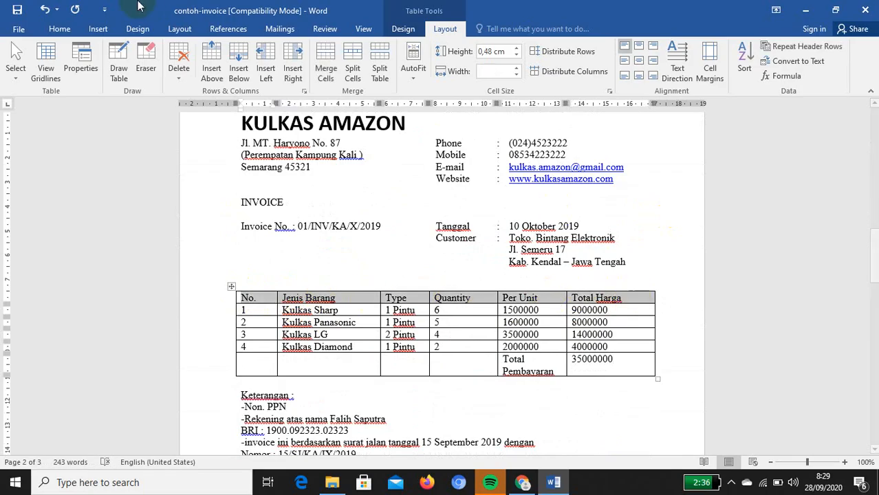
Bold the header row labels, No. through Total Harga, and search the ribbon for shading
{"action": "left_click", "coordinate": [60, 29]}
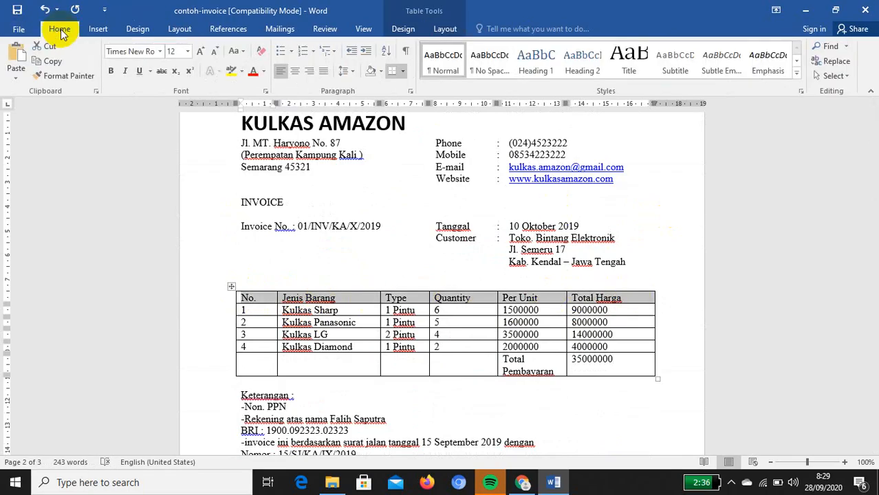
{"action": "left_click", "coordinate": [113, 71]}
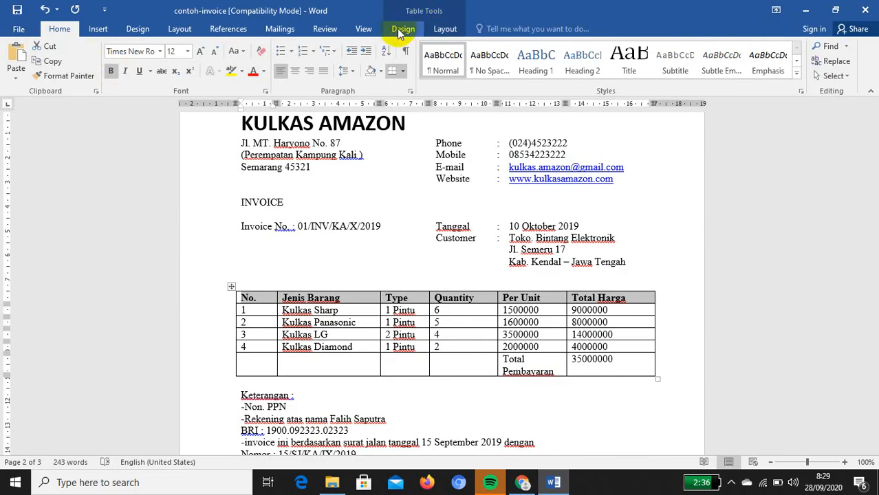
{"action": "left_click", "coordinate": [363, 28]}
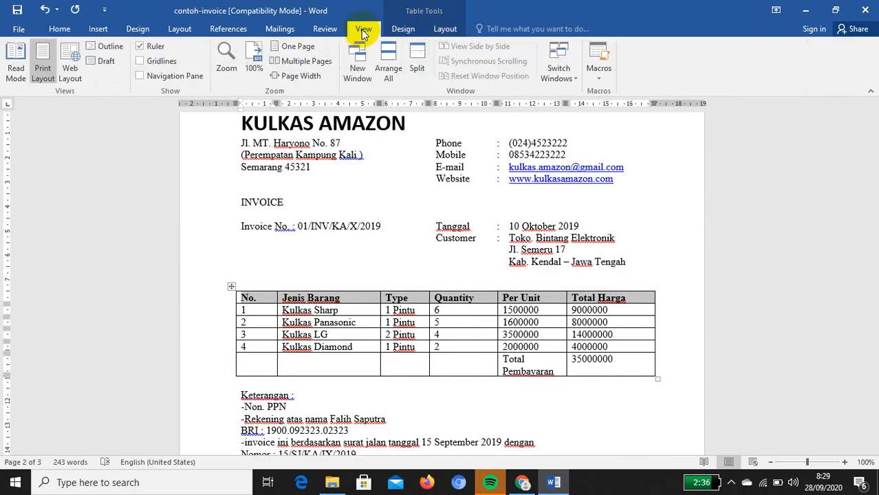
{"action": "left_click", "coordinate": [451, 30]}
{"action": "left_click", "coordinate": [403, 29]}
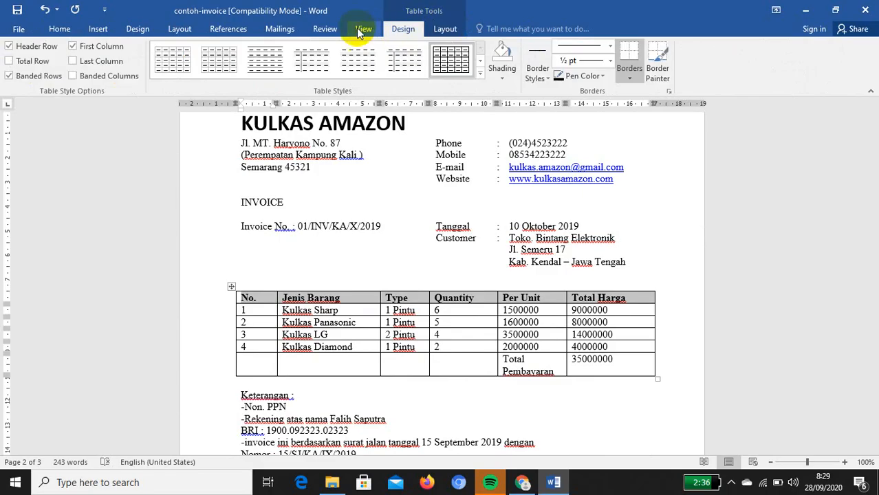
{"action": "left_click", "coordinate": [364, 29]}
{"action": "left_click", "coordinate": [324, 29]}
{"action": "left_click", "coordinate": [279, 29]}
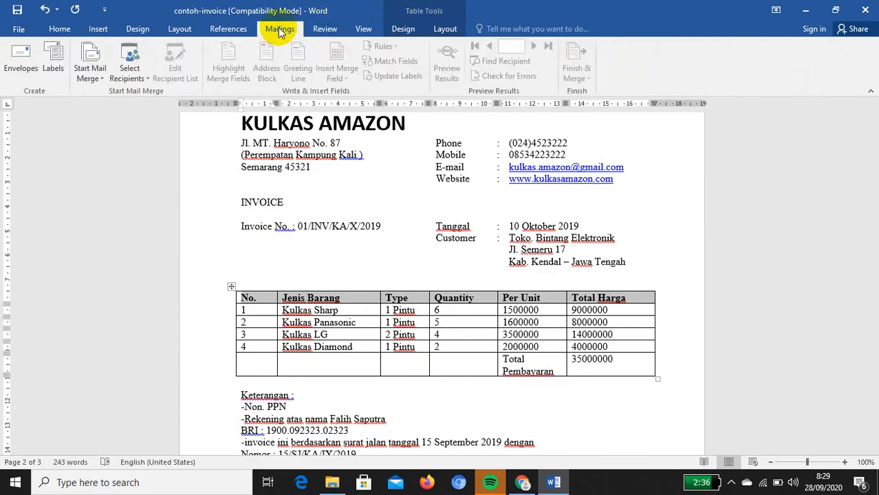
{"action": "left_click", "coordinate": [227, 29]}
{"action": "left_click", "coordinate": [178, 30]}
{"action": "left_click", "coordinate": [137, 30]}
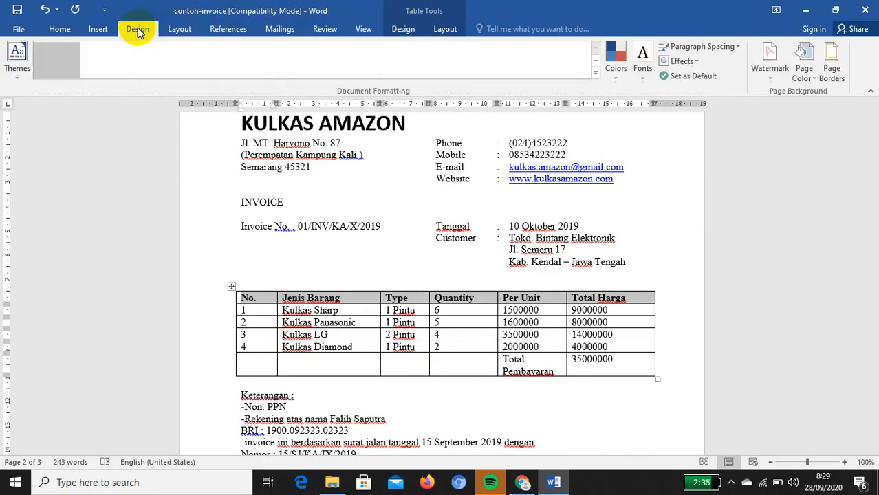
{"action": "left_click", "coordinate": [90, 30]}
{"action": "left_click", "coordinate": [60, 30]}
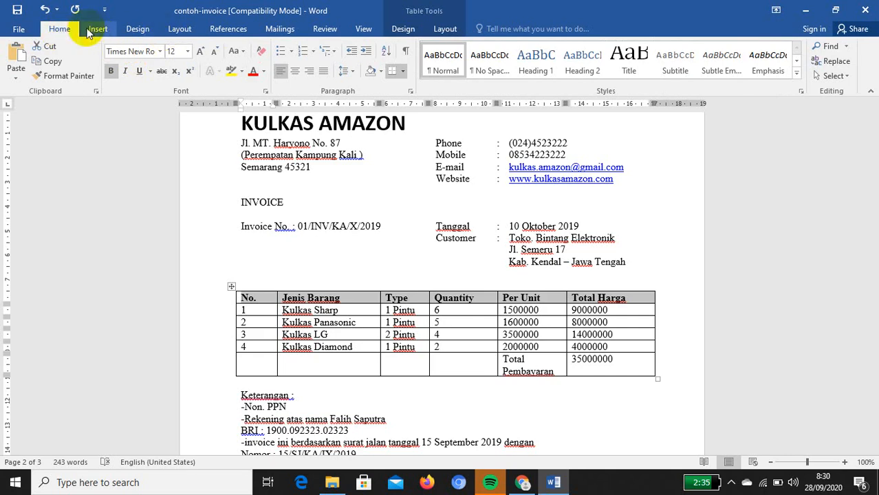
Apply yellow shading to the table header row from the Shading palette
{"action": "left_click", "coordinate": [382, 72]}
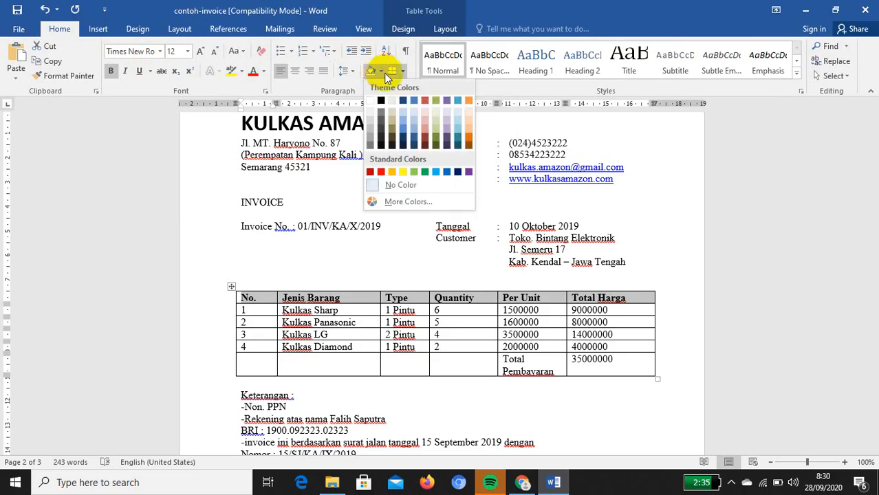
{"action": "left_click", "coordinate": [402, 171]}
{"action": "left_click", "coordinate": [509, 385]}
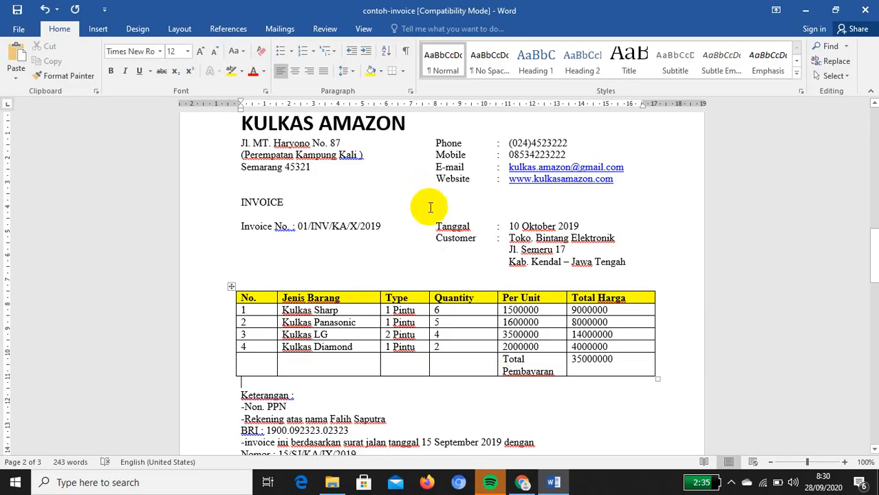
{"action": "left_click_drag", "start_coordinate": [239, 297], "coordinate": [645, 301]}
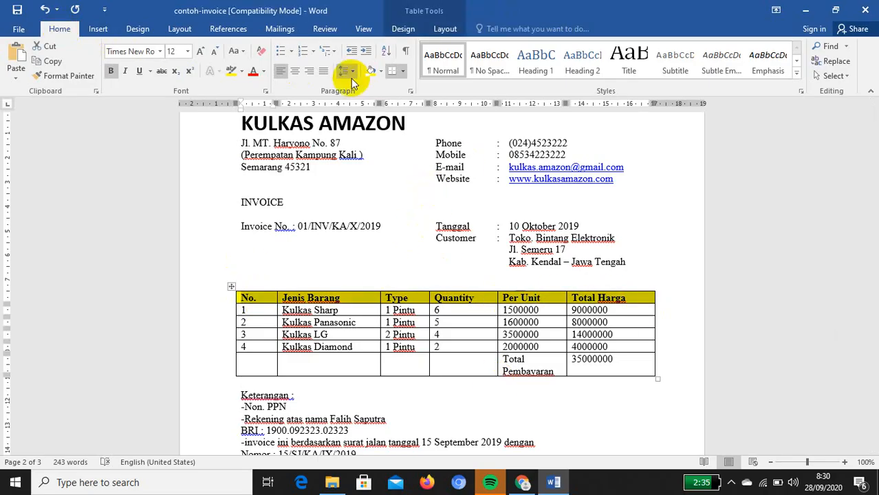
{"action": "left_click", "coordinate": [380, 71]}
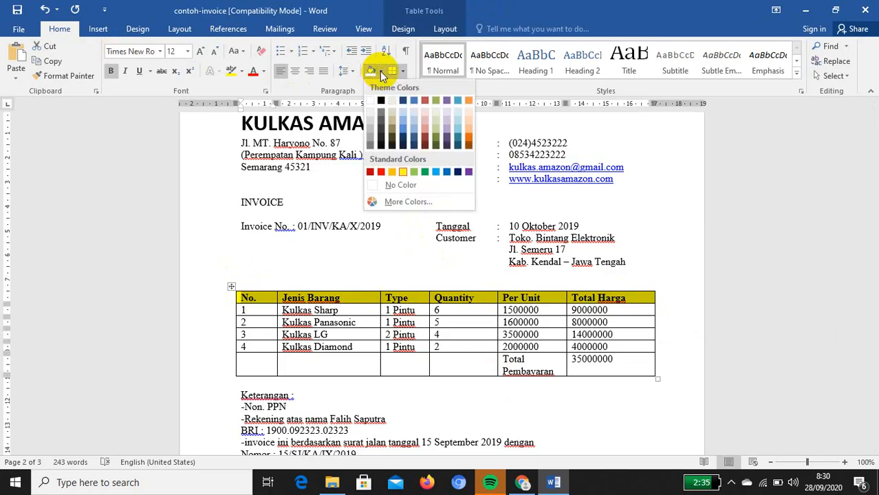
{"action": "left_click", "coordinate": [405, 172]}
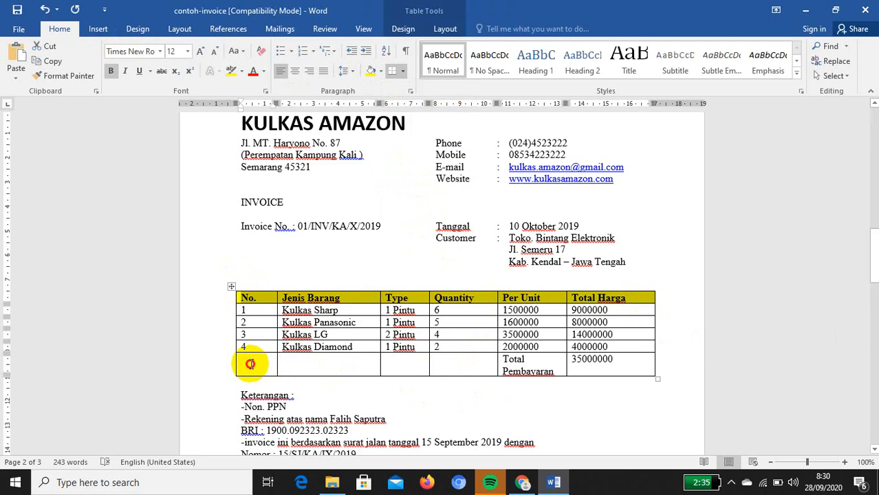
Merge the bottom row's cells left of 35000000 and centre the Total Pembayaran label
{"action": "left_click_drag", "start_coordinate": [251, 364], "coordinate": [526, 361]}
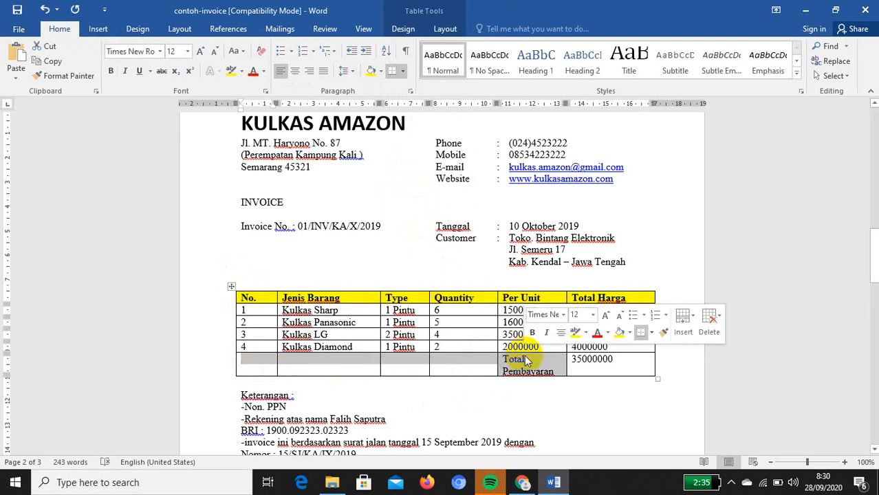
{"action": "scroll", "coordinate": [590, 250], "scroll_direction": "up", "scroll_amount": 10}
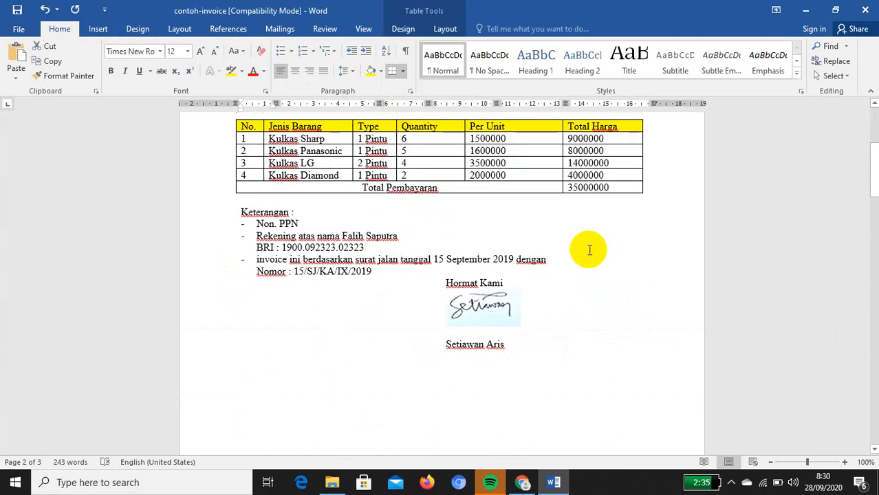
{"action": "scroll", "coordinate": [599, 358], "scroll_direction": "up", "scroll_amount": 10}
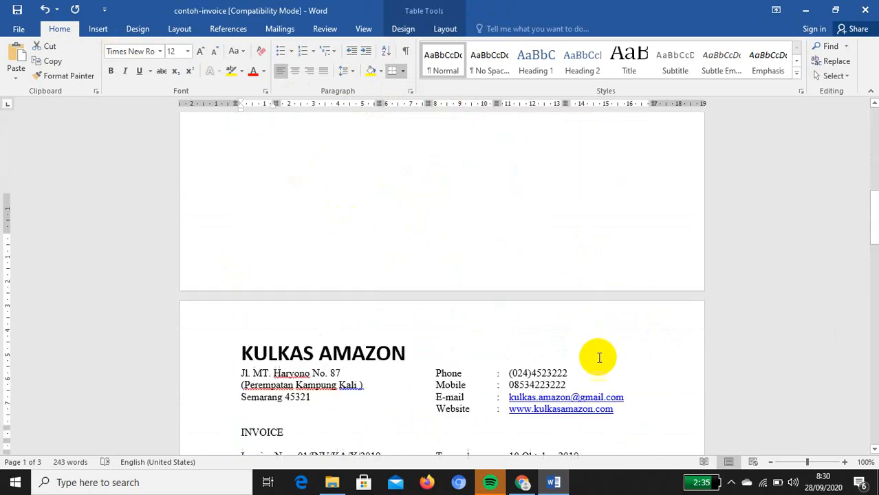
{"action": "scroll", "coordinate": [599, 358], "scroll_direction": "down", "scroll_amount": 8}
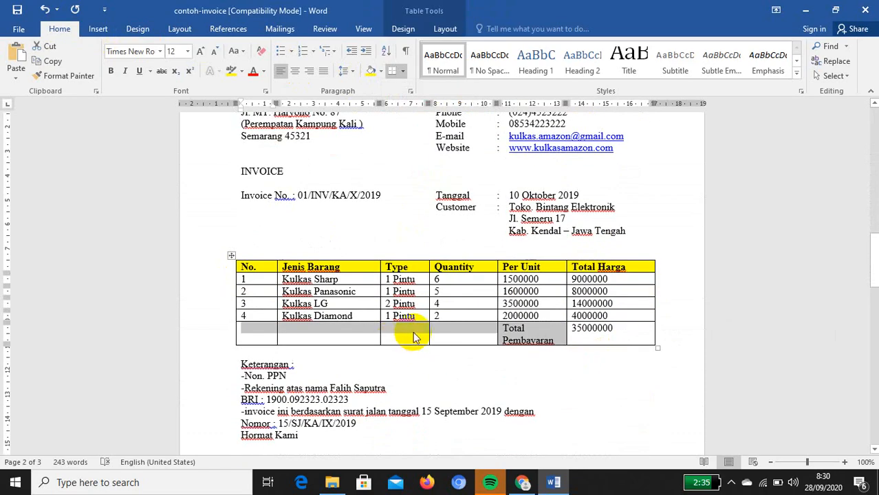
{"action": "left_click_drag", "start_coordinate": [248, 337], "coordinate": [463, 326]}
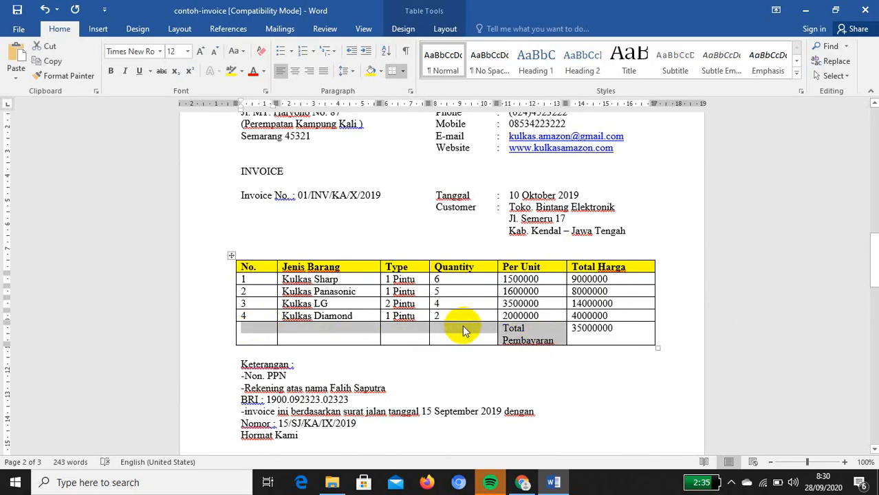
{"action": "right_click", "coordinate": [463, 327]}
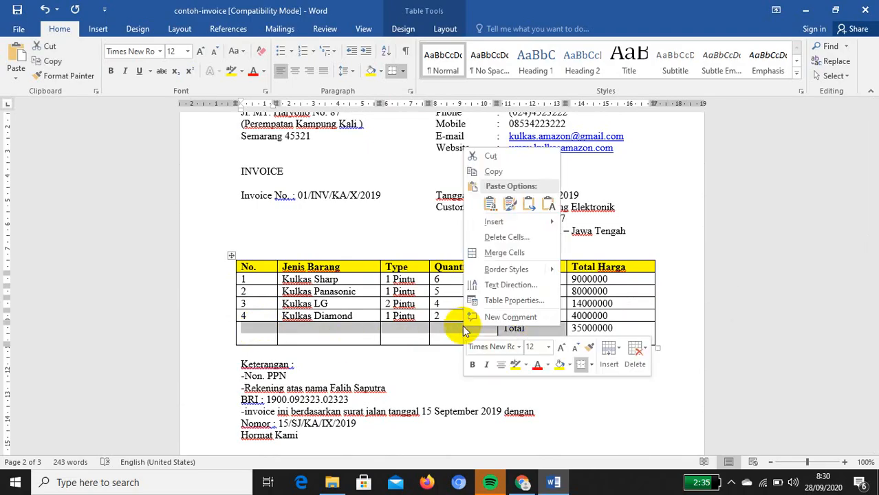
{"action": "left_click", "coordinate": [502, 253]}
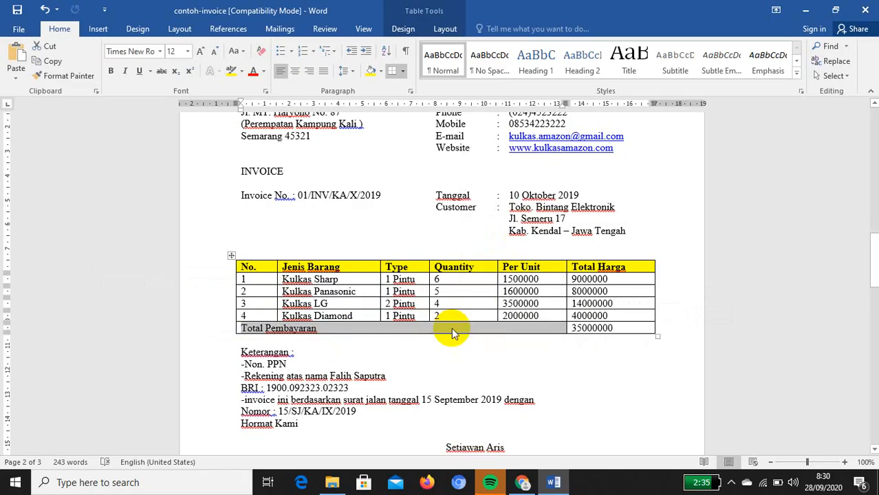
{"action": "left_click", "coordinate": [296, 71]}
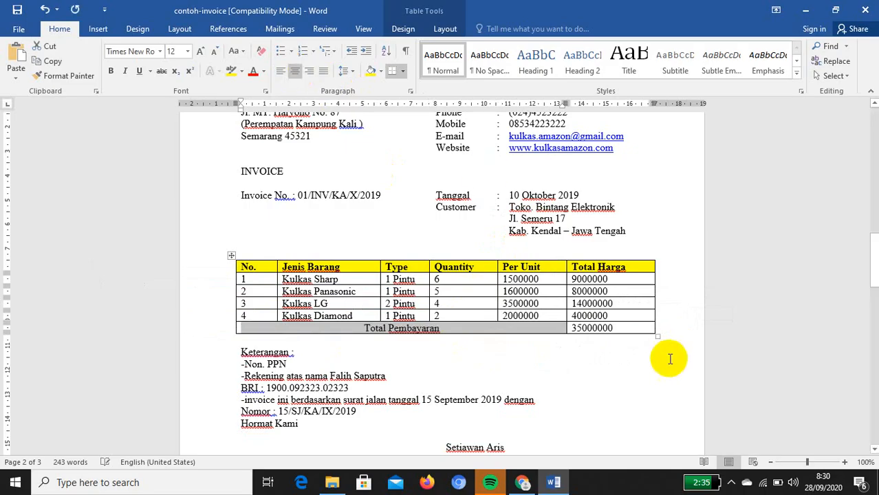
{"action": "left_click", "coordinate": [586, 373]}
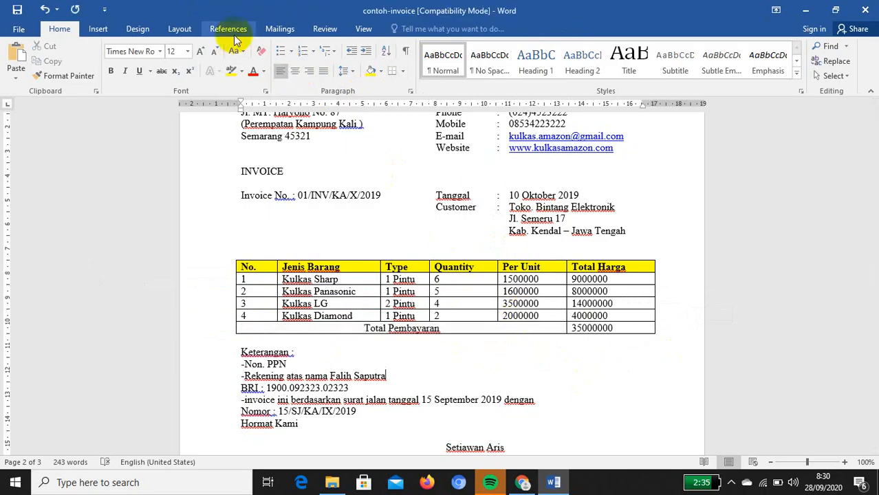
Save the invoice and select the Keterangan notes below the table
{"action": "left_click", "coordinate": [17, 9]}
{"action": "scroll", "coordinate": [330, 392], "scroll_direction": "down", "scroll_amount": 2}
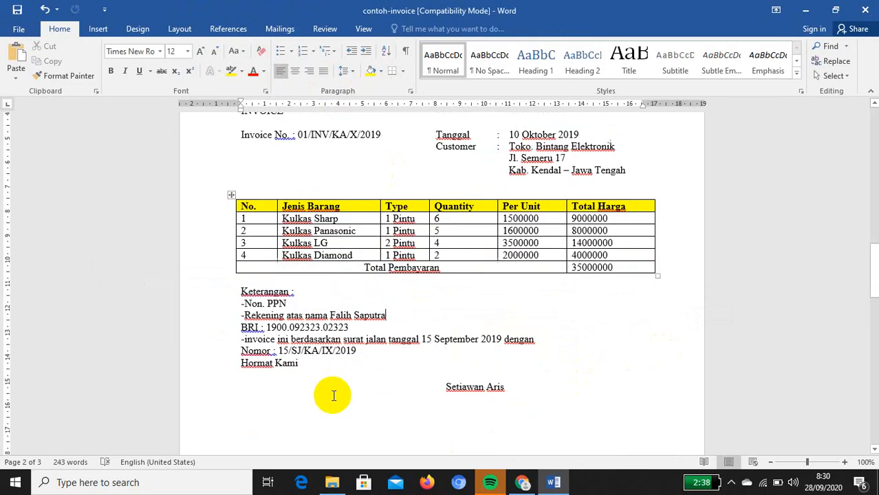
{"action": "left_click_drag", "start_coordinate": [234, 301], "coordinate": [371, 355]}
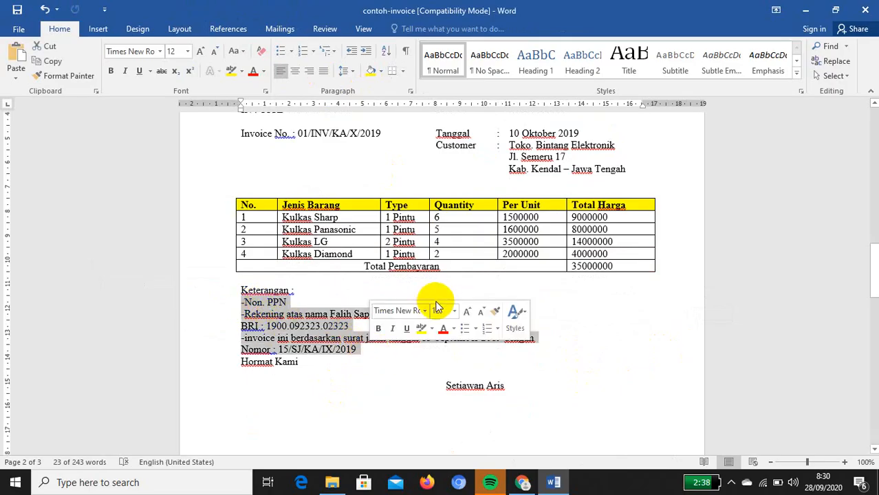
{"action": "scroll", "coordinate": [437, 300], "scroll_direction": "up", "scroll_amount": 1}
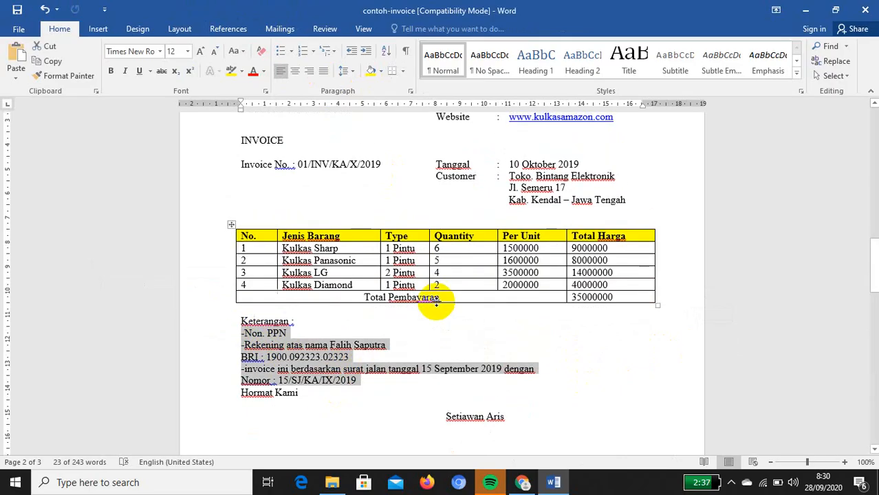
Set a left tab stop and align the Non. PPN, Rekening, BRI and invoice note text at it
{"action": "left_click", "coordinate": [257, 105]}
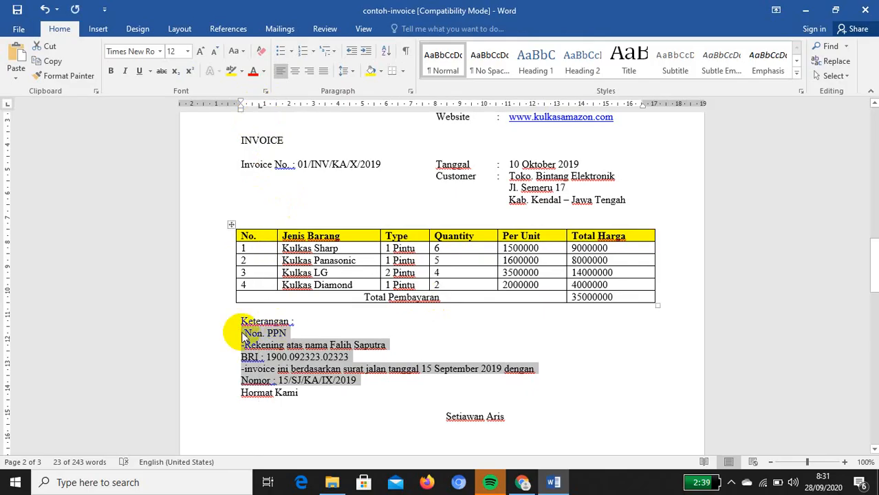
{"action": "left_click", "coordinate": [244, 333]}
{"action": "key", "text": "Tab"}
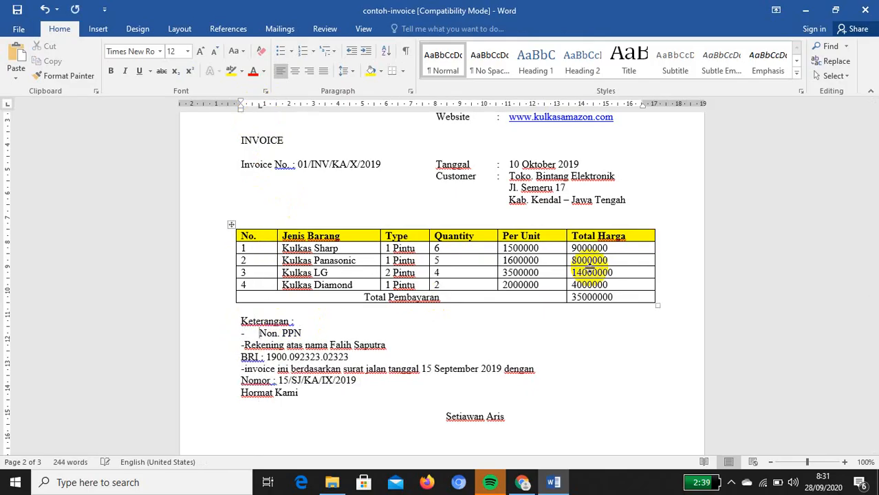
{"action": "key", "text": "Tab"}
{"action": "key", "text": "Down"}
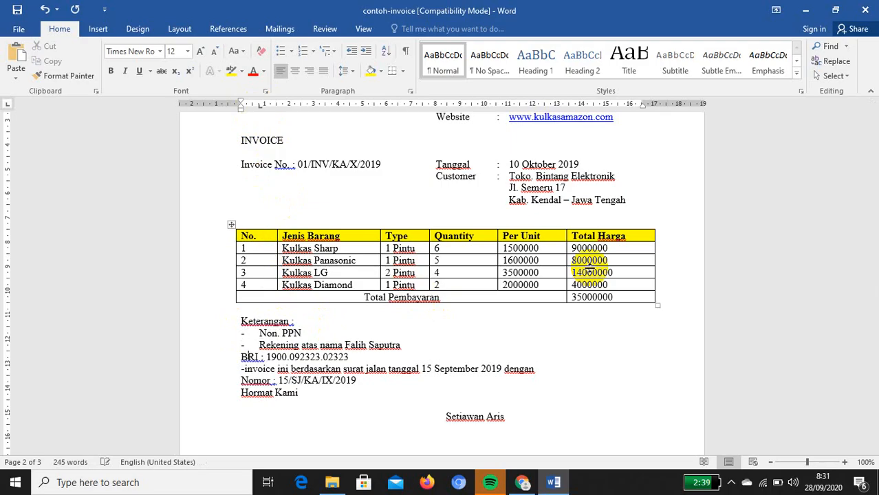
{"action": "key", "text": "Tab"}
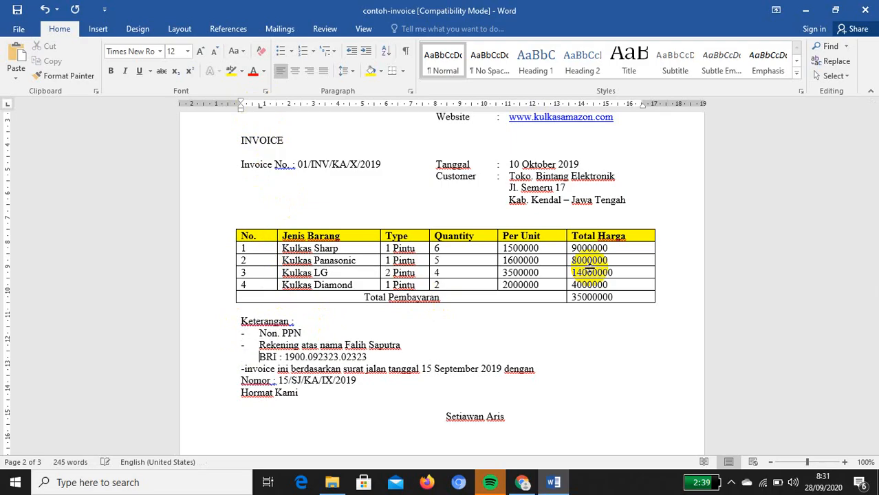
{"action": "key", "text": "Tab"}
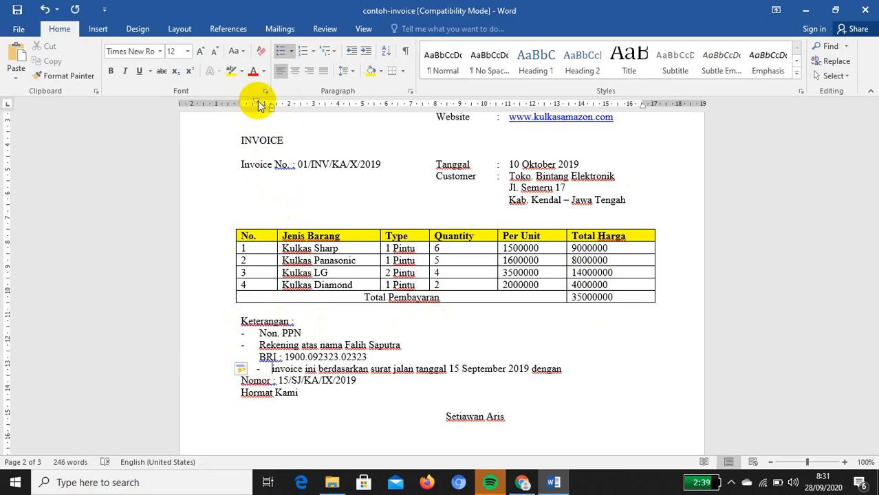
{"action": "mouse_move", "coordinate": [255, 101]}
{"action": "left_mouse_down"}
{"action": "mouse_move", "coordinate": [232, 102]}
{"action": "mouse_move", "coordinate": [245, 108]}
{"action": "mouse_move", "coordinate": [235, 108]}
{"action": "left_mouse_up"}
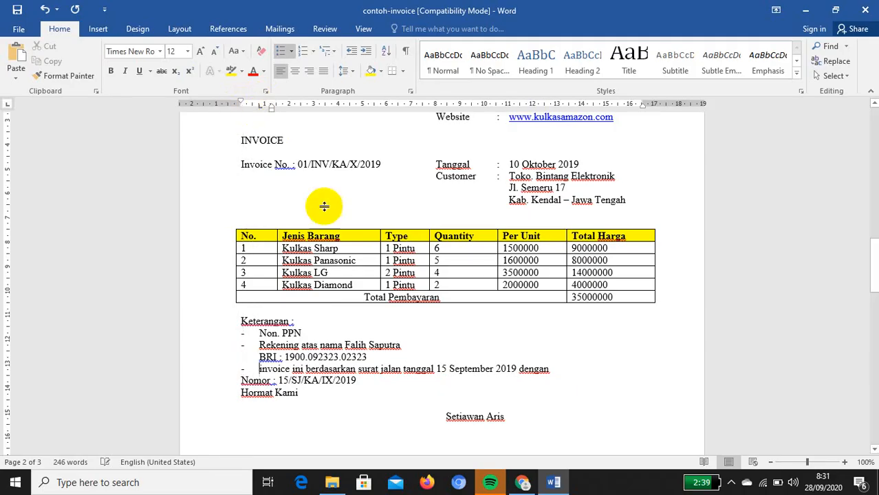
Indent the Nomor line, left-align the signer's name and add a blank line above Hormat Kami
{"action": "left_click", "coordinate": [236, 382]}
{"action": "key", "text": "Tab"}
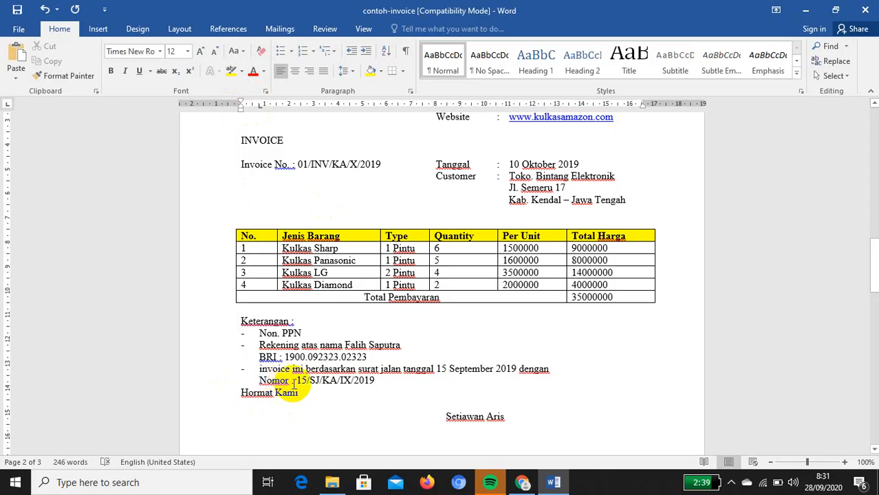
{"action": "left_click", "coordinate": [437, 417]}
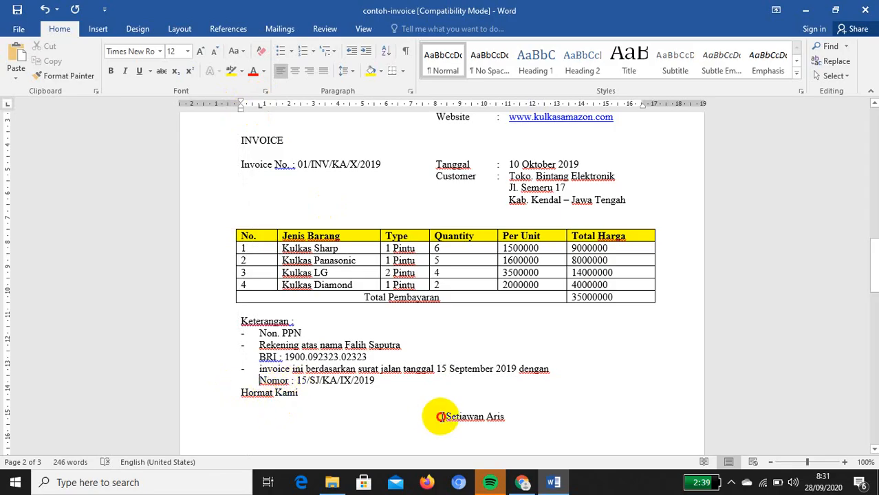
{"action": "key", "text": "BackSpace"}
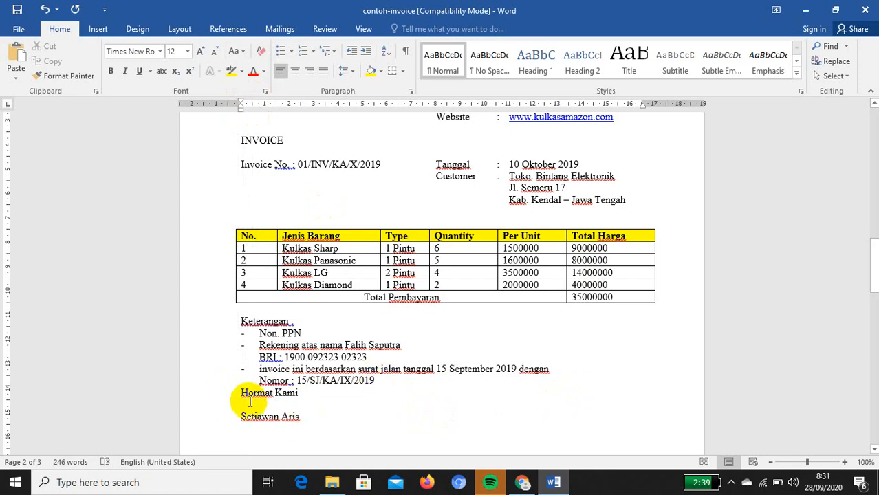
{"action": "scroll", "coordinate": [250, 404], "scroll_direction": "down", "scroll_amount": 2}
{"action": "left_click", "coordinate": [240, 333]}
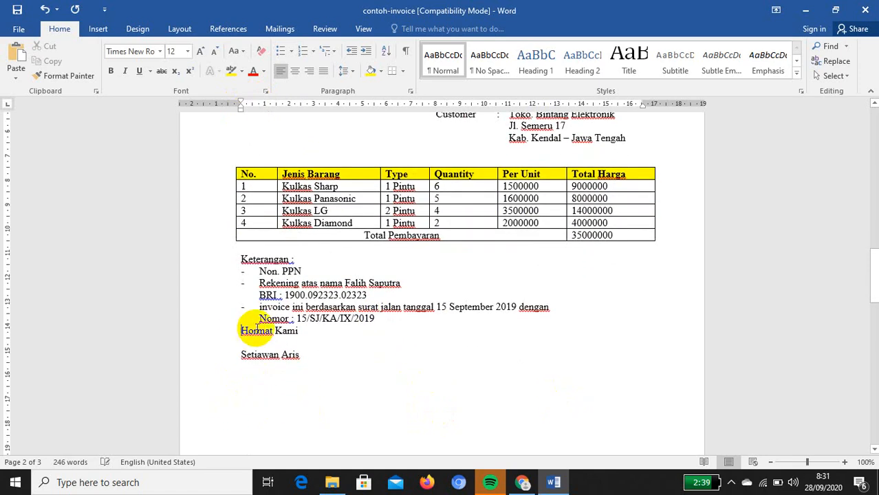
{"action": "key", "text": "Return"}
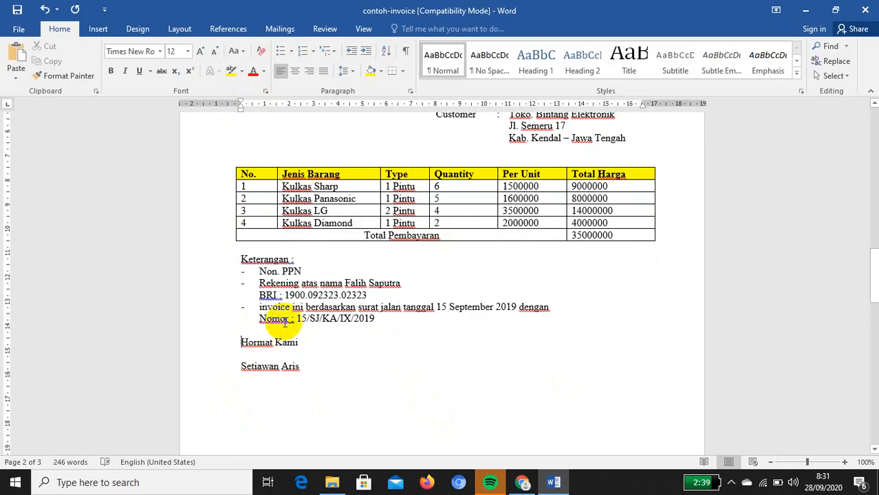
Indent Hormat Kami and the signer's name to the right, with blank lines for a signature
{"action": "left_click_drag", "start_coordinate": [240, 342], "coordinate": [305, 371]}
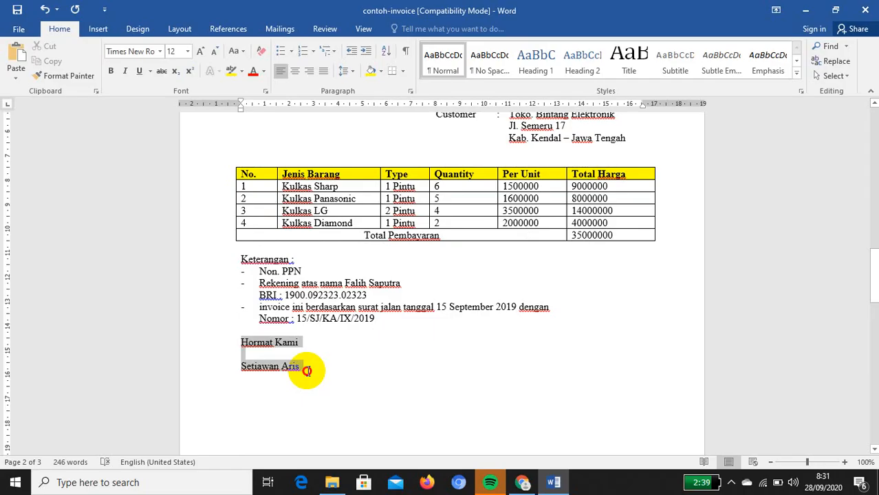
{"action": "left_click_drag", "start_coordinate": [307, 371], "coordinate": [304, 373]}
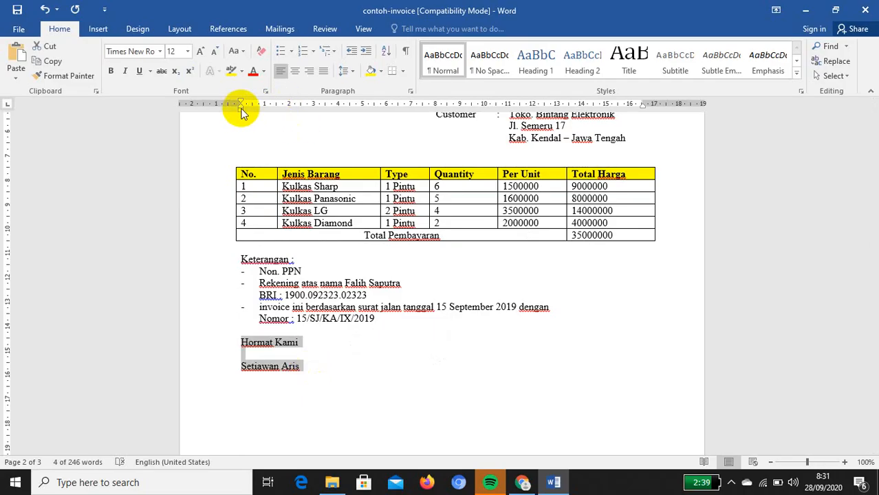
{"action": "mouse_move", "coordinate": [240, 110]}
{"action": "left_mouse_down"}
{"action": "mouse_move", "coordinate": [447, 153]}
{"action": "mouse_move", "coordinate": [436, 163]}
{"action": "mouse_move", "coordinate": [459, 168]}
{"action": "left_mouse_up"}
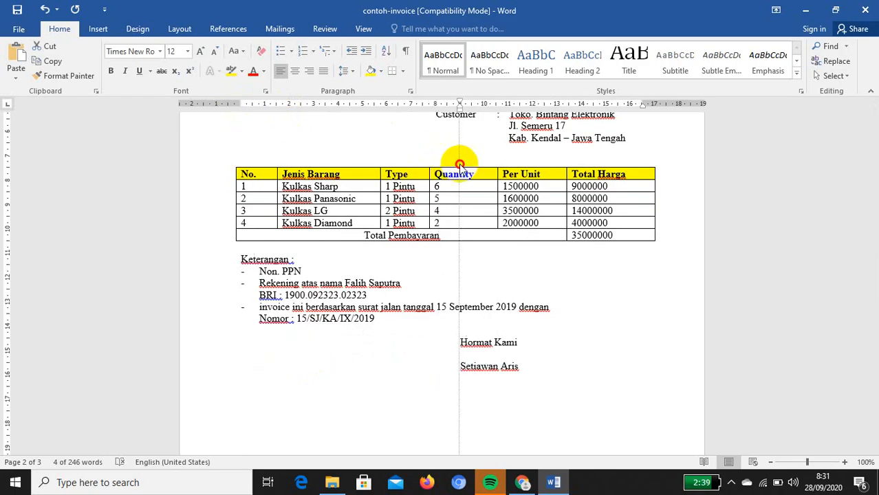
{"action": "left_click", "coordinate": [521, 353]}
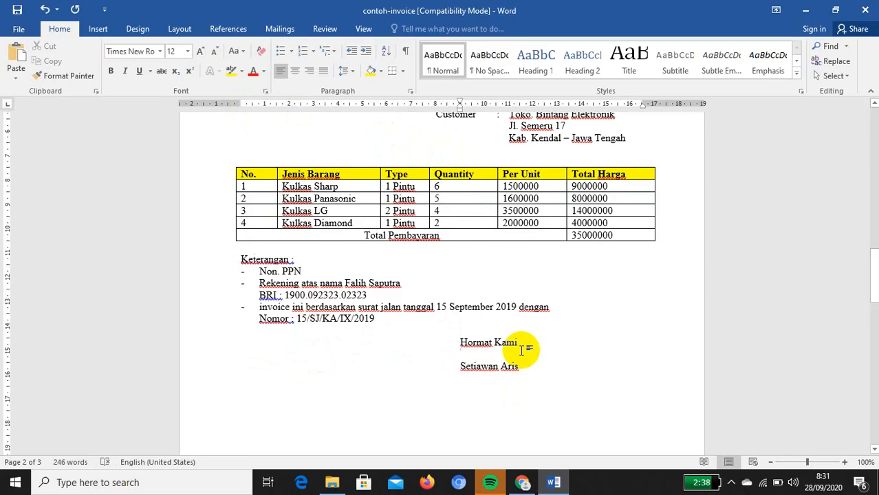
{"action": "key", "text": "Return"}
{"action": "key", "text": "Return"}
{"action": "key", "text": "Return"}
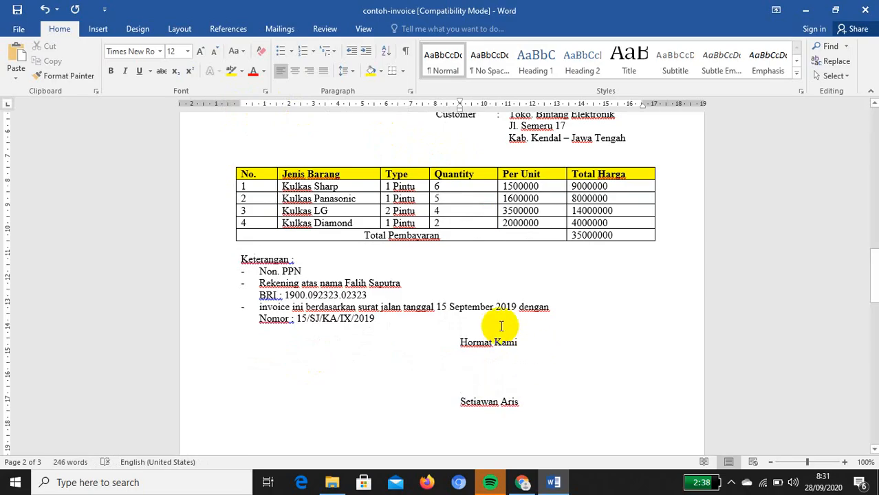
Save the document, dismissing the Save As prompt
{"action": "left_click", "coordinate": [17, 9]}
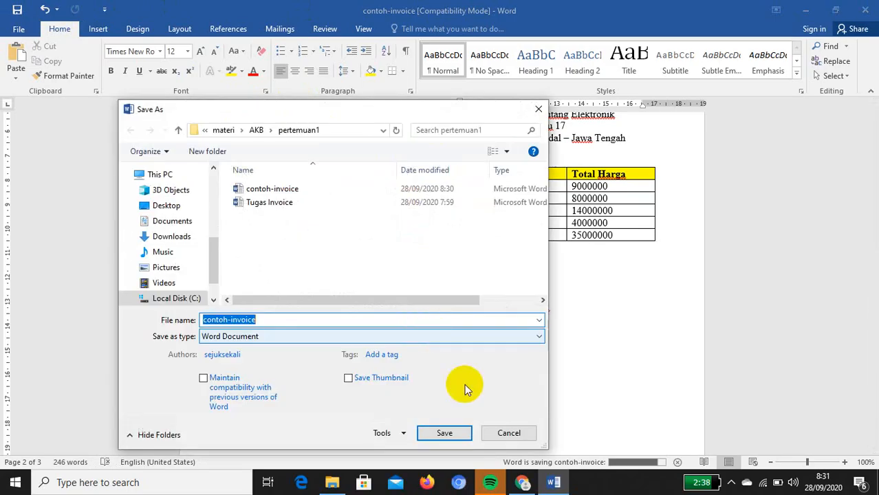
{"action": "left_click", "coordinate": [508, 433]}
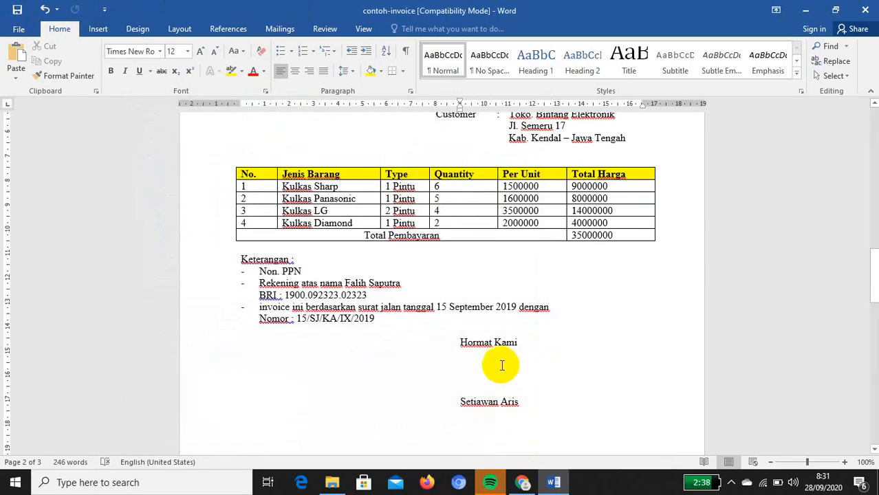
{"action": "left_click", "coordinate": [499, 365]}
Add another blank line before the signer's name and locate the signature photo
{"action": "key", "text": "Return"}
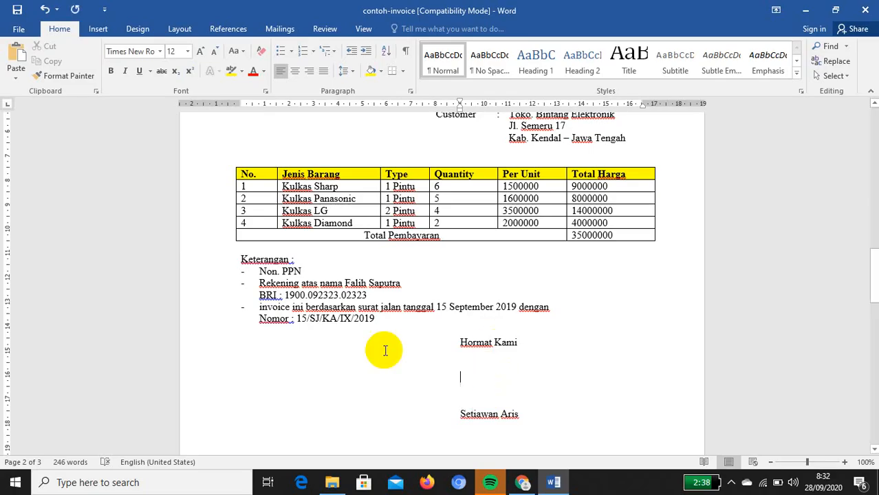
{"action": "scroll", "coordinate": [382, 371], "scroll_direction": "down", "scroll_amount": 10}
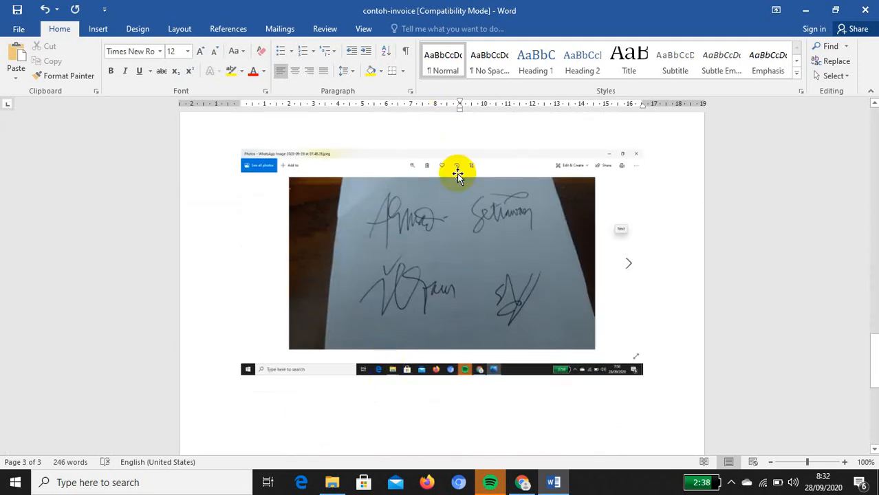
{"action": "left_click", "coordinate": [456, 218]}
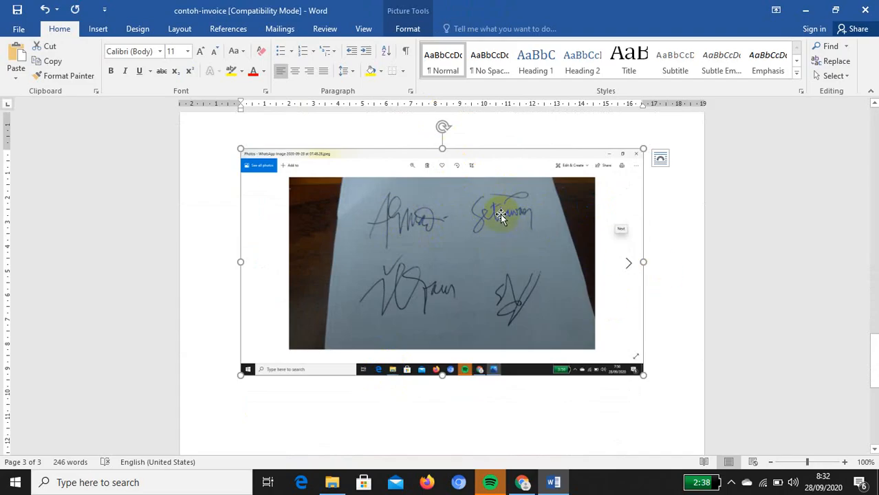
{"action": "left_click", "coordinate": [677, 223]}
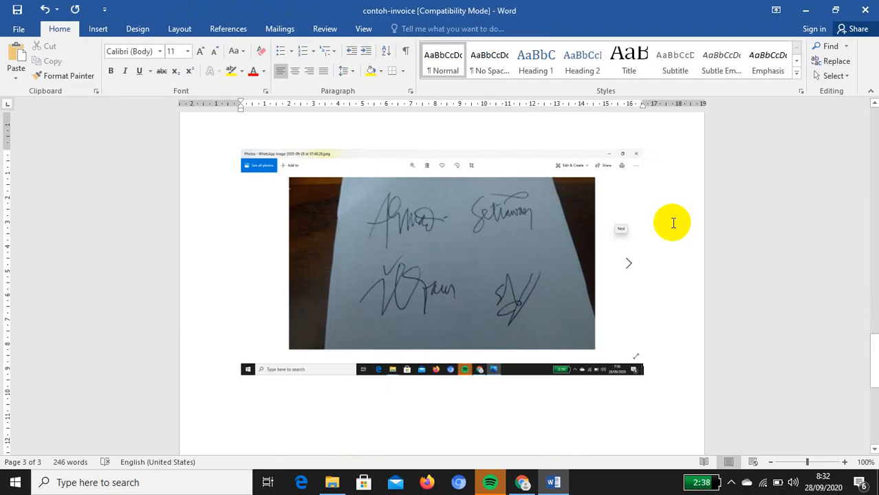
Screenshot the signature photo and paste it on the blank line below Hormat Kami
{"action": "key", "text": "Print"}
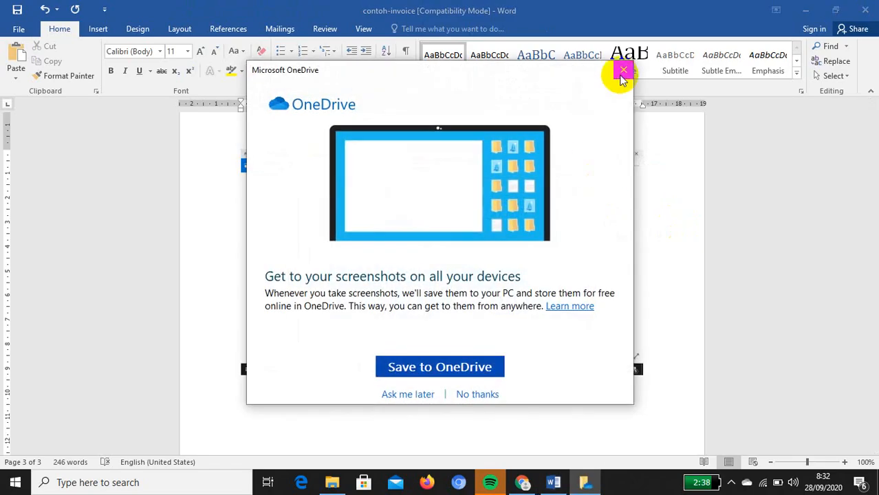
{"action": "left_click", "coordinate": [622, 71]}
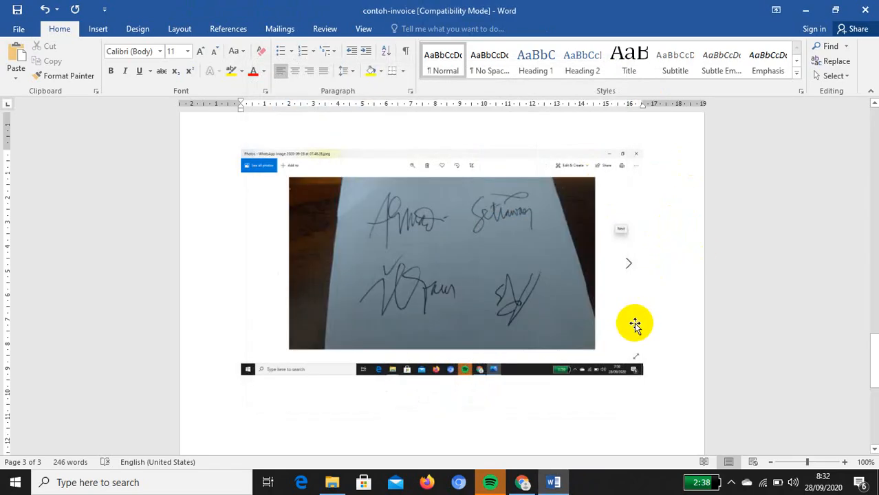
{"action": "scroll", "coordinate": [630, 331], "scroll_direction": "up", "scroll_amount": 3}
{"action": "scroll", "coordinate": [630, 331], "scroll_direction": "up", "scroll_amount": 5}
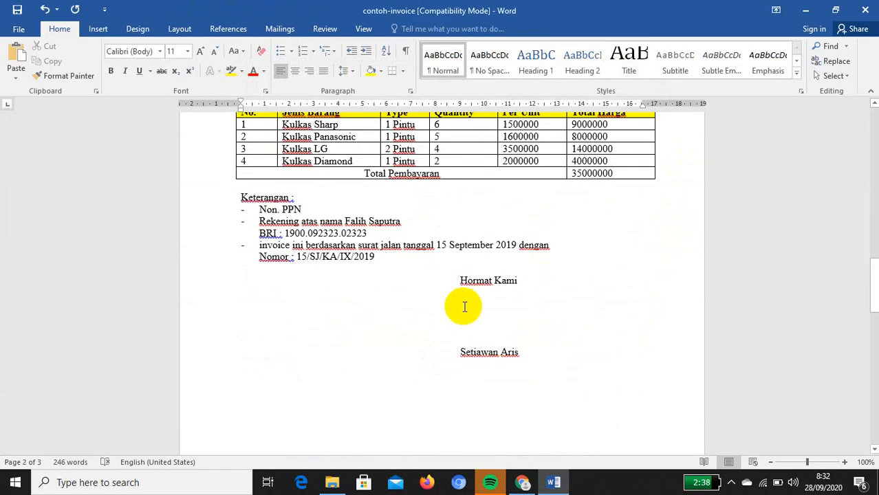
{"action": "left_click", "coordinate": [467, 303]}
{"action": "right_click", "coordinate": [466, 303]}
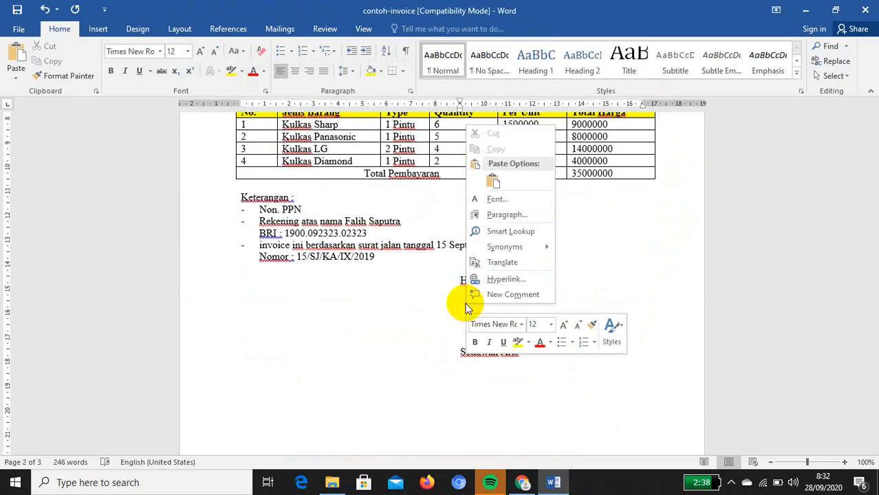
{"action": "left_click", "coordinate": [494, 181]}
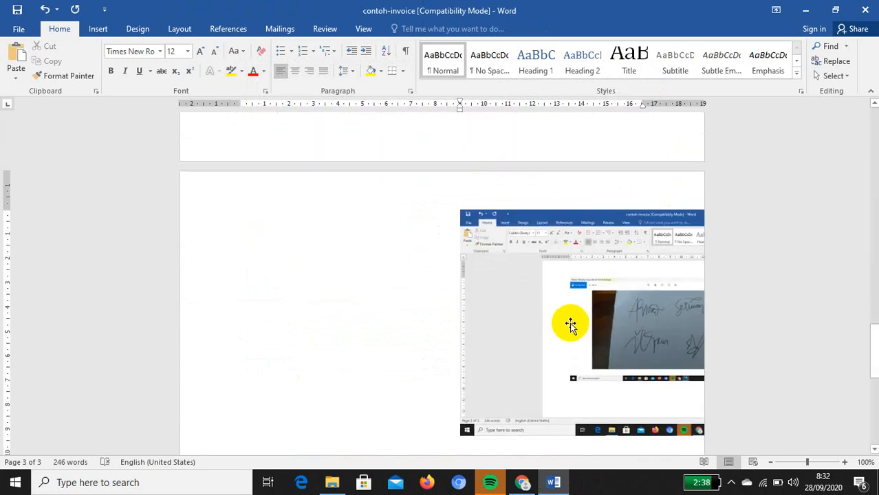
{"action": "scroll", "coordinate": [571, 330], "scroll_direction": "up", "scroll_amount": 6}
{"action": "scroll", "coordinate": [572, 348], "scroll_direction": "down", "scroll_amount": 5}
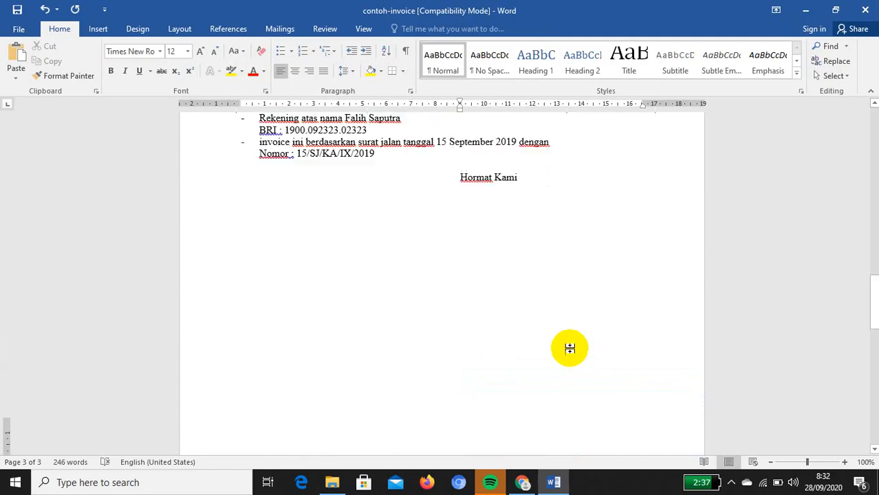
{"action": "scroll", "coordinate": [571, 352], "scroll_direction": "down", "scroll_amount": 1}
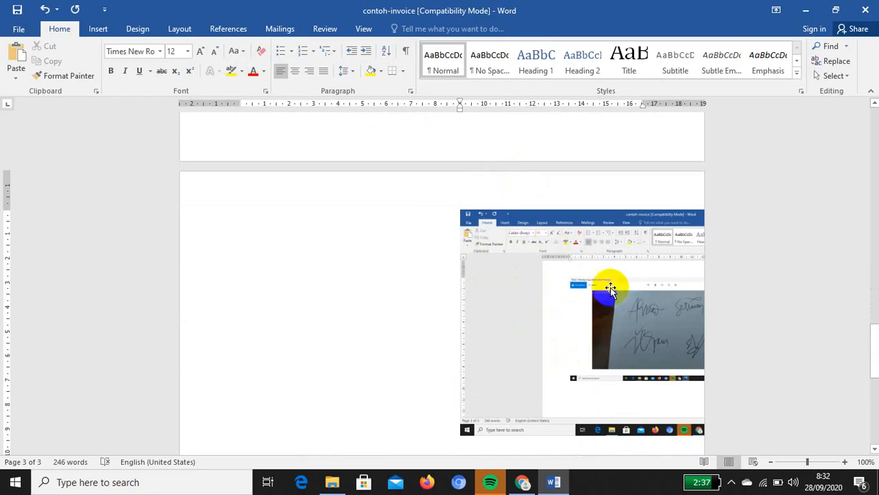
Crop the pasted screenshot from all sides down to a single handwritten signature
{"action": "left_click", "coordinate": [529, 252]}
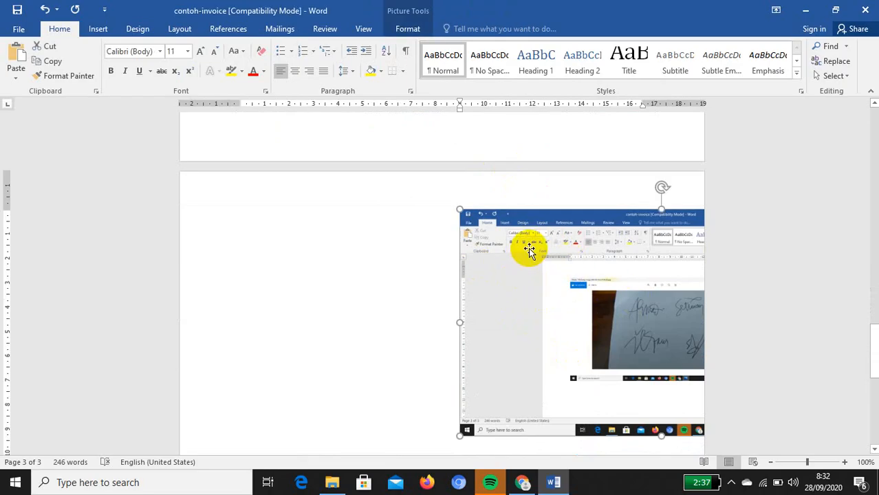
{"action": "left_click", "coordinate": [401, 30]}
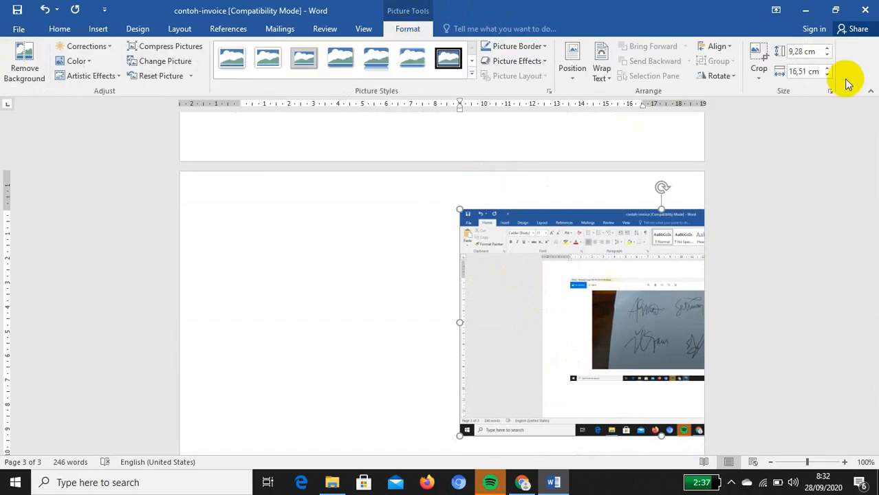
{"action": "left_click", "coordinate": [759, 61]}
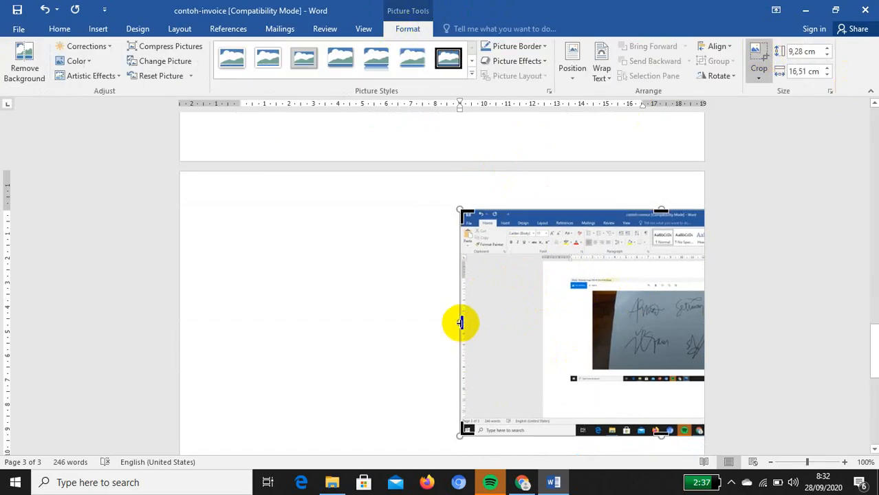
{"action": "left_click_drag", "start_coordinate": [461, 322], "coordinate": [624, 352]}
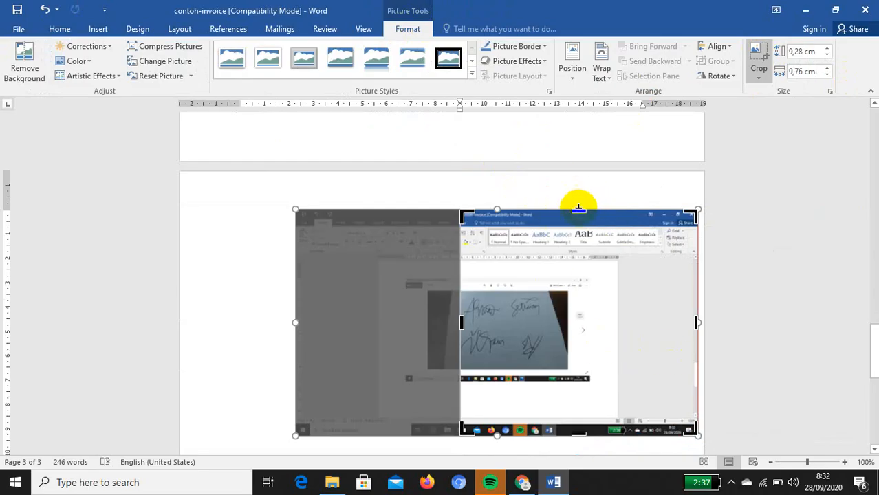
{"action": "left_click_drag", "start_coordinate": [579, 208], "coordinate": [569, 301]}
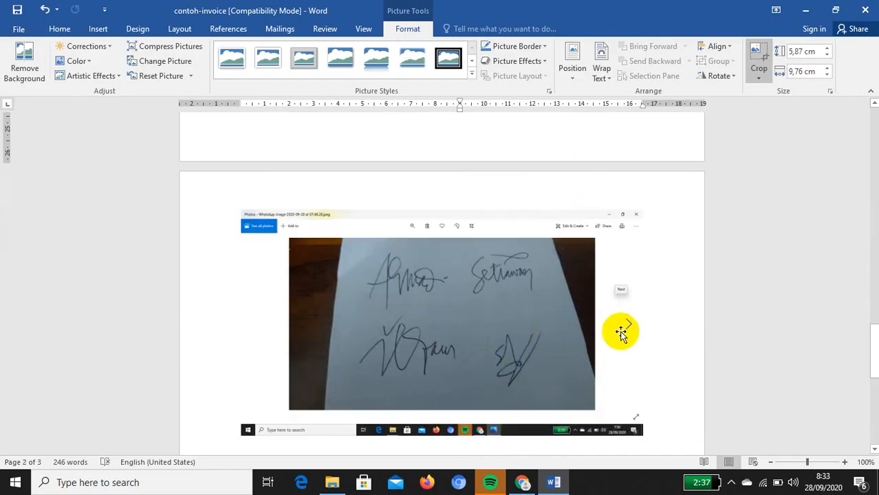
{"action": "scroll", "coordinate": [620, 330], "scroll_direction": "up", "scroll_amount": 10}
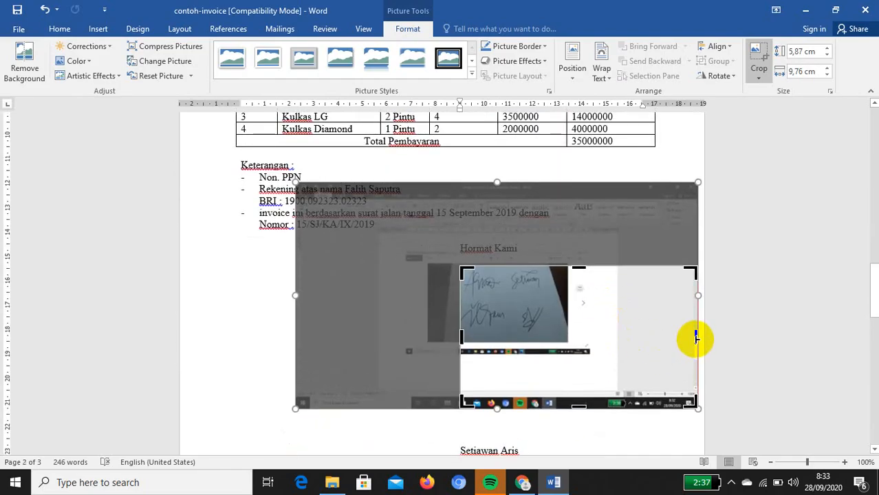
{"action": "left_click_drag", "start_coordinate": [696, 338], "coordinate": [554, 326]}
{"action": "left_click_drag", "start_coordinate": [497, 401], "coordinate": [511, 294]}
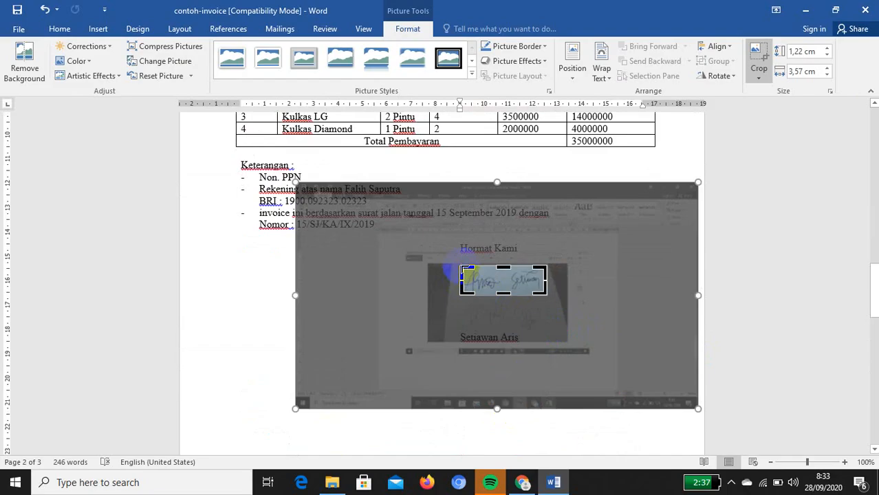
{"action": "left_click_drag", "start_coordinate": [462, 270], "coordinate": [503, 268]}
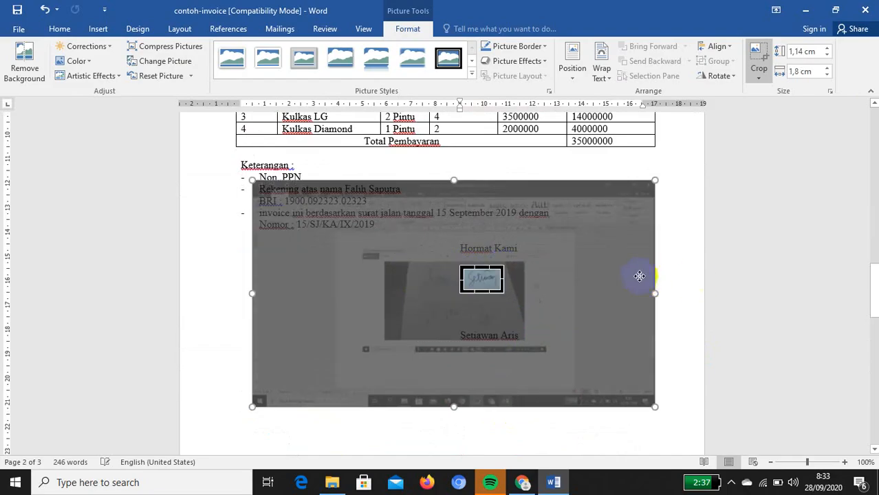
{"action": "left_click", "coordinate": [672, 251]}
{"action": "left_click", "coordinate": [477, 294]}
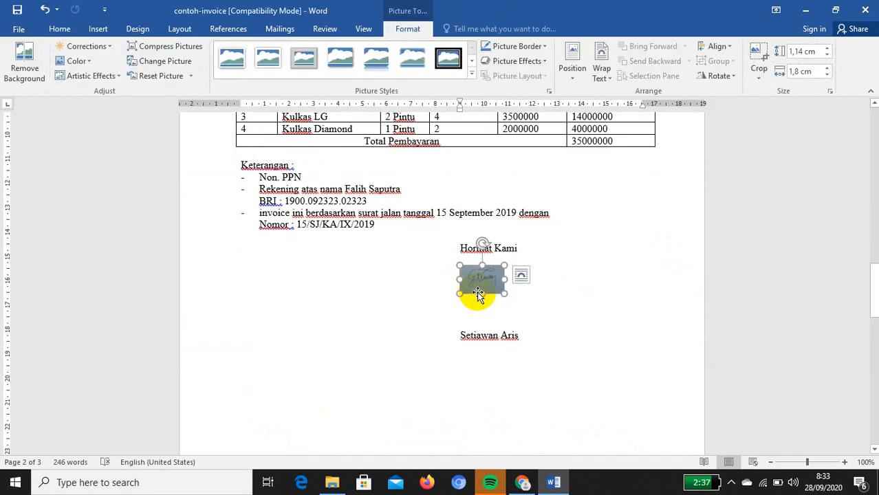
{"action": "left_click_drag", "start_coordinate": [481, 294], "coordinate": [485, 317]}
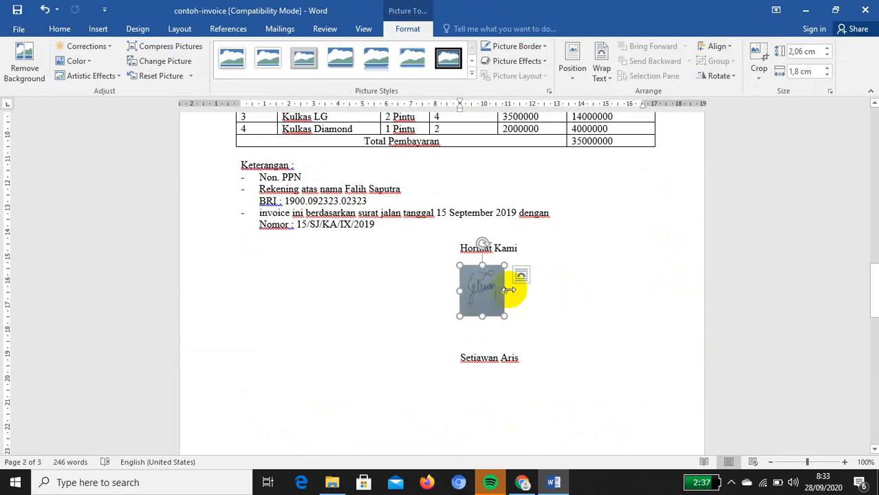
{"action": "left_click_drag", "start_coordinate": [509, 290], "coordinate": [550, 290]}
{"action": "left_click", "coordinate": [526, 333]}
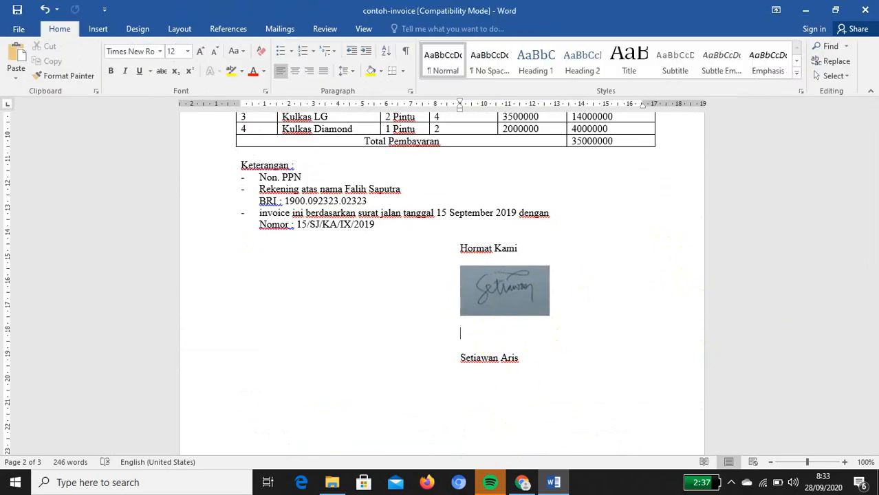
Delete the extra blank line under the signature and select the signature picture
{"action": "key", "text": "Delete"}
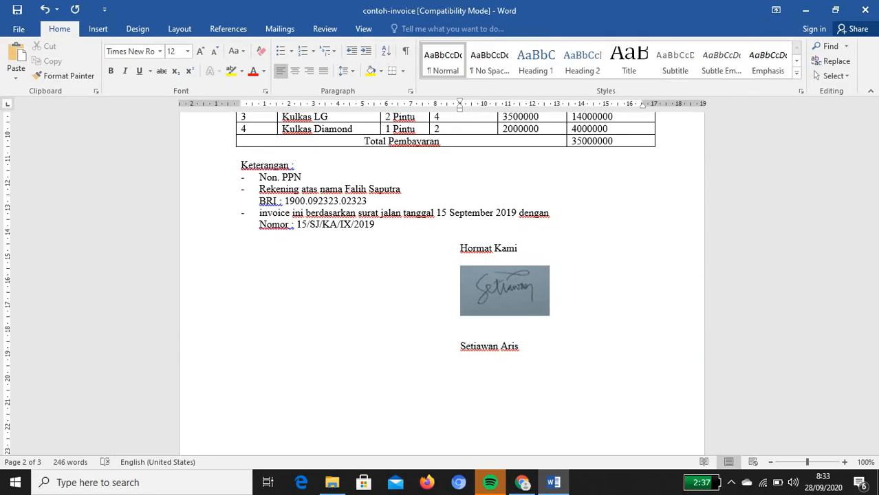
{"action": "left_click", "coordinate": [512, 282]}
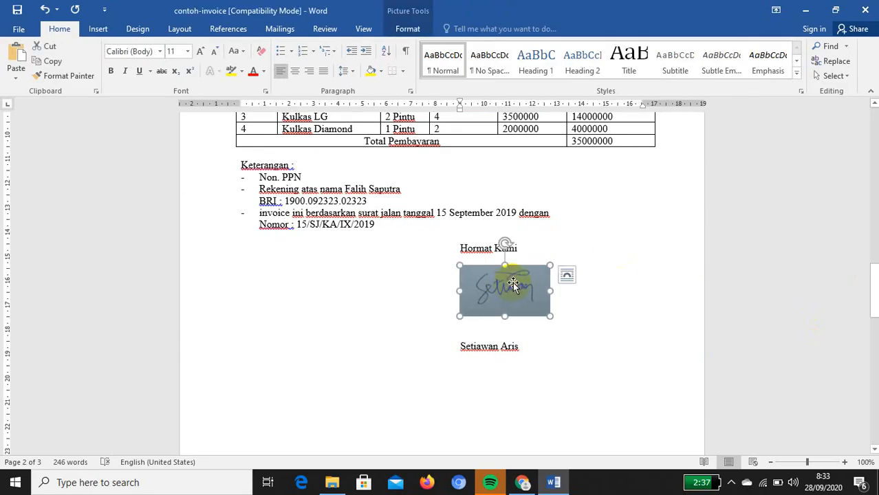
{"action": "left_click", "coordinate": [586, 240]}
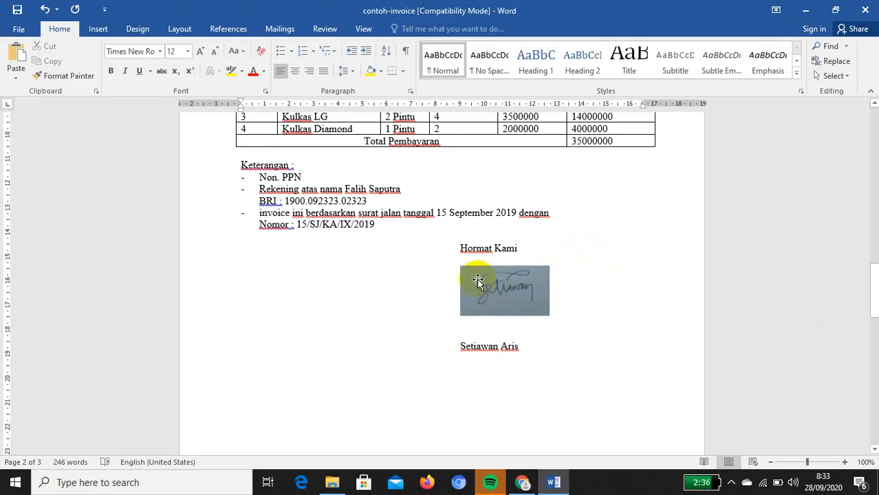
{"action": "left_click", "coordinate": [471, 272]}
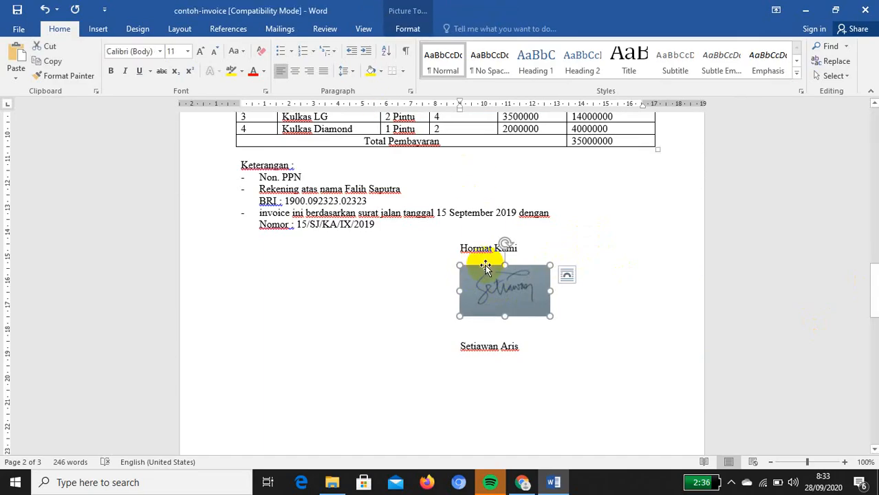
Fade the signature picture with brightness 49% and contrast -35% in Picture Corrections
{"action": "right_click", "coordinate": [519, 280]}
{"action": "left_click", "coordinate": [553, 273]}
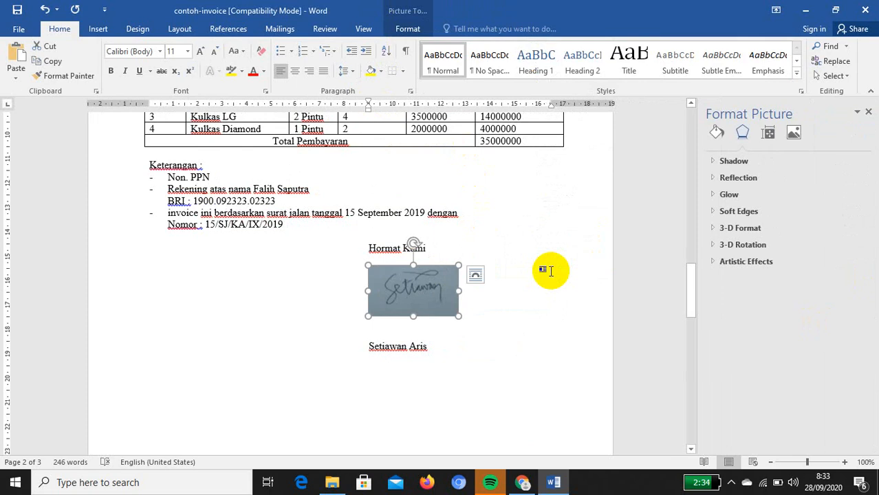
{"action": "left_click", "coordinate": [794, 134]}
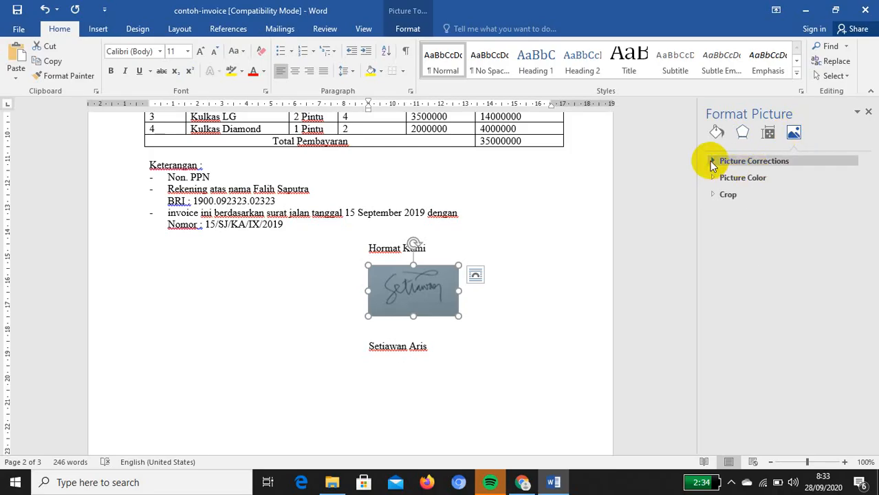
{"action": "left_click", "coordinate": [712, 163]}
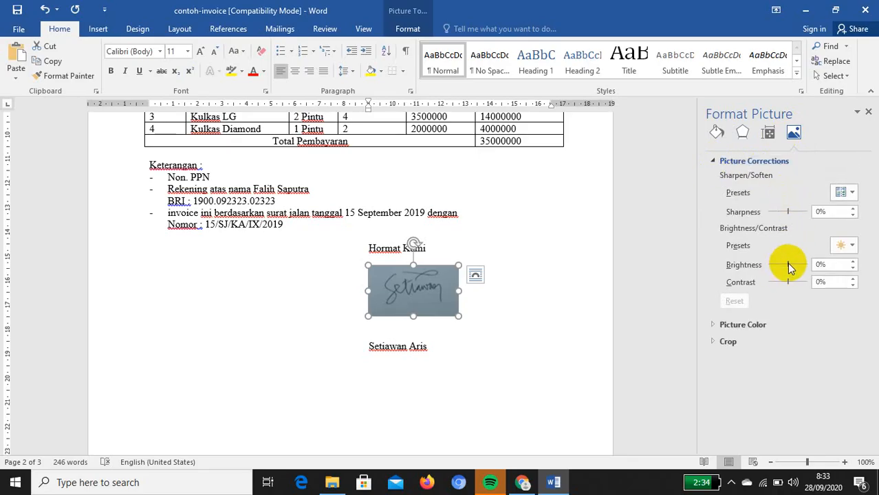
{"action": "left_click_drag", "start_coordinate": [789, 265], "coordinate": [776, 263]}
{"action": "left_click_drag", "start_coordinate": [776, 263], "coordinate": [799, 271]}
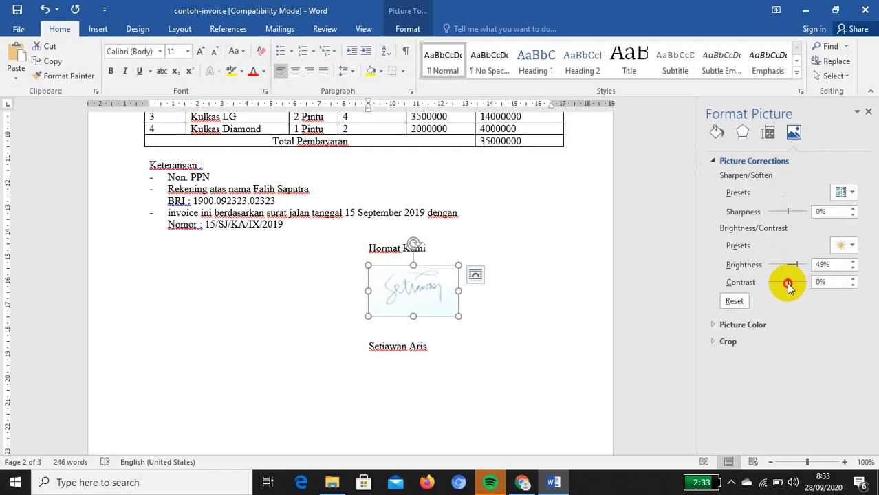
{"action": "mouse_move", "coordinate": [789, 285]}
{"action": "left_mouse_down"}
{"action": "mouse_move", "coordinate": [802, 282]}
{"action": "mouse_move", "coordinate": [781, 287]}
{"action": "left_mouse_up"}
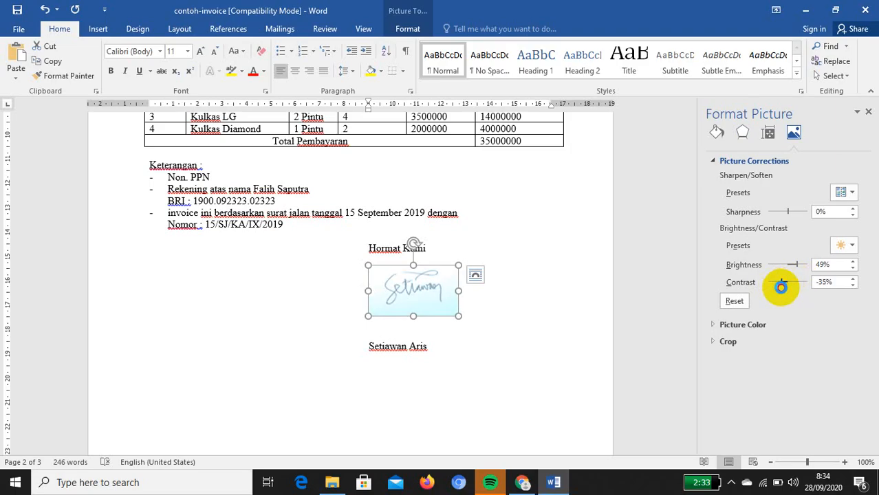
{"action": "left_click", "coordinate": [565, 275]}
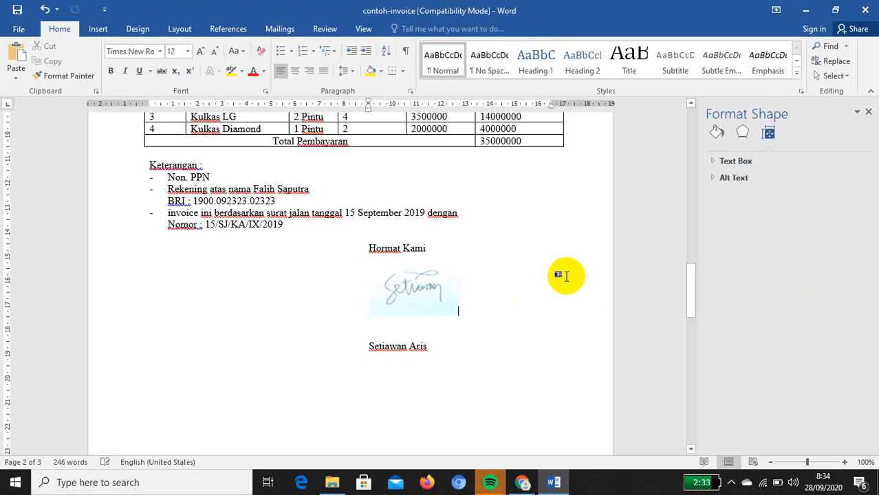
{"action": "left_click", "coordinate": [398, 335]}
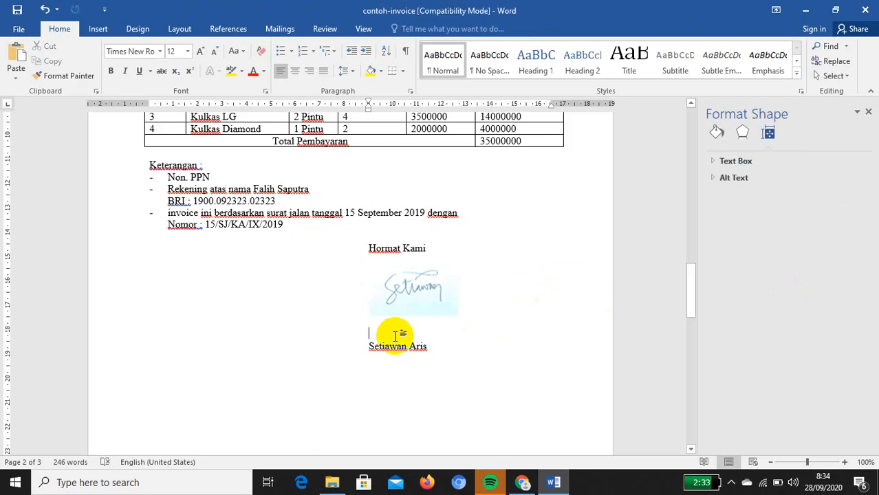
{"action": "key", "text": "Delete"}
{"action": "scroll", "coordinate": [497, 386], "scroll_direction": "up", "scroll_amount": 3}
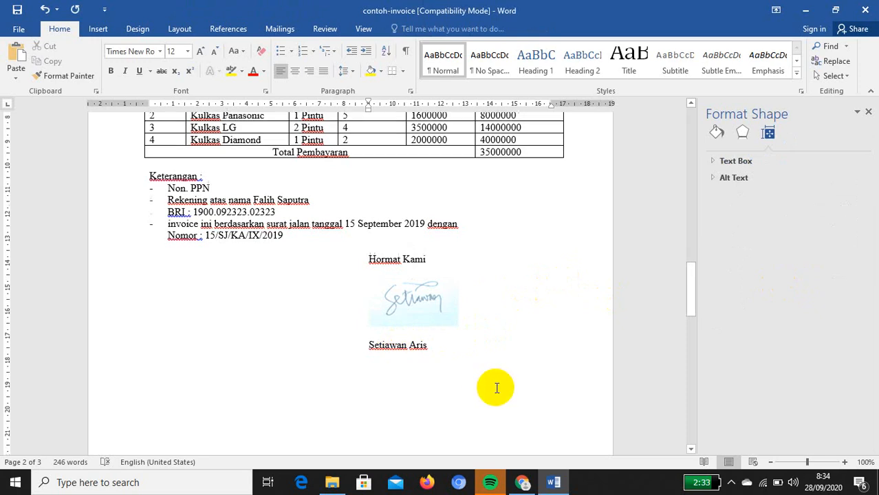
{"action": "scroll", "coordinate": [344, 385], "scroll_direction": "up", "scroll_amount": 5}
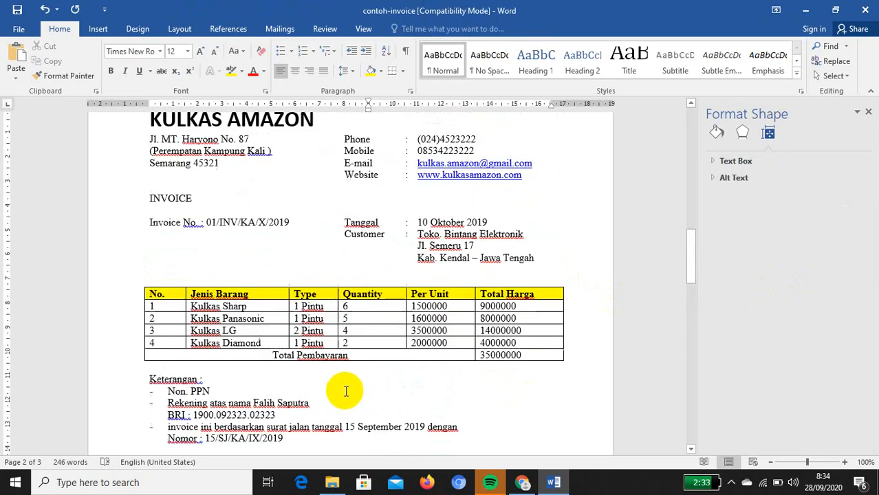
{"action": "scroll", "coordinate": [346, 394], "scroll_direction": "up", "scroll_amount": 1}
{"action": "scroll", "coordinate": [346, 394], "scroll_direction": "down", "scroll_amount": 1}
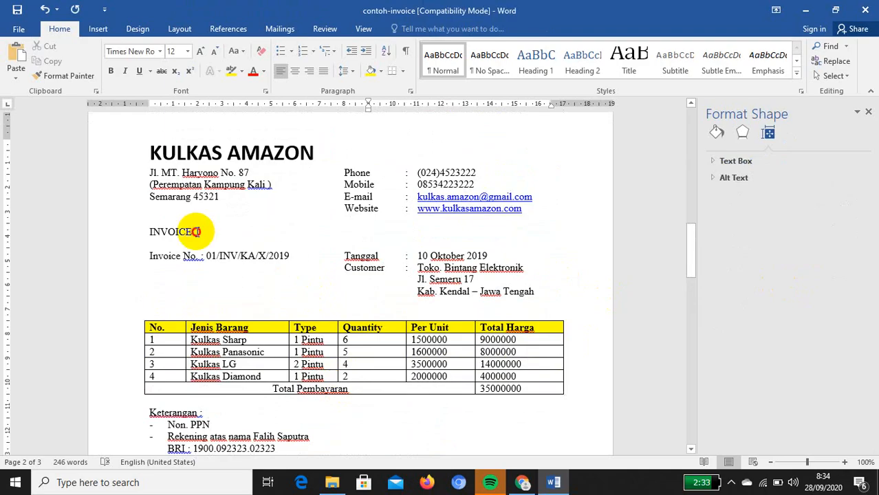
Make the INVOICE title 16 pt, red and centred
{"action": "left_click_drag", "start_coordinate": [196, 232], "coordinate": [145, 228]}
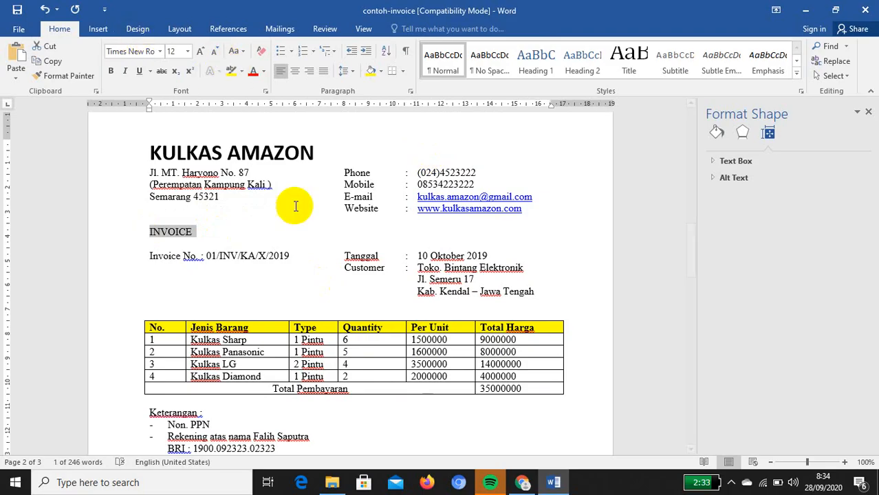
{"action": "scroll", "coordinate": [398, 248], "scroll_direction": "up", "scroll_amount": 7}
{"action": "scroll", "coordinate": [397, 247], "scroll_direction": "up", "scroll_amount": 15}
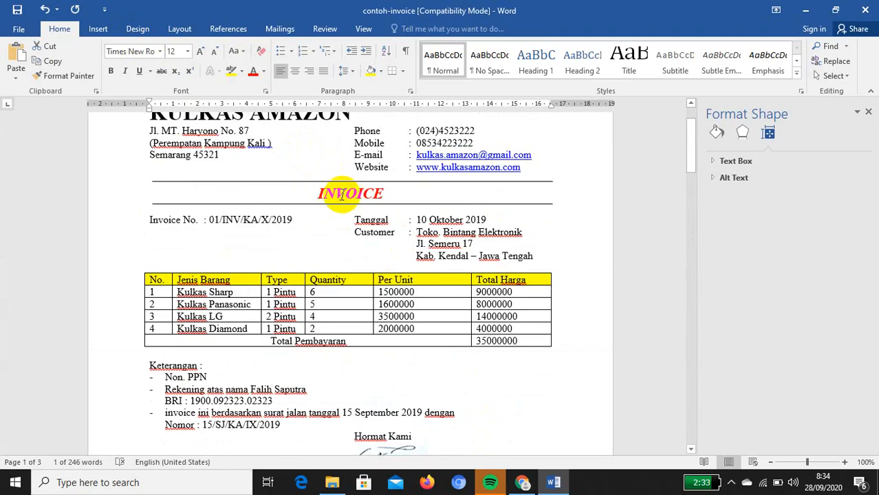
{"action": "scroll", "coordinate": [367, 308], "scroll_direction": "down", "scroll_amount": 10}
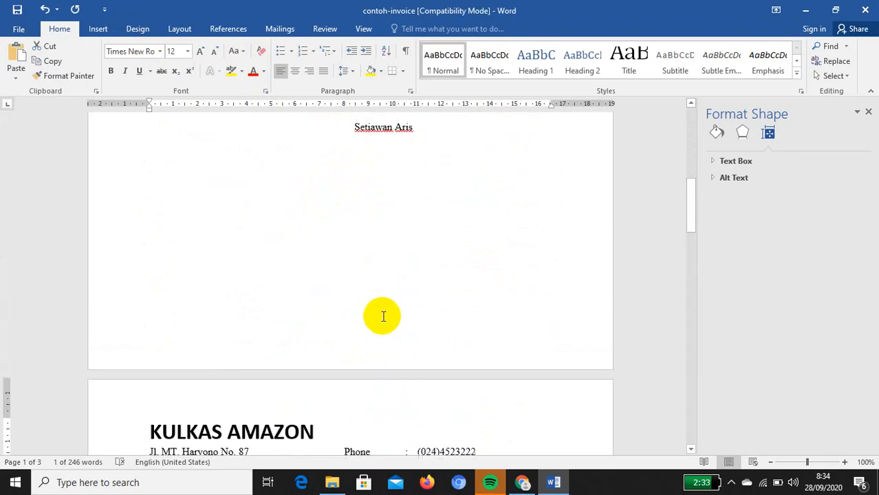
{"action": "scroll", "coordinate": [383, 316], "scroll_direction": "up", "scroll_amount": 4}
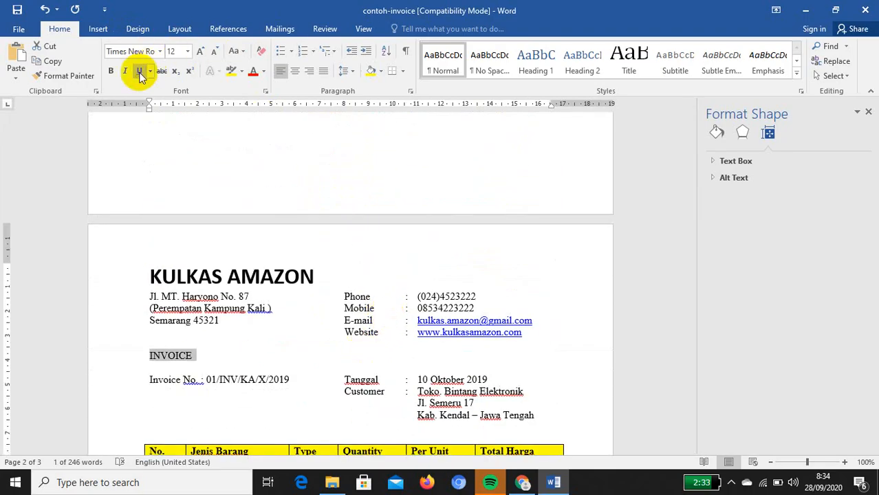
{"action": "left_click", "coordinate": [187, 51]}
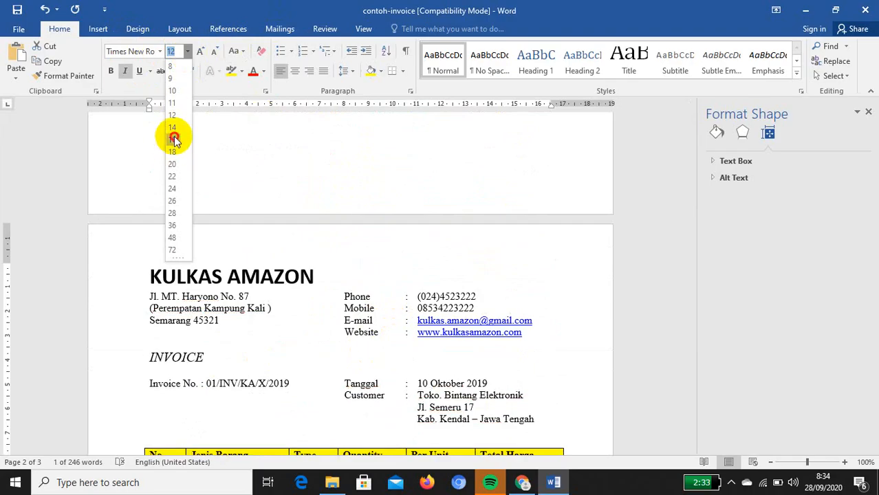
{"action": "left_click", "coordinate": [172, 140]}
{"action": "left_click", "coordinate": [252, 71]}
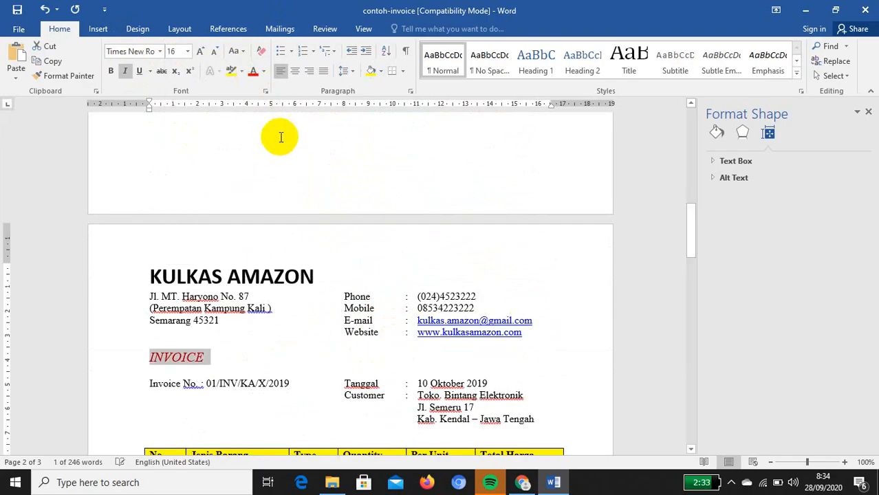
{"action": "left_click", "coordinate": [294, 71]}
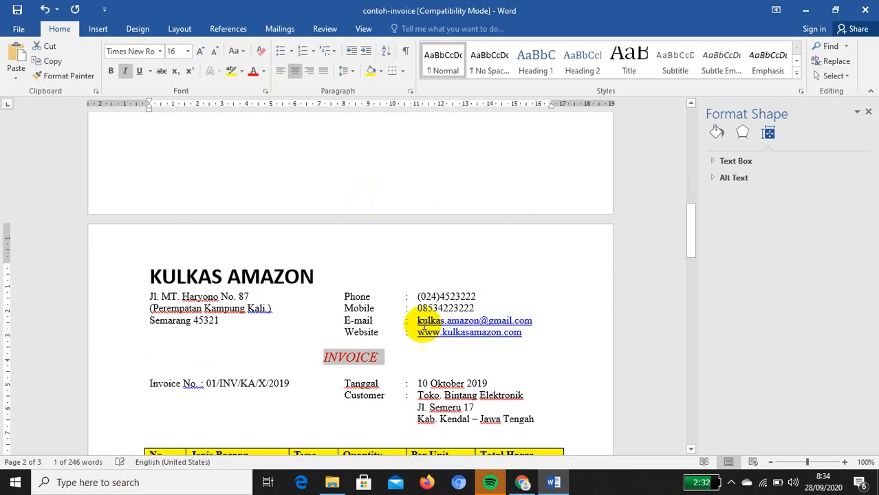
{"action": "left_click", "coordinate": [402, 351]}
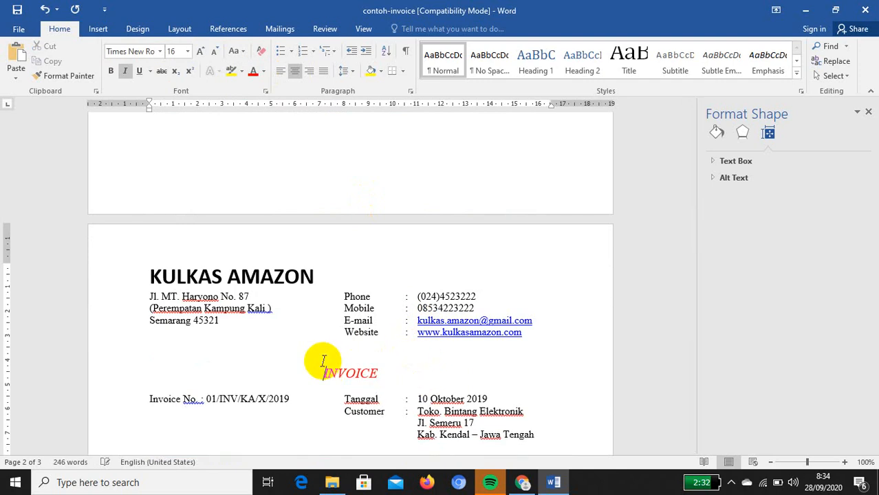
{"action": "scroll", "coordinate": [327, 275], "scroll_direction": "up", "scroll_amount": 15}
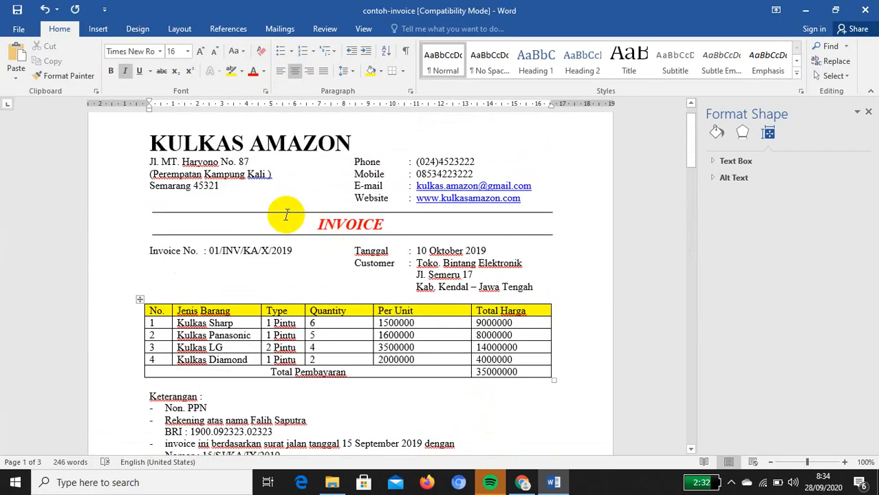
{"action": "scroll", "coordinate": [431, 406], "scroll_direction": "down", "scroll_amount": 10}
{"action": "scroll", "coordinate": [434, 407], "scroll_direction": "down", "scroll_amount": 3}
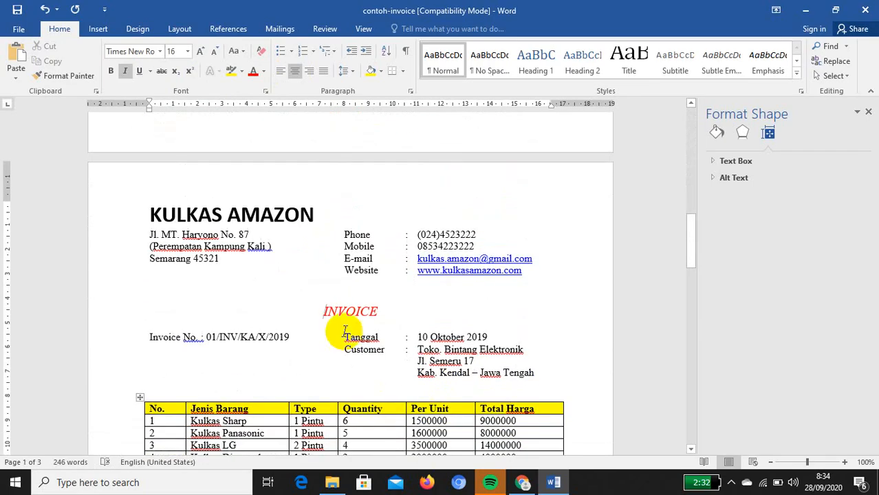
Draw a level horizontal line across the page above the INVOICE title
{"action": "left_click", "coordinate": [97, 28]}
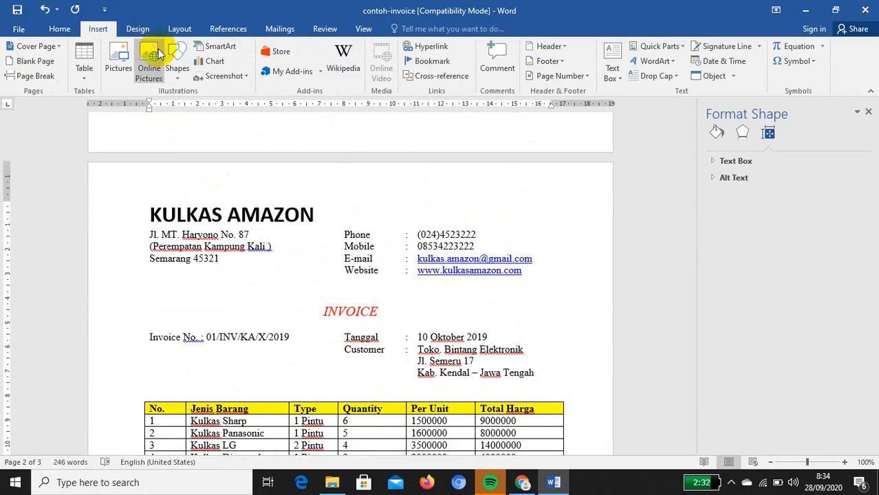
{"action": "left_click", "coordinate": [178, 69]}
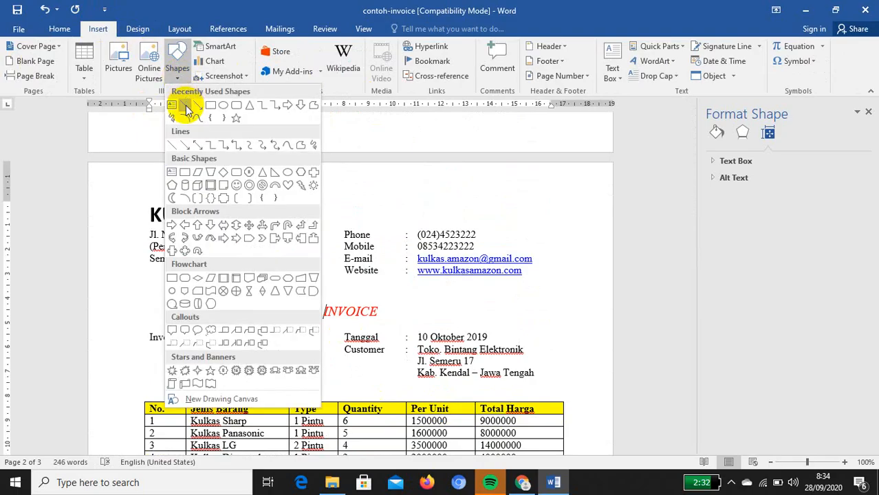
{"action": "left_click", "coordinate": [186, 107]}
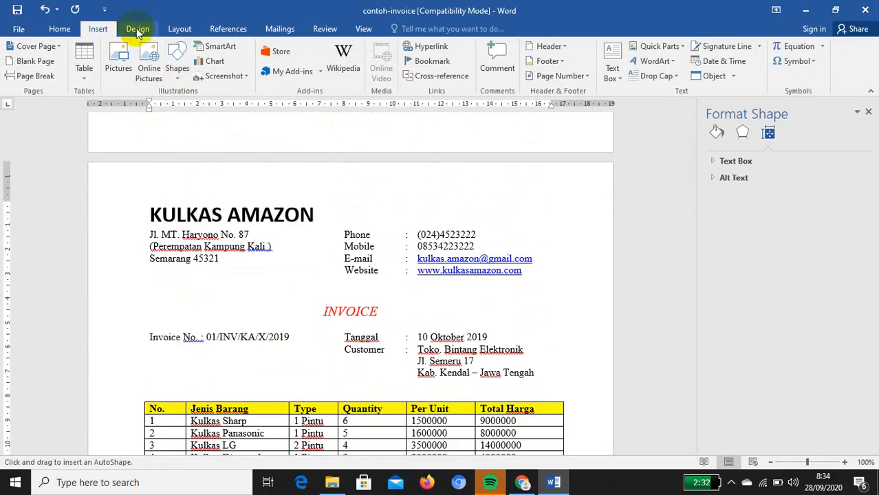
{"action": "left_click", "coordinate": [181, 77]}
{"action": "left_click", "coordinate": [181, 107]}
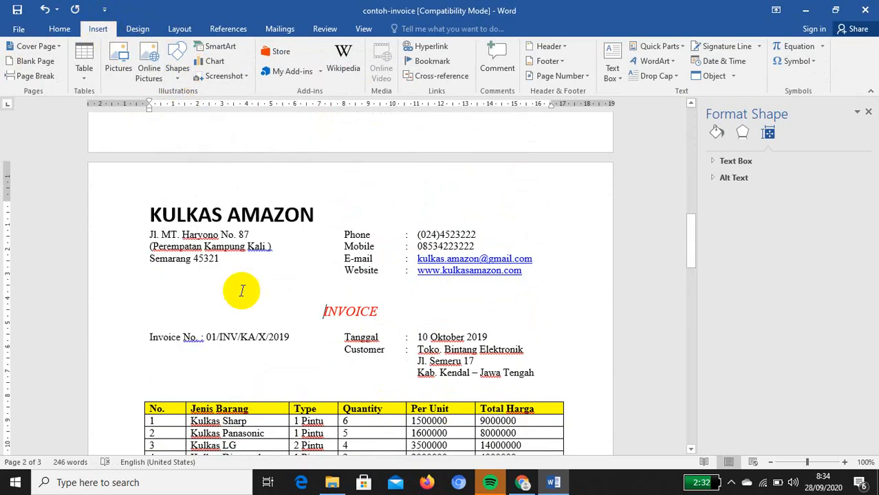
{"action": "left_click", "coordinate": [177, 60]}
{"action": "left_click", "coordinate": [192, 109]}
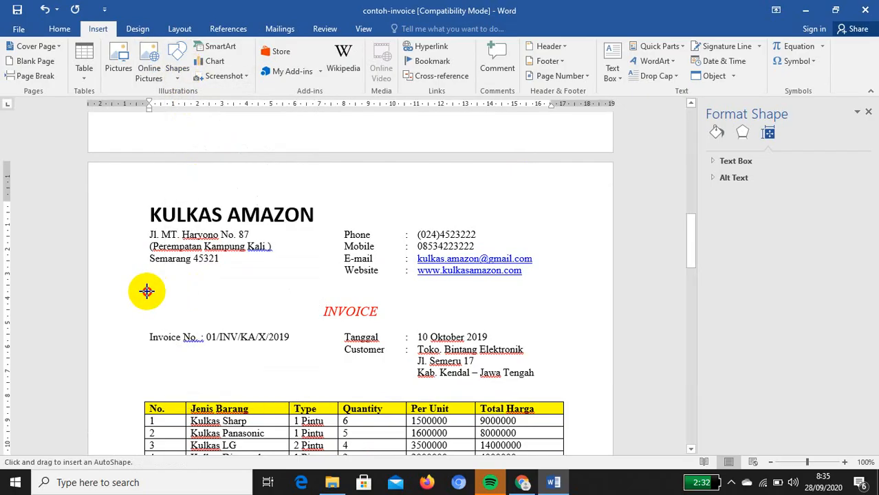
{"action": "left_click_drag", "start_coordinate": [146, 291], "coordinate": [560, 294]}
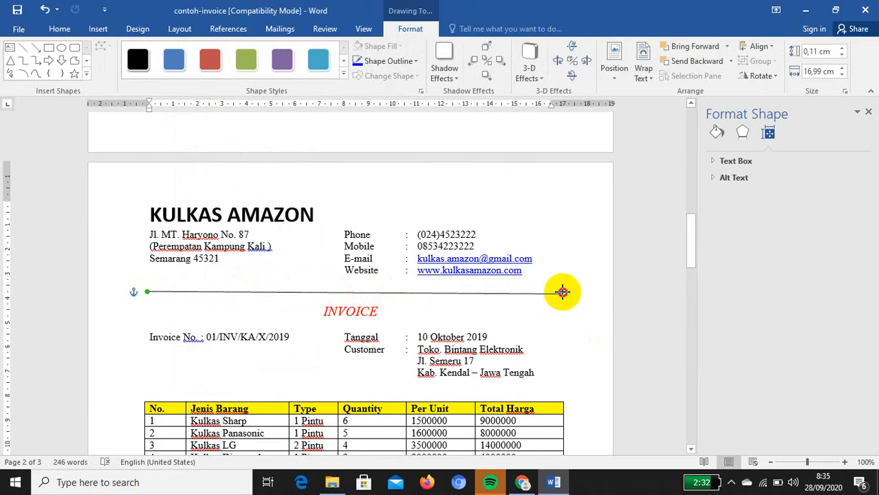
{"action": "left_click_drag", "start_coordinate": [563, 293], "coordinate": [572, 290]}
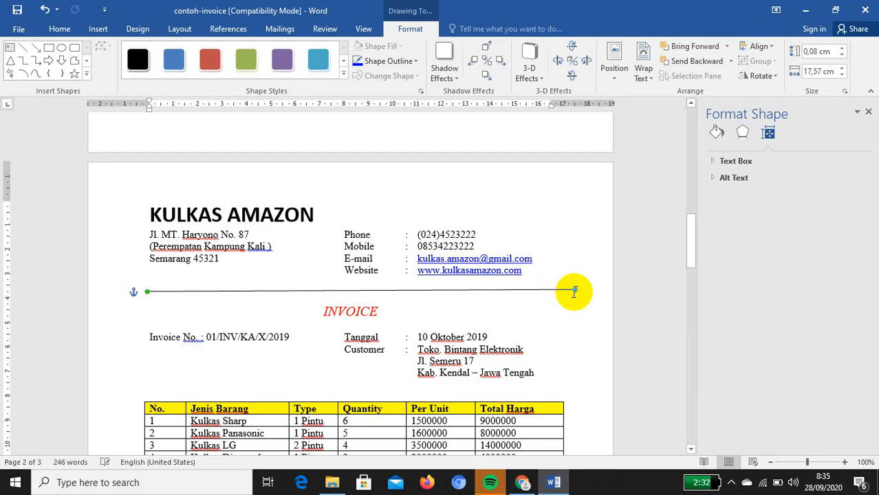
{"action": "left_click_drag", "start_coordinate": [574, 289], "coordinate": [580, 292]}
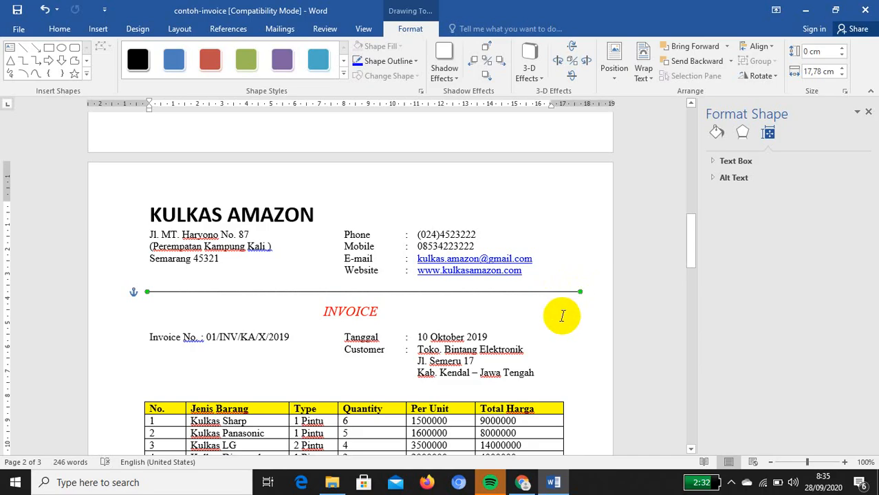
Copy the line and place the duplicate just below the INVOICE title
{"action": "right_click", "coordinate": [289, 294]}
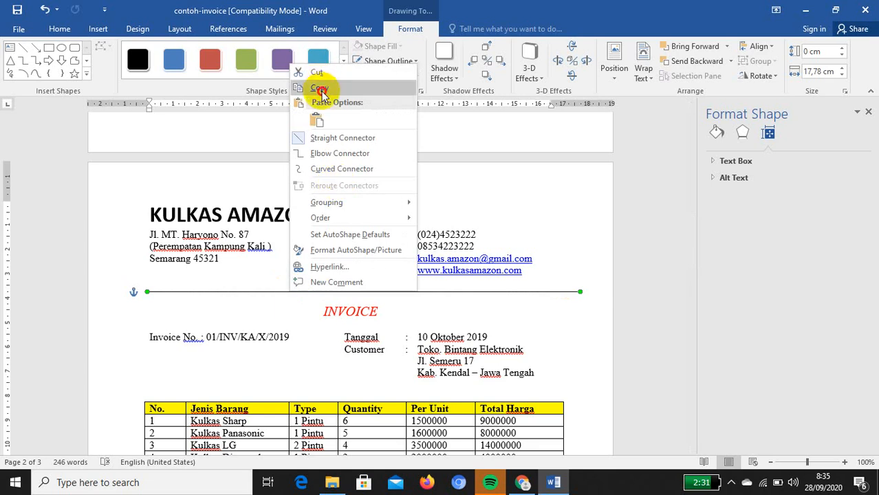
{"action": "left_click", "coordinate": [251, 309]}
{"action": "right_click", "coordinate": [254, 309]}
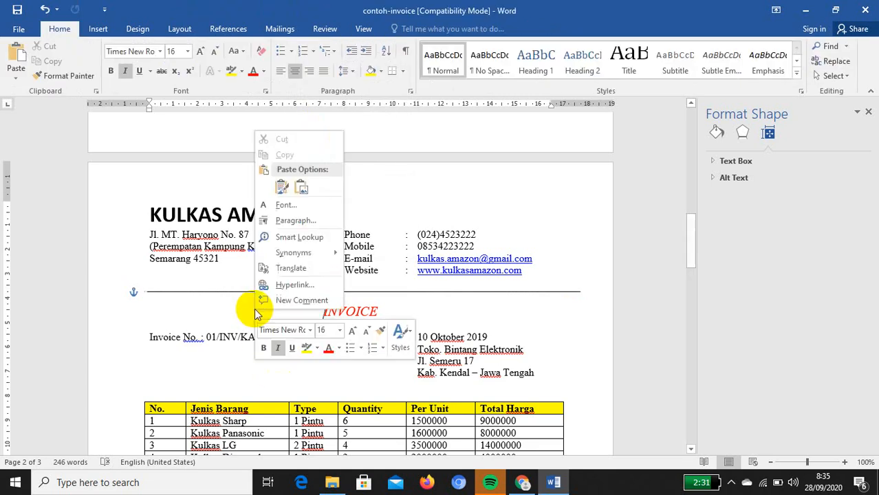
{"action": "left_click", "coordinate": [264, 184]}
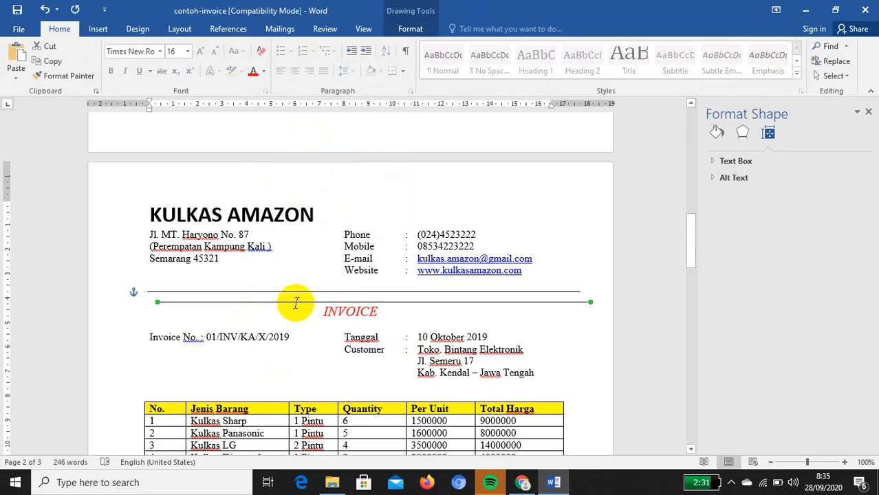
{"action": "left_click_drag", "start_coordinate": [300, 304], "coordinate": [290, 326]}
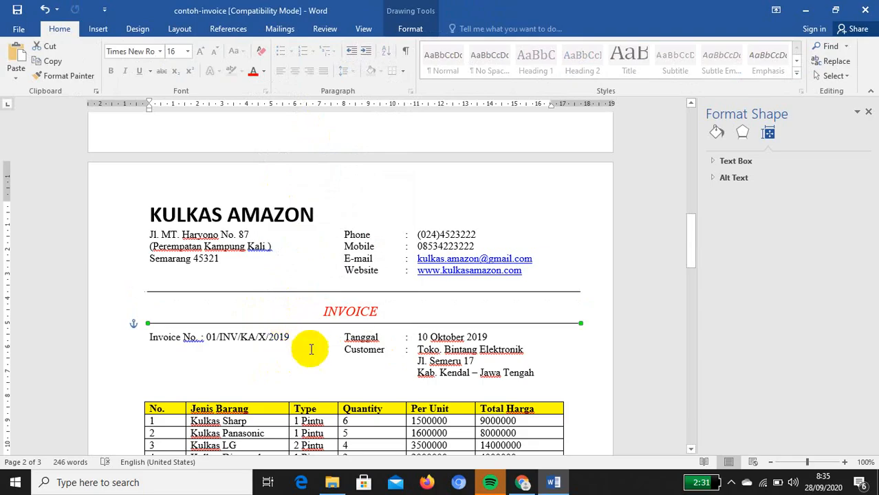
{"action": "scroll", "coordinate": [305, 350], "scroll_direction": "down", "scroll_amount": 10}
{"action": "scroll", "coordinate": [359, 372], "scroll_direction": "up", "scroll_amount": 3}
{"action": "scroll", "coordinate": [361, 377], "scroll_direction": "up", "scroll_amount": 5}
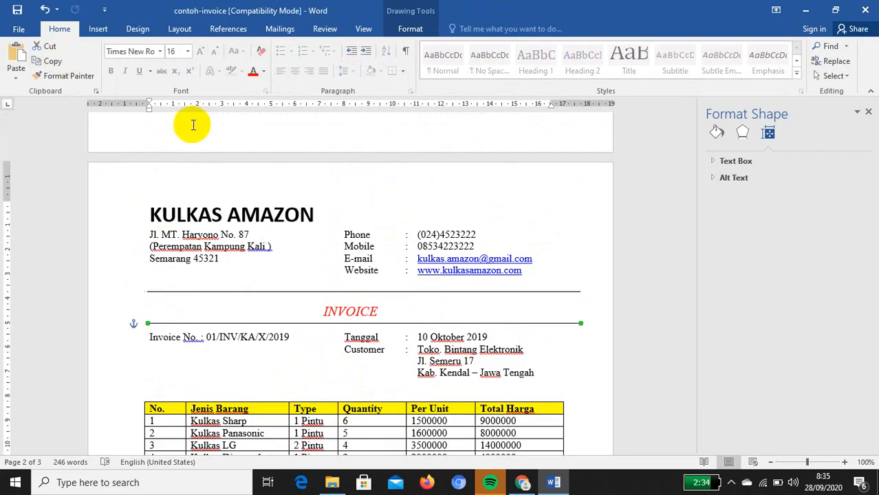
{"action": "scroll", "coordinate": [350, 316], "scroll_direction": "down", "scroll_amount": 1}
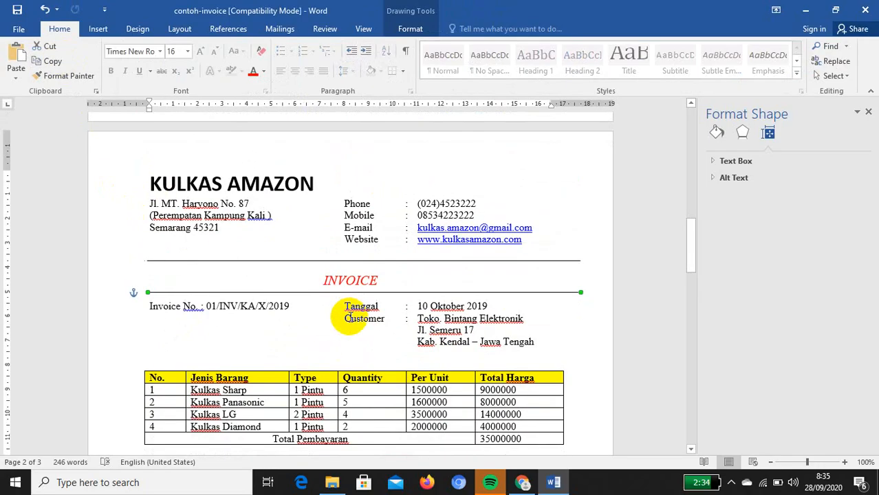
{"action": "scroll", "coordinate": [350, 317], "scroll_direction": "down", "scroll_amount": 3}
{"action": "scroll", "coordinate": [351, 317], "scroll_direction": "down", "scroll_amount": 5}
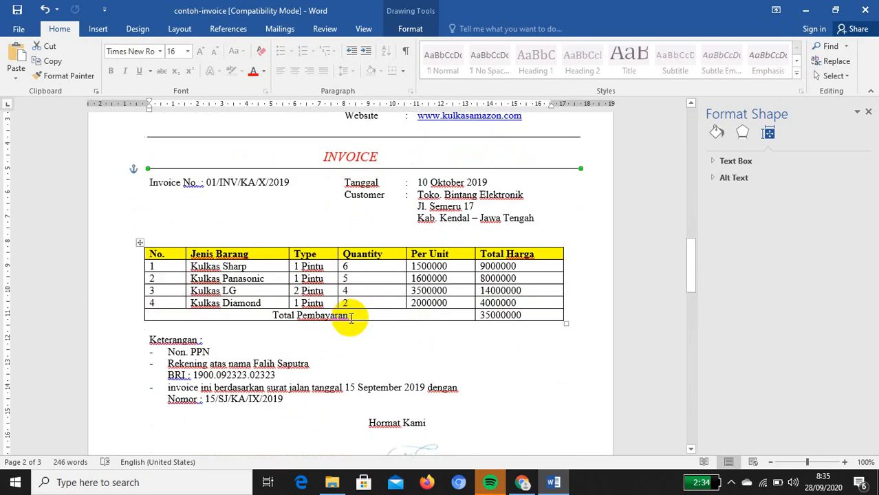
{"action": "scroll", "coordinate": [351, 319], "scroll_direction": "down", "scroll_amount": 1}
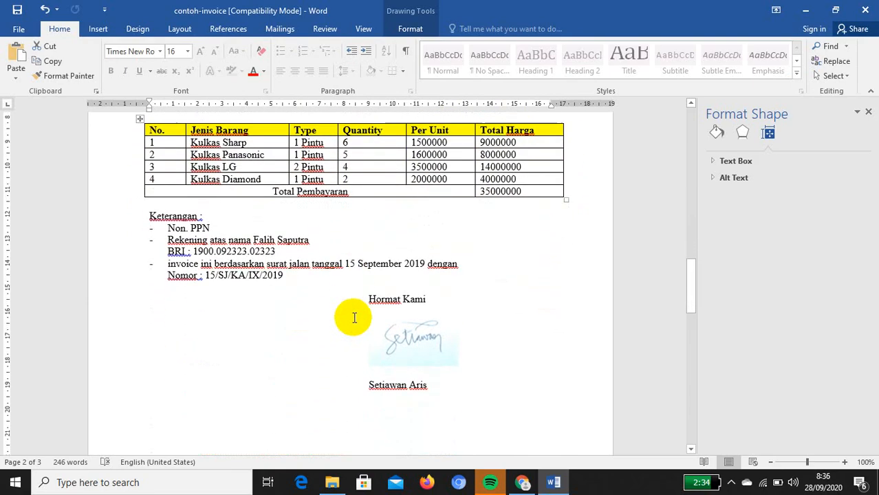
{"action": "scroll", "coordinate": [355, 318], "scroll_direction": "up", "scroll_amount": 1}
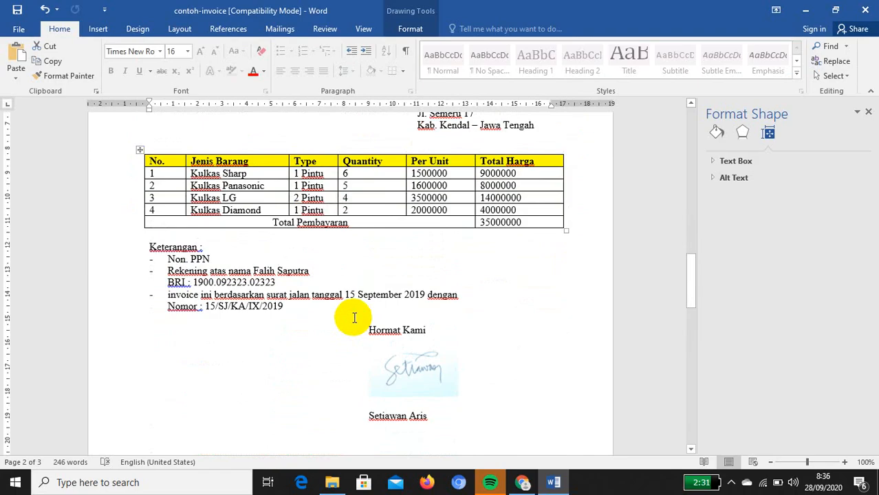
{"action": "scroll", "coordinate": [354, 318], "scroll_direction": "up", "scroll_amount": 5}
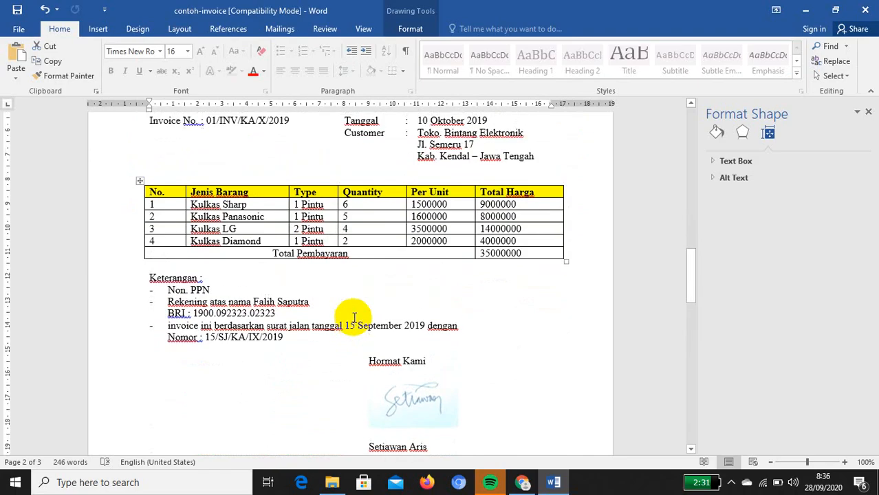
{"action": "scroll", "coordinate": [354, 318], "scroll_direction": "up", "scroll_amount": 2}
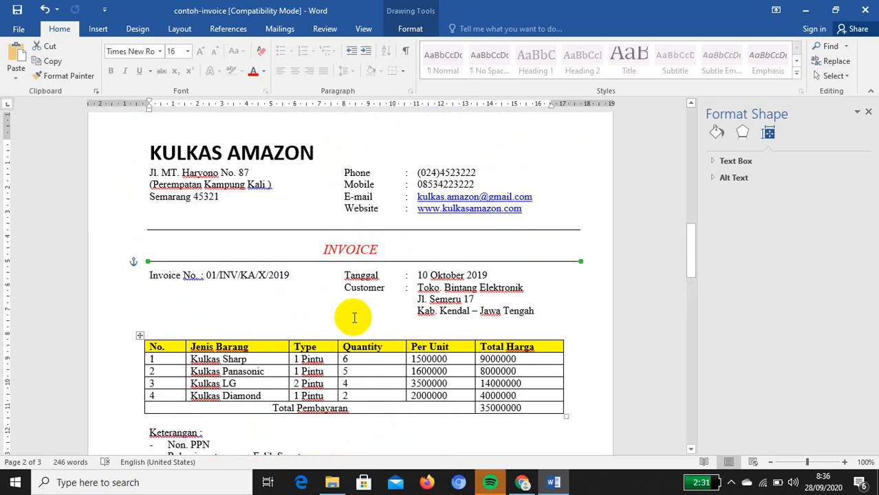